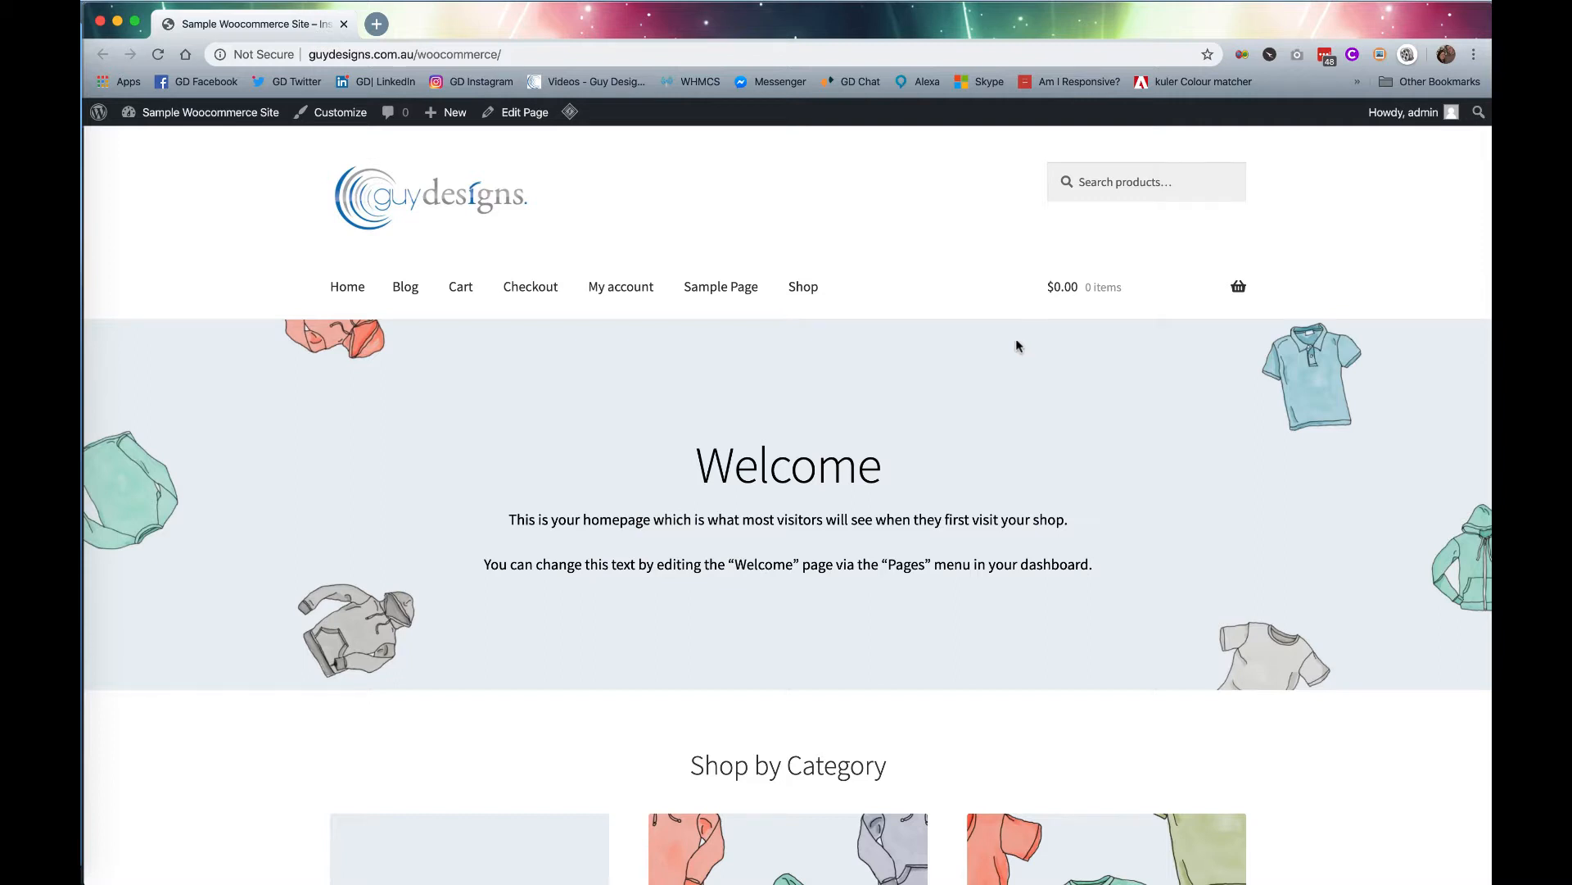
Open the Tshirt product page from the New In section of the shop homepage and open that product for editing.
scroll(786, 463, "down", 10)
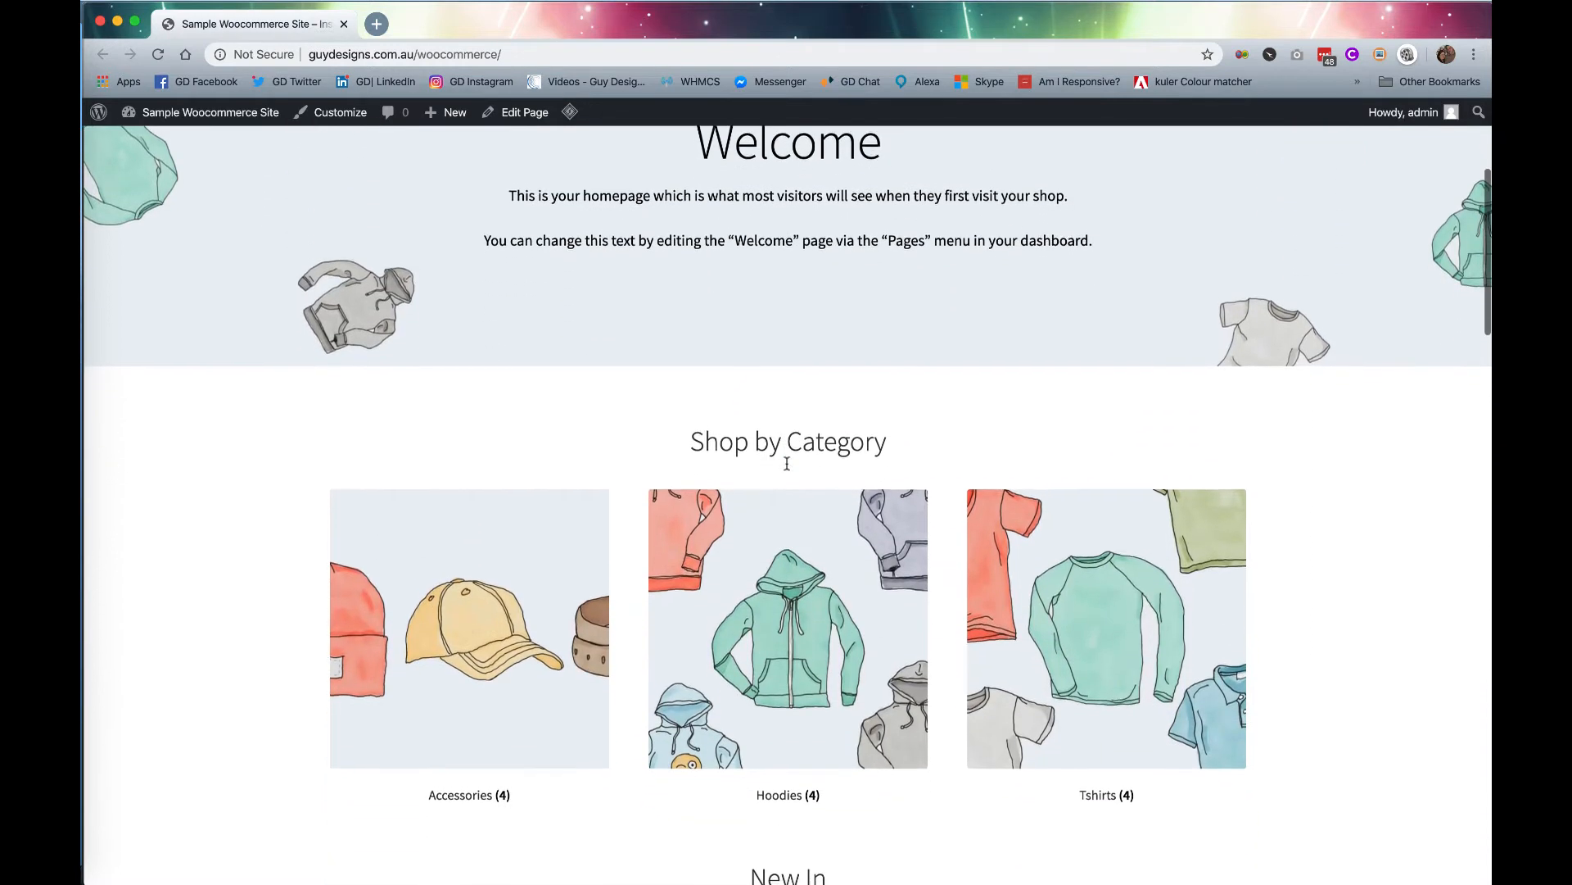
scroll(786, 463, "down", 2)
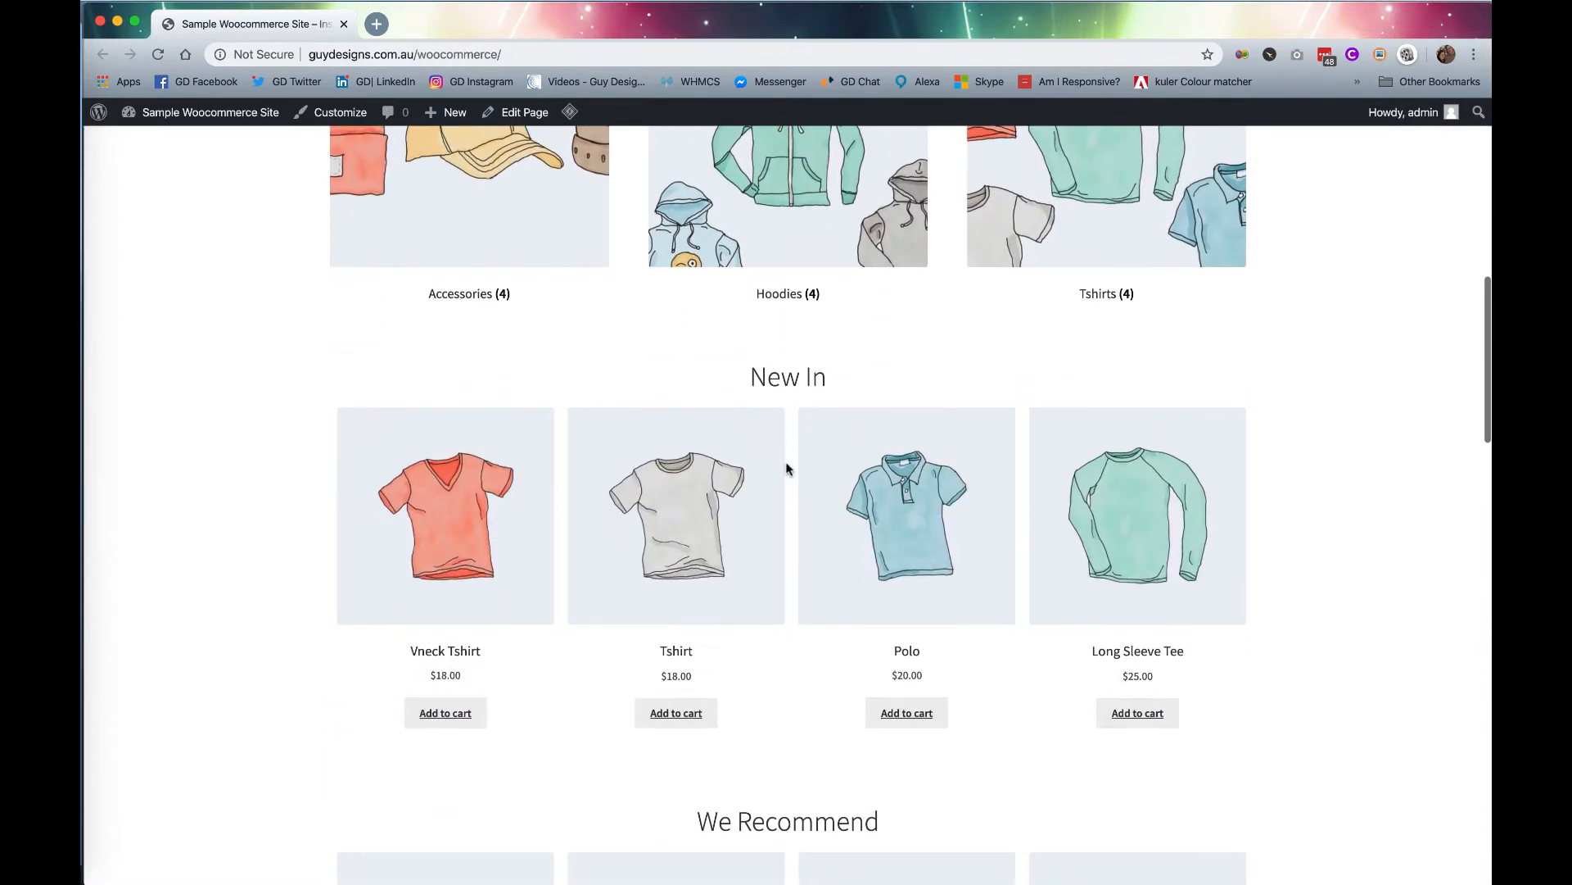
left_click(698, 503)
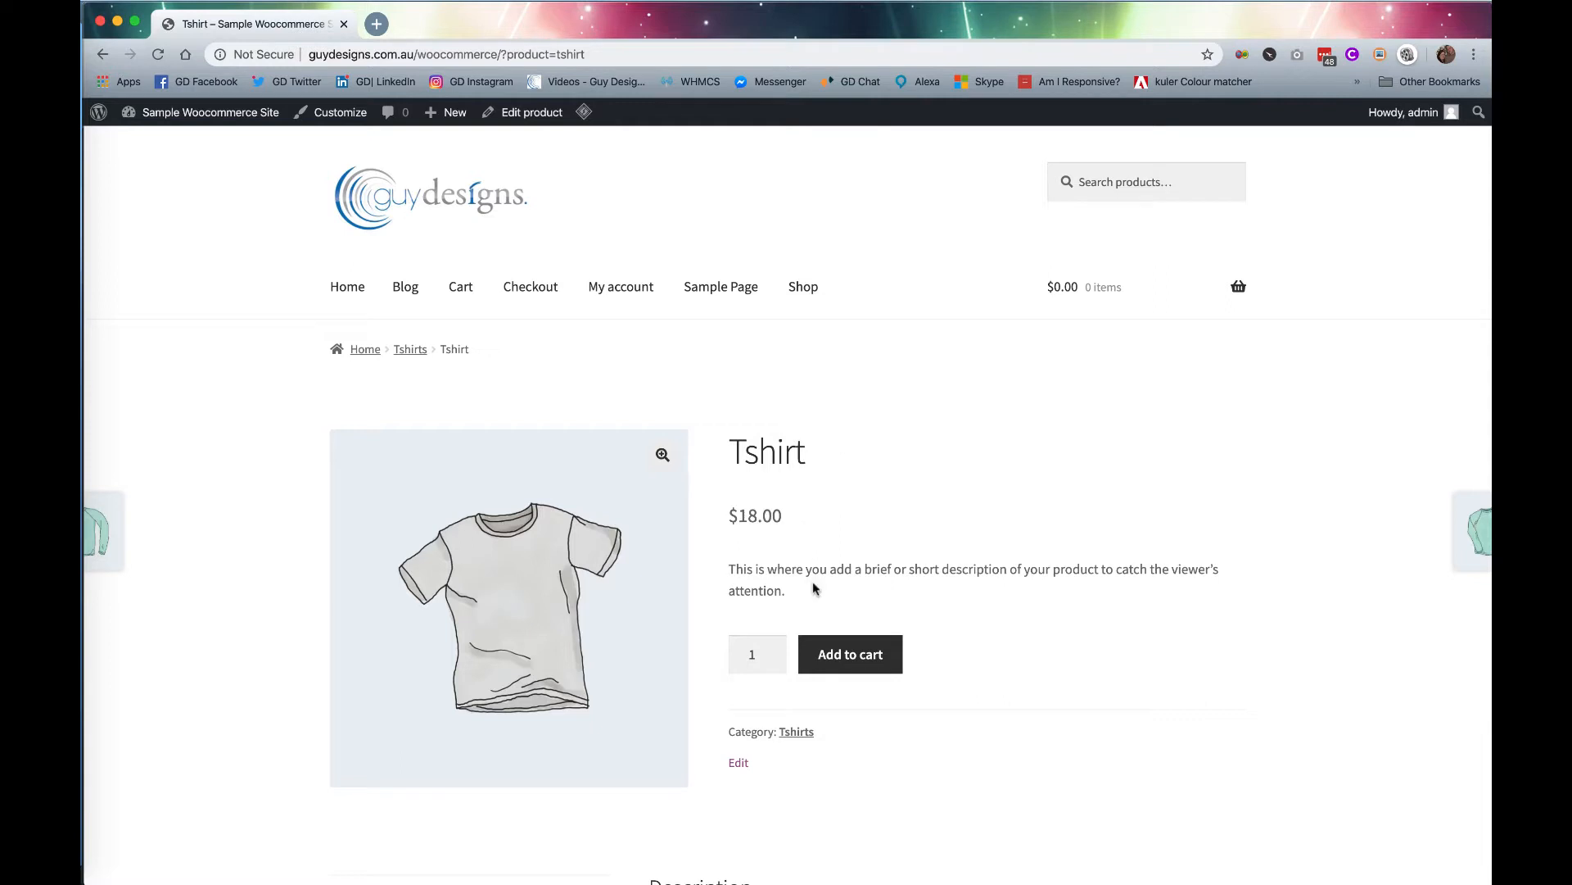
scroll(814, 588, "down", 5)
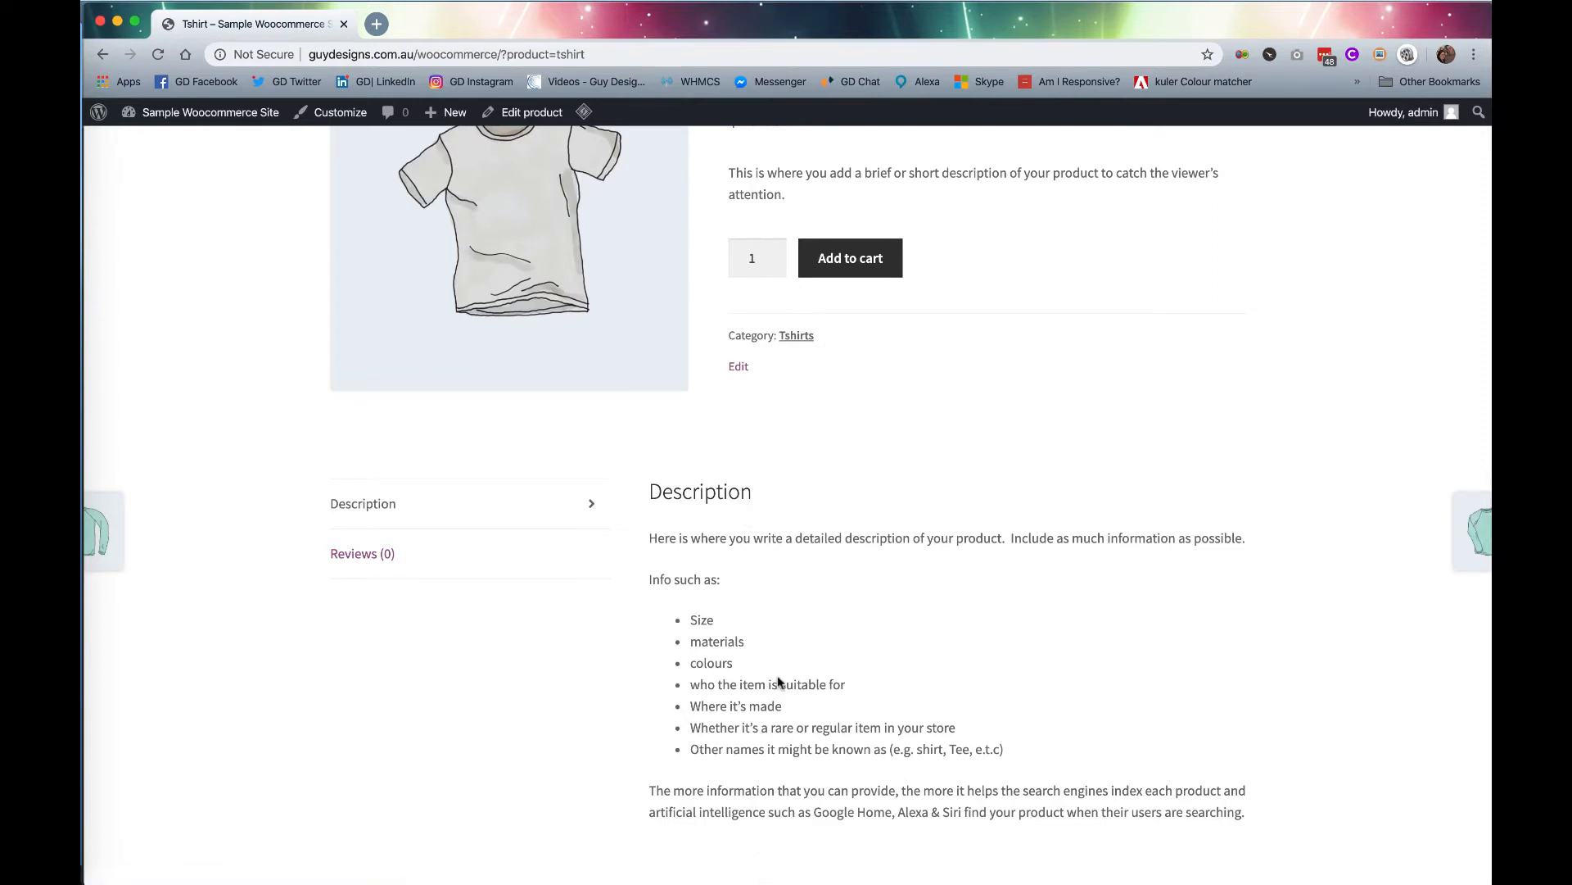
scroll(781, 670, "up", 5)
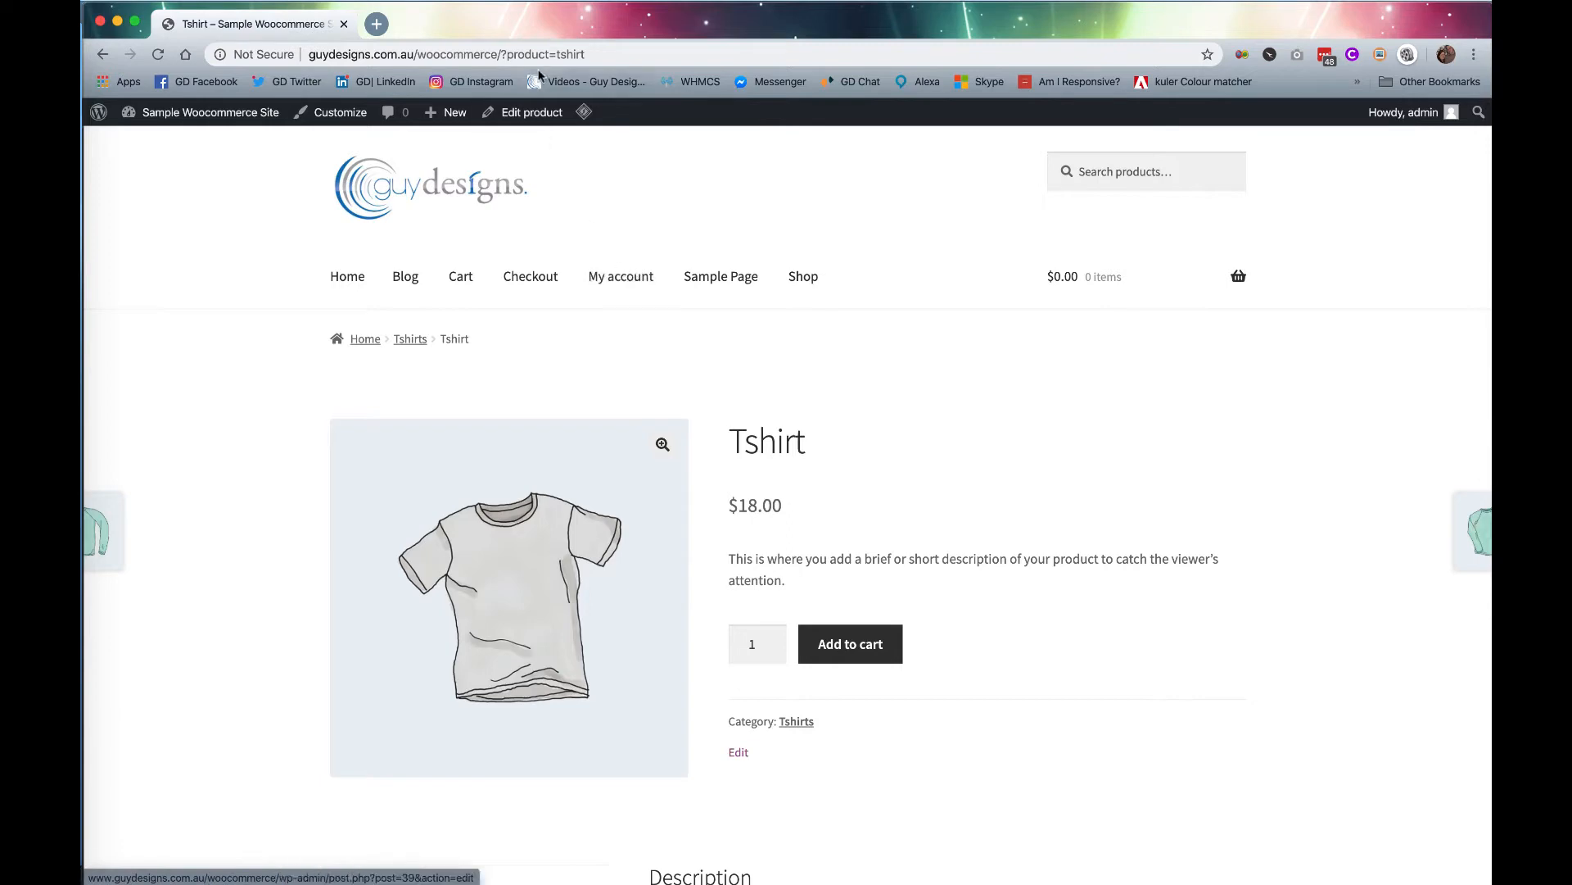
left_click(532, 117)
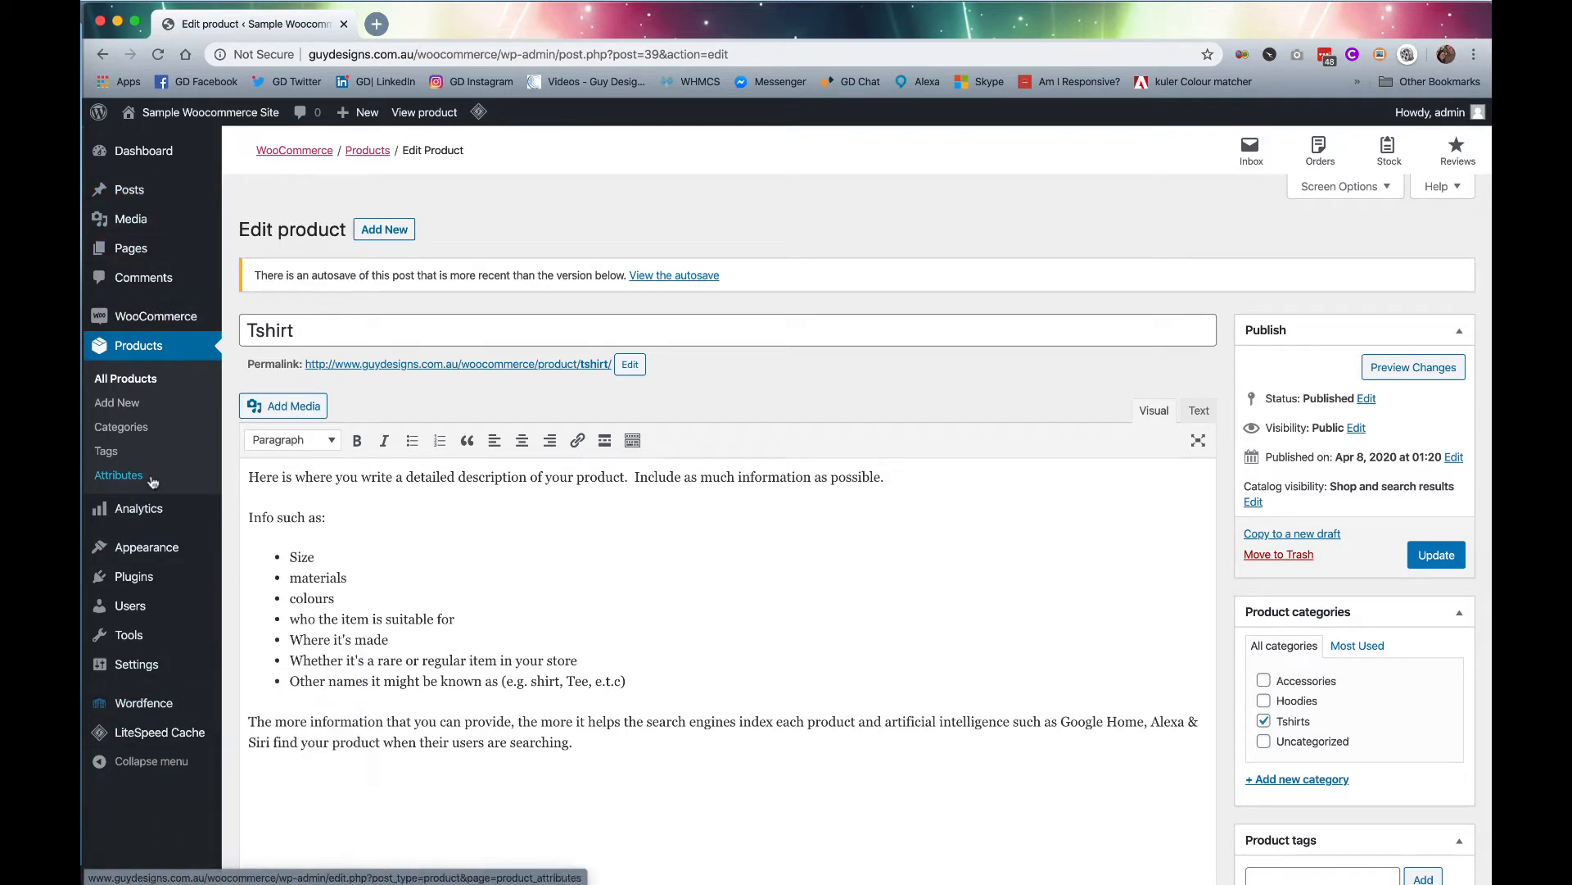
Look over the blank new-product form in a separate tab and close it.
mouse_move(167, 321)
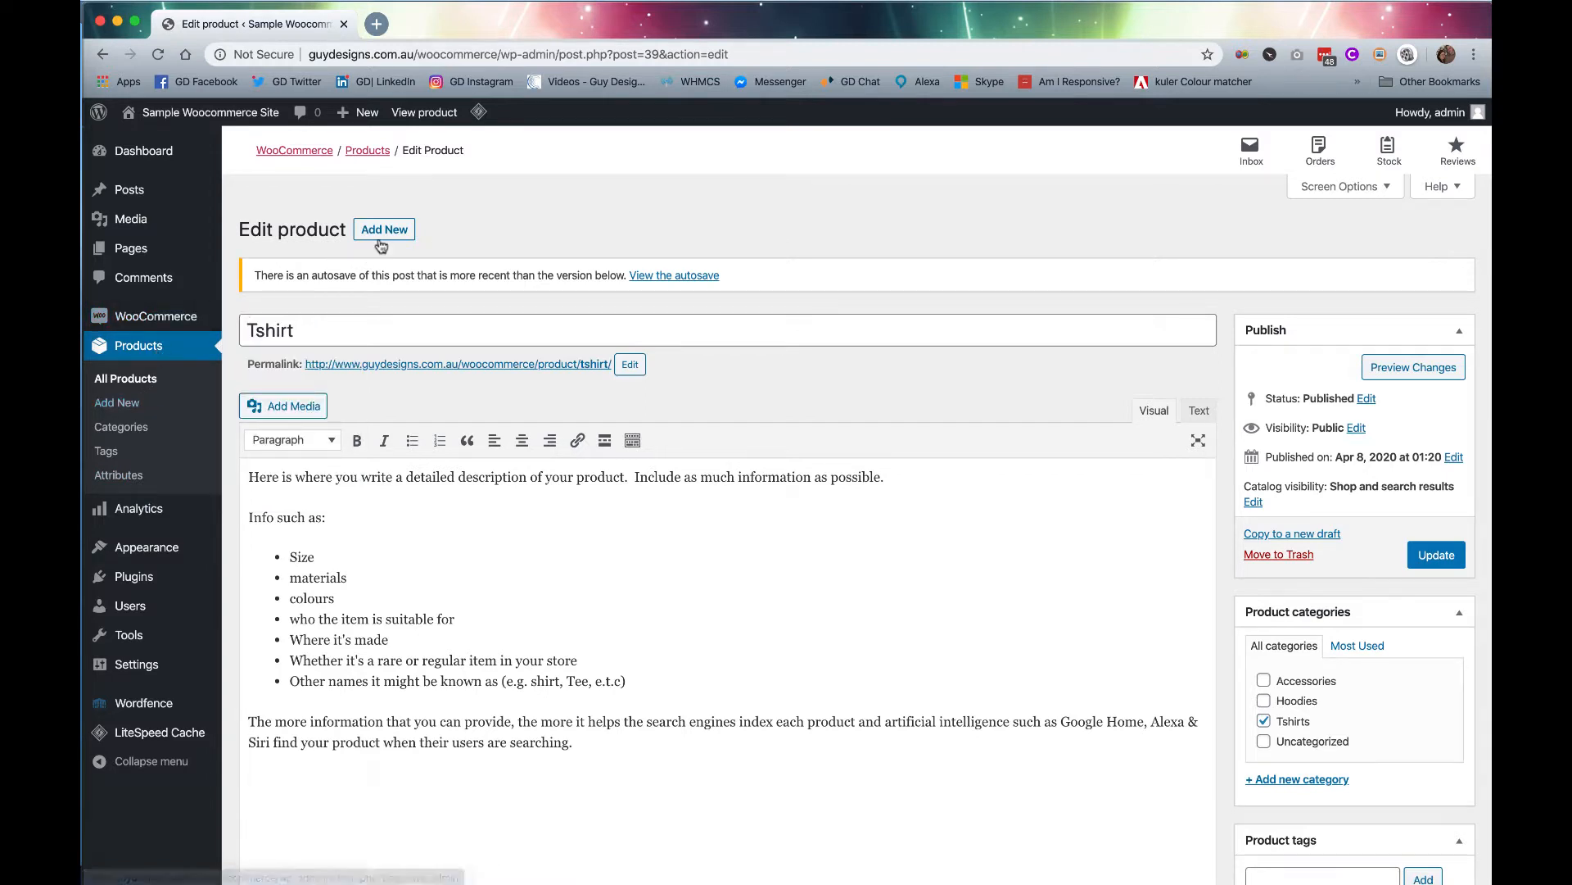
right_click(128, 402)
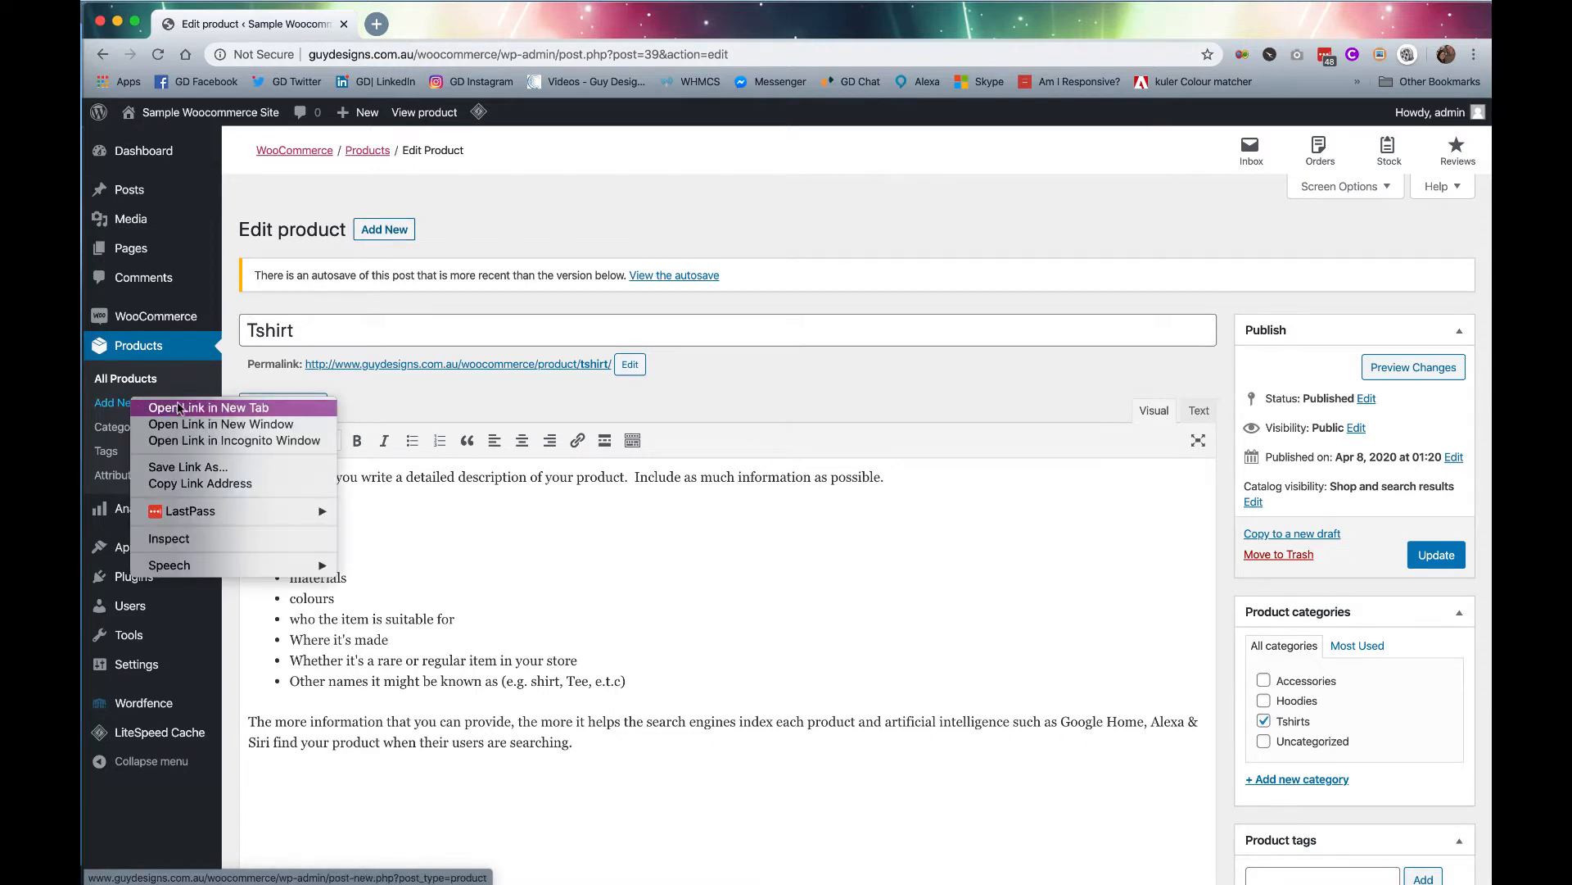
left_click(180, 406)
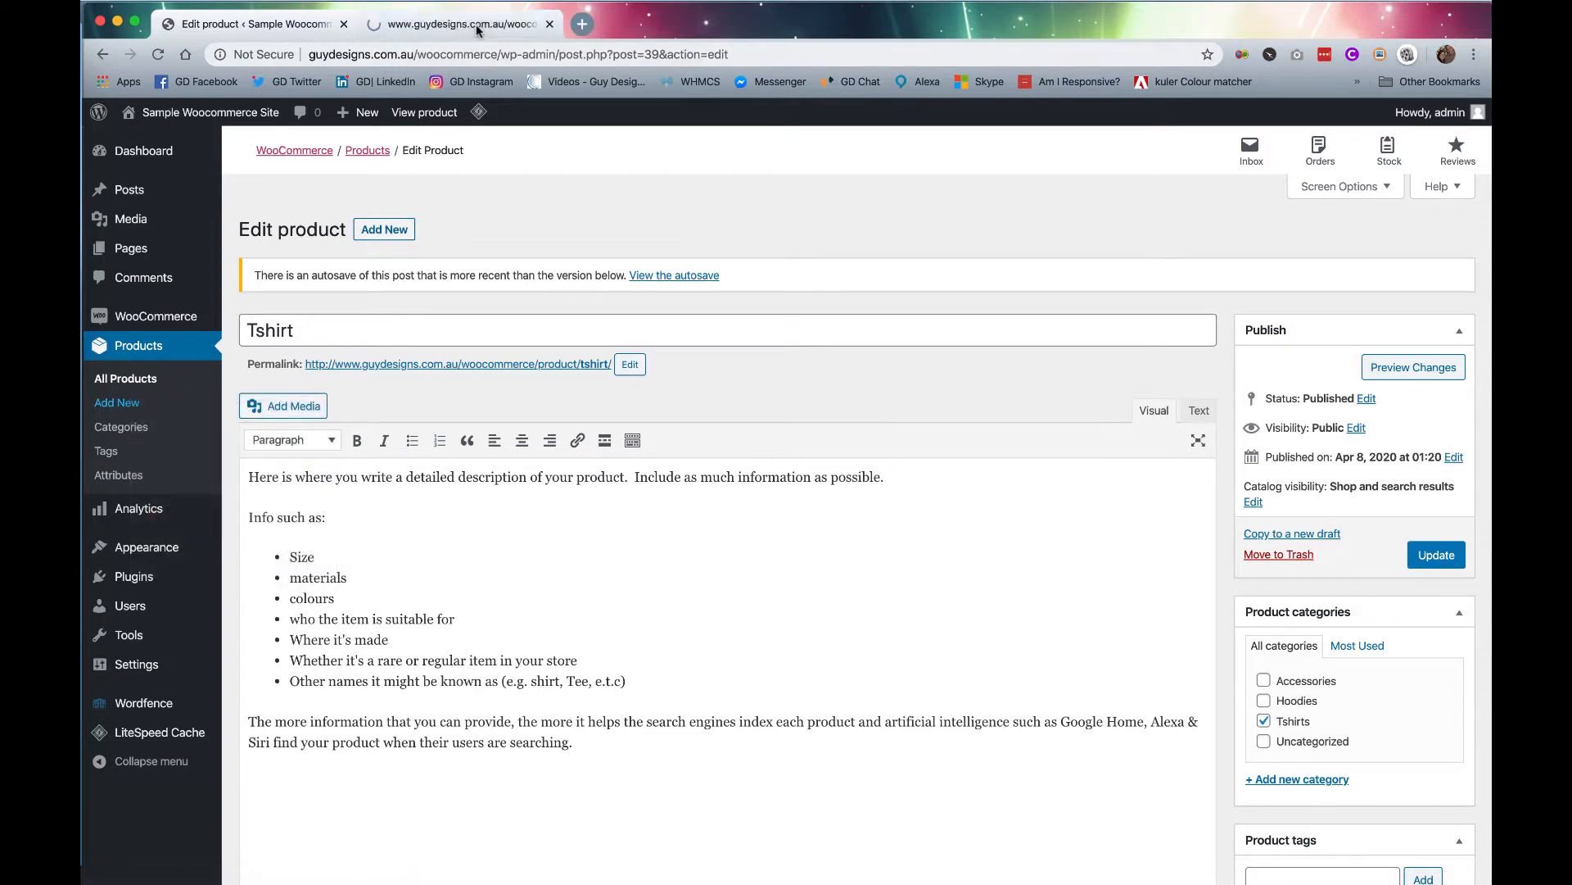
left_click(481, 28)
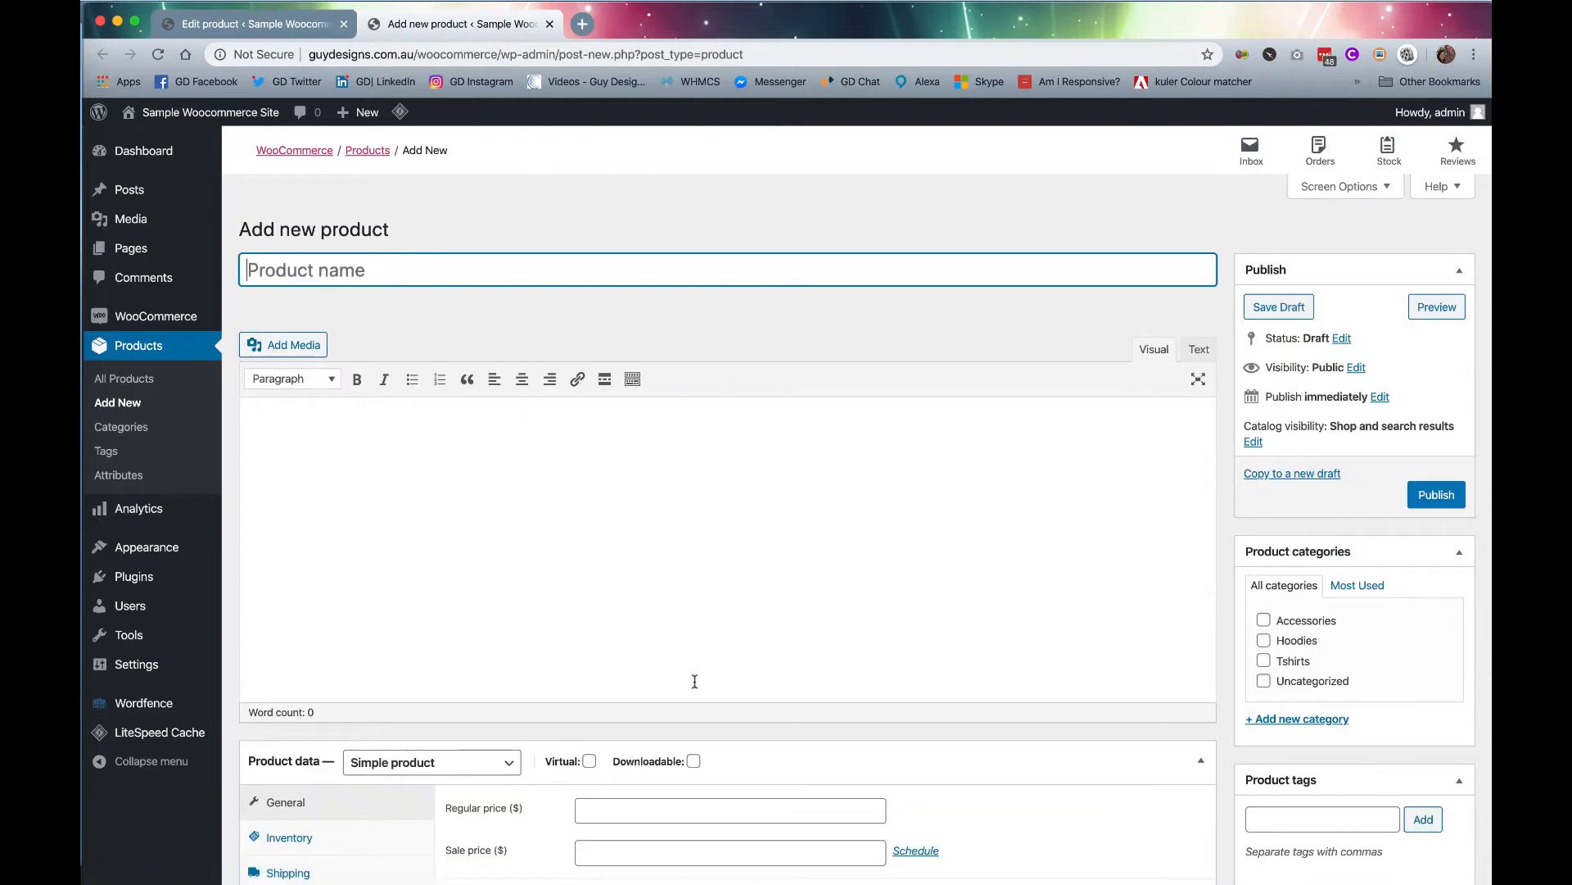
scroll(694, 681, "down", 5)
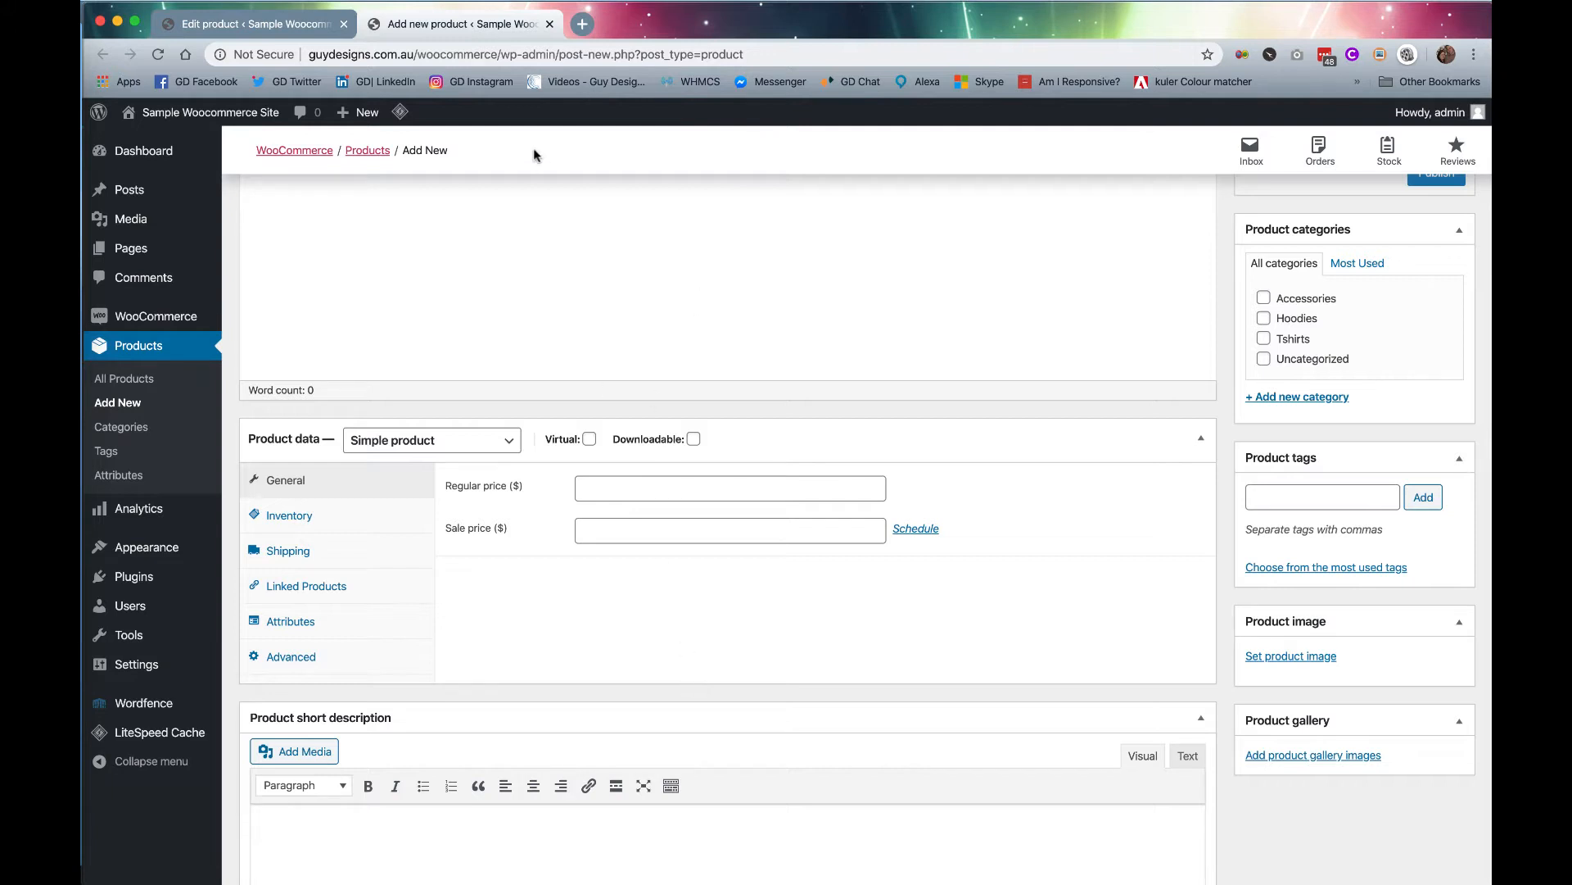
left_click(549, 25)
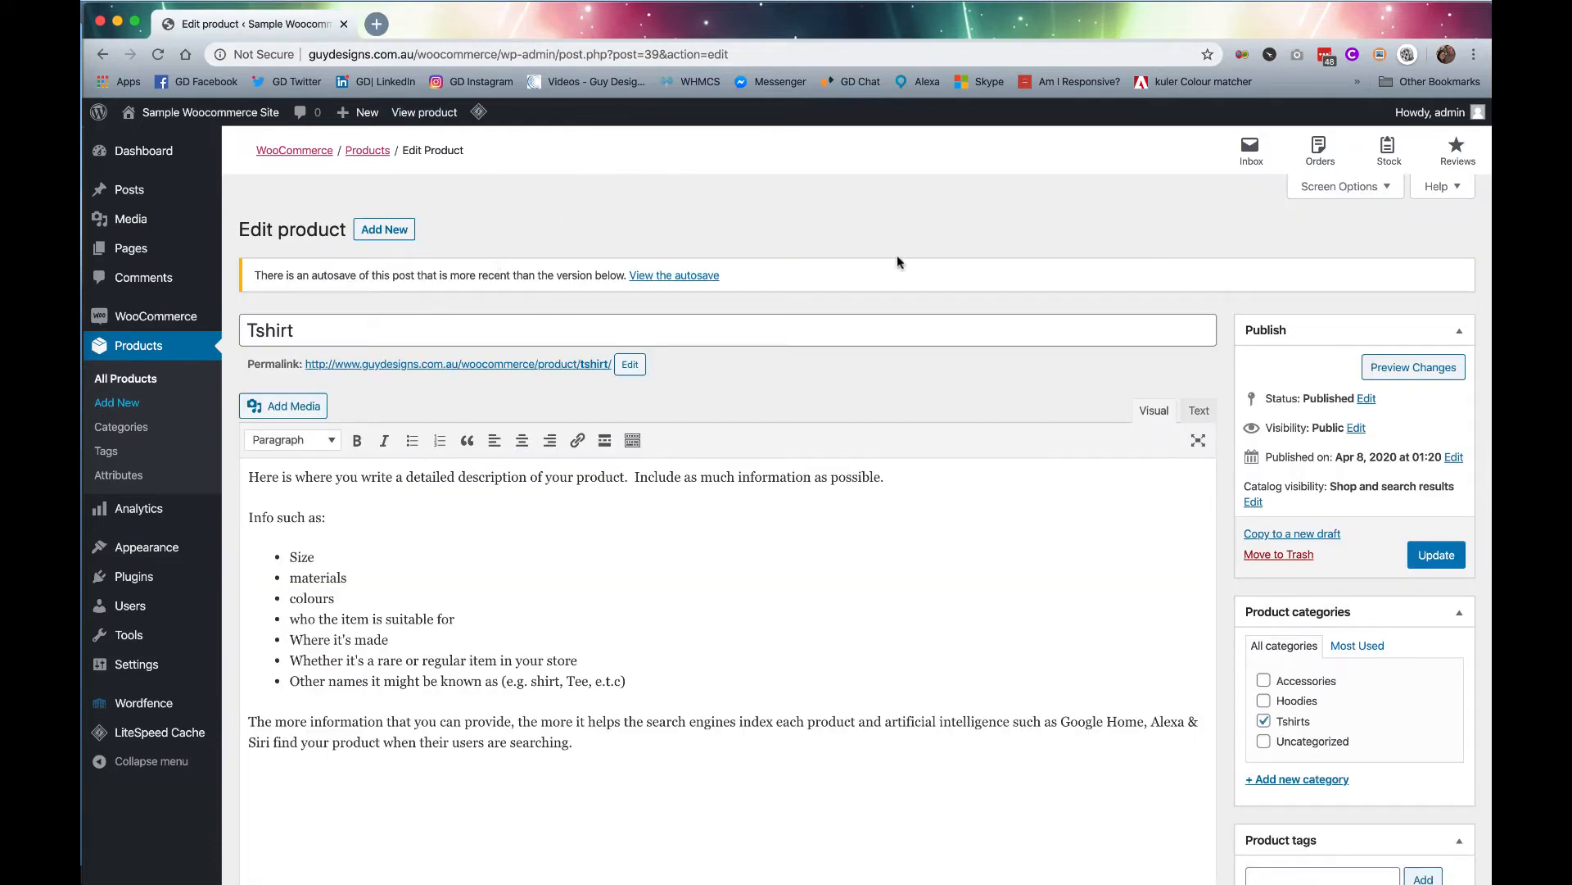
Open a preview of the product's page and change the product name to "White T-shirt".
left_click(1402, 370)
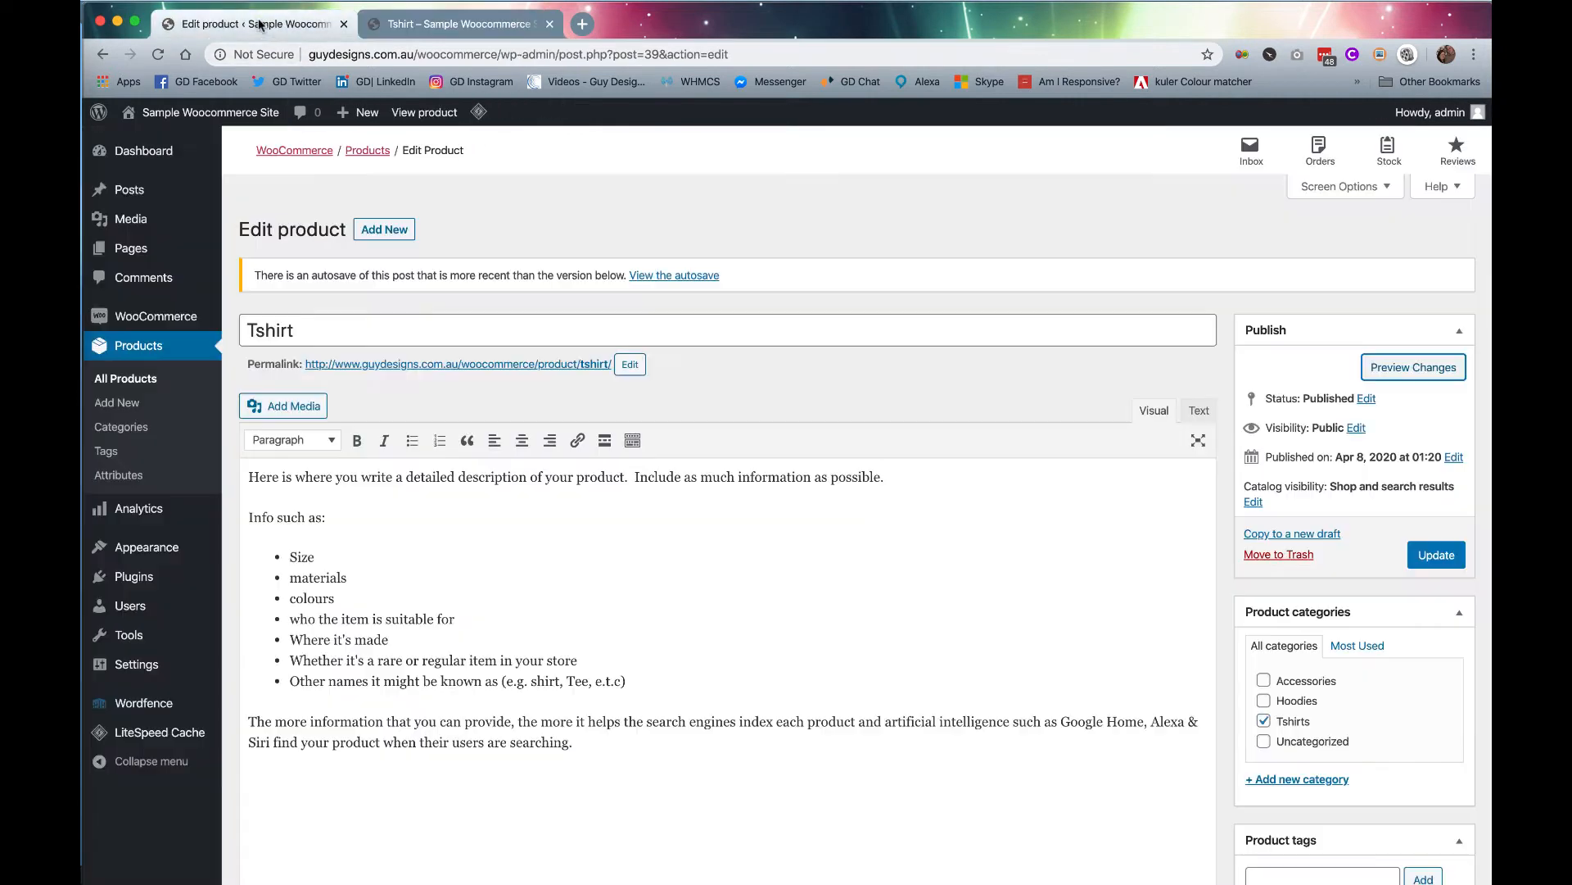
left_click(257, 24)
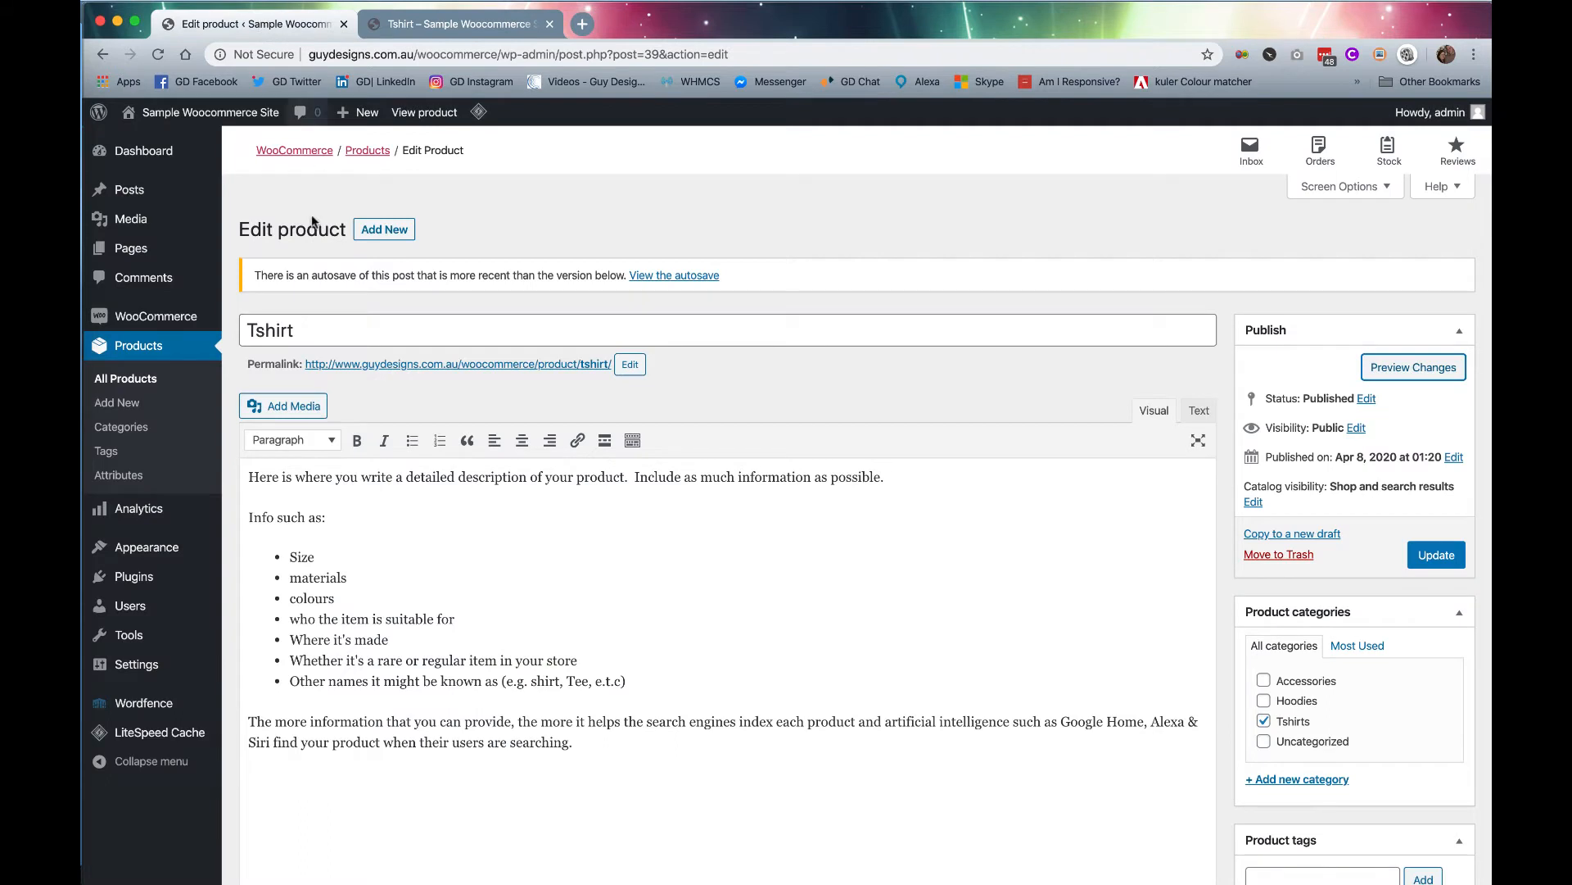
left_click(250, 331)
type("White")
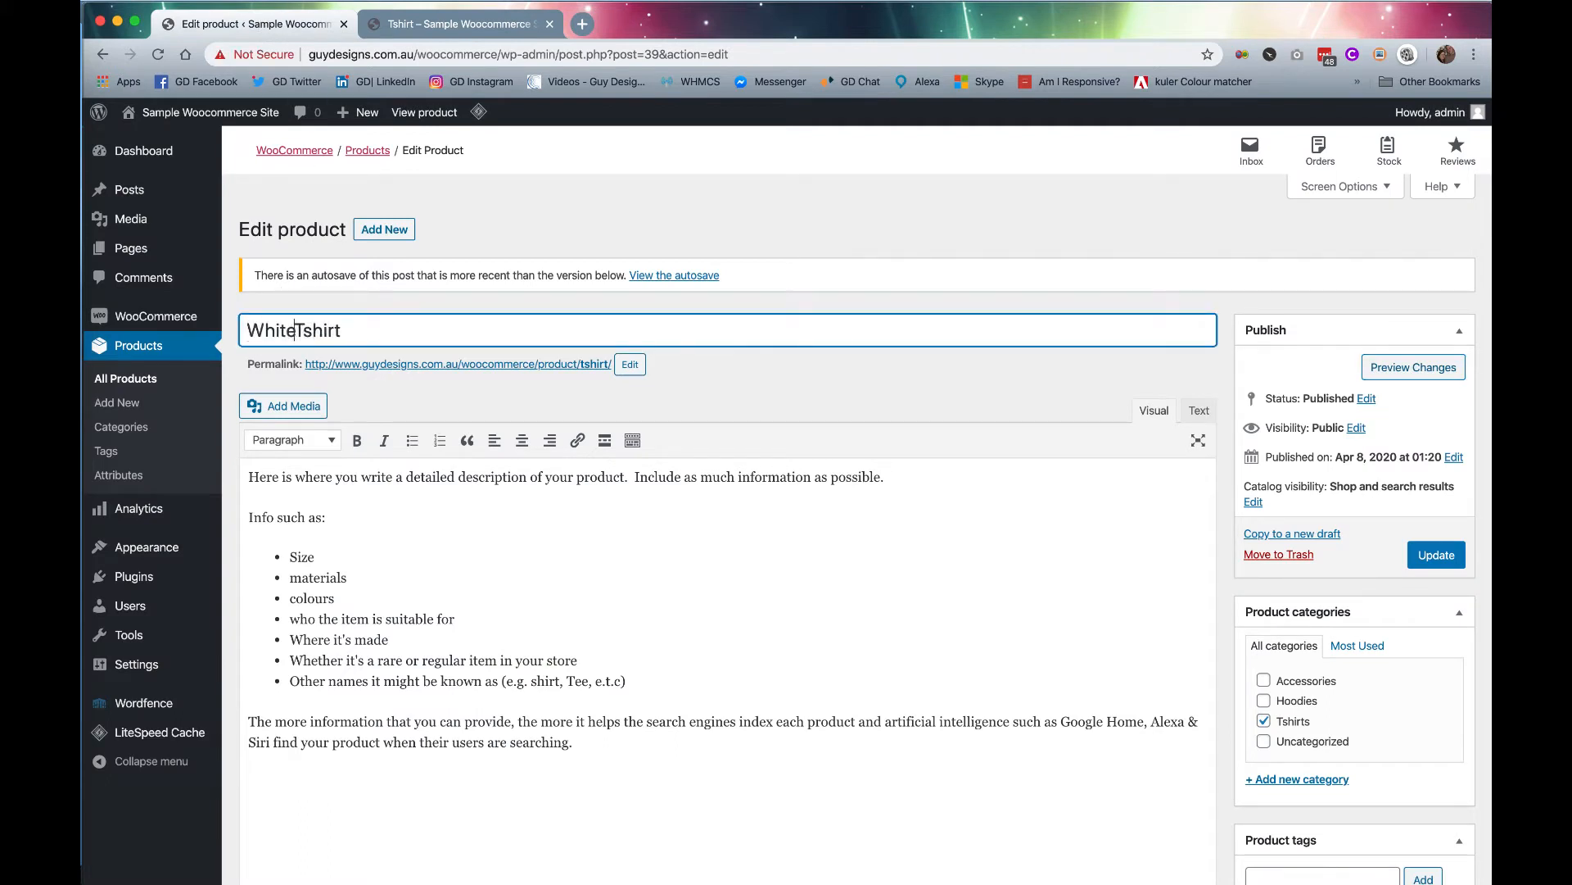
left_click(313, 330)
type("-")
Reuse the product name as the permalink slug so that it reads white-t-shirt.
left_click_drag(366, 330, 241, 331)
key("super+c")
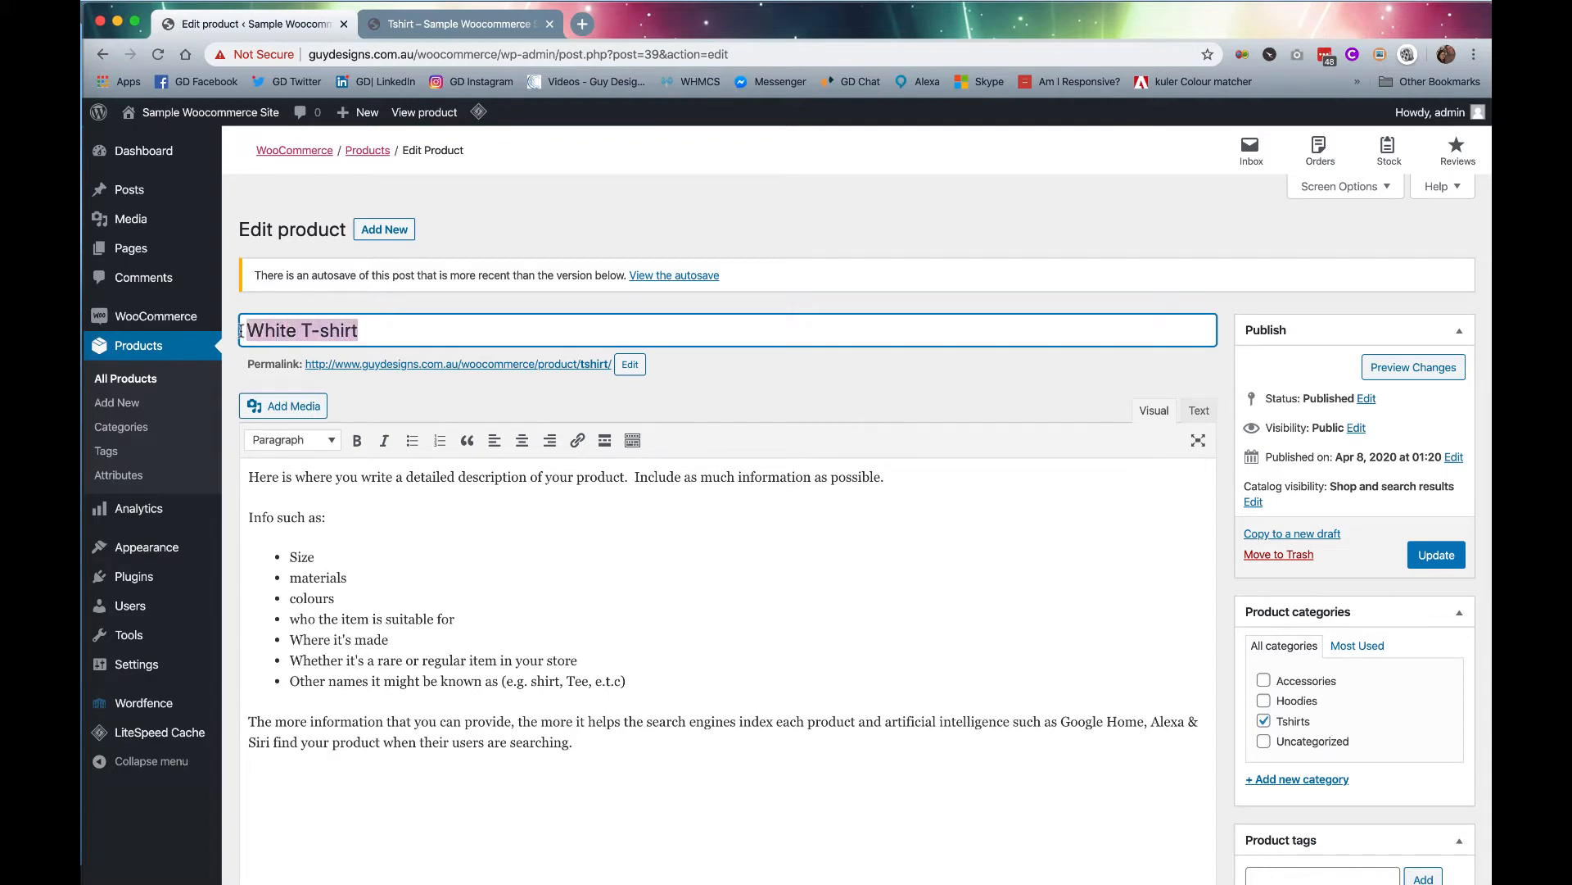
left_click(631, 366)
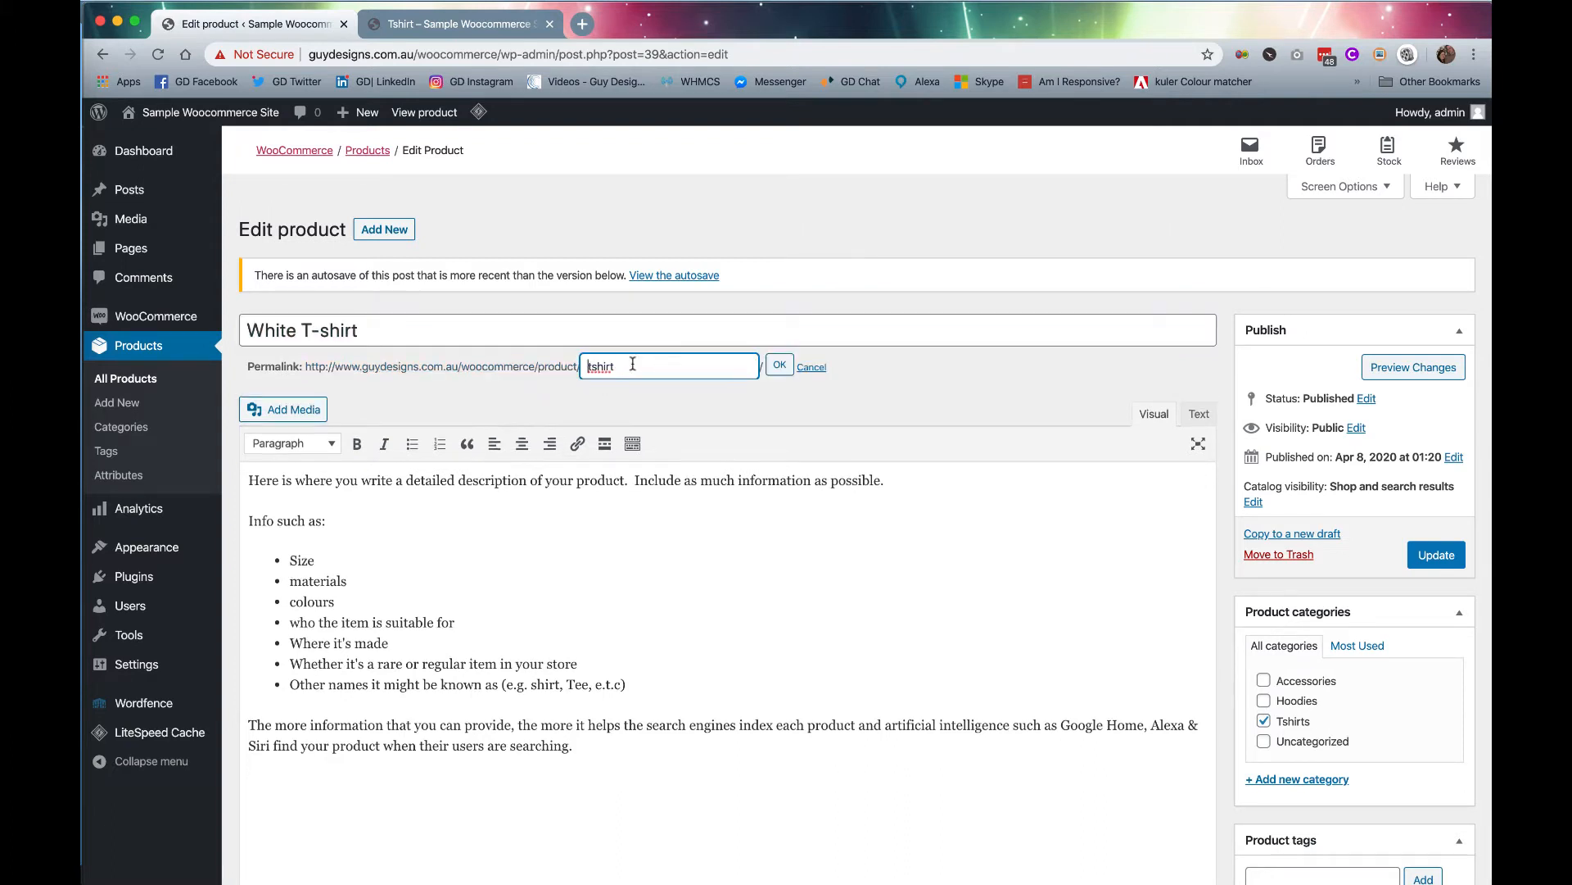
left_click_drag(632, 363, 580, 368)
key("super+v")
left_click(782, 367)
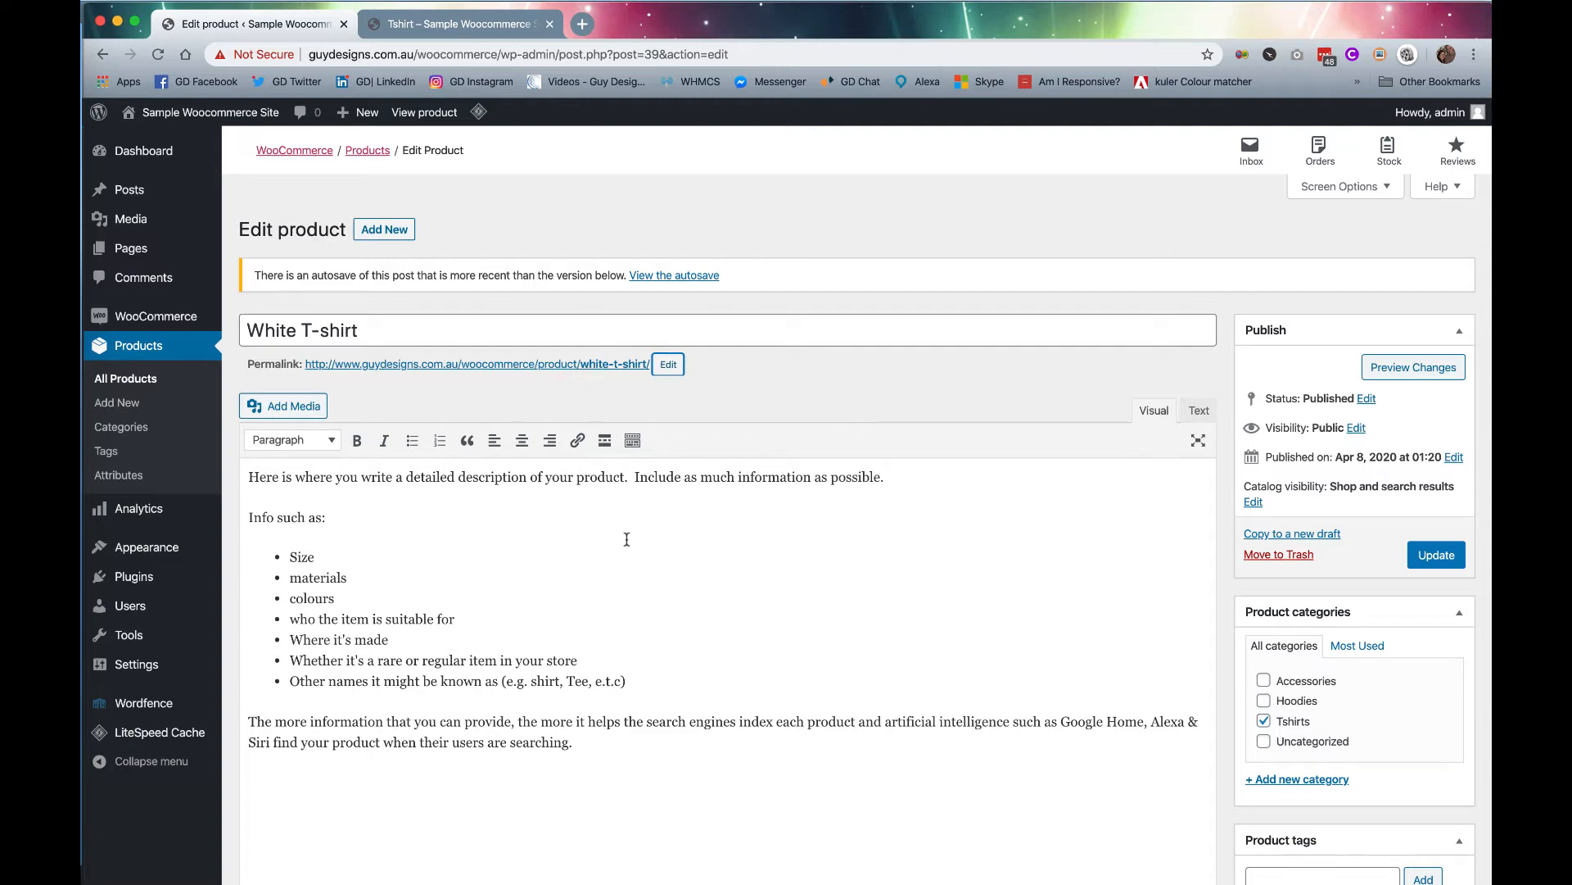
Compare the long and short description fields in the product editor with where they appear on the preview page.
scroll(627, 538, "down", 3)
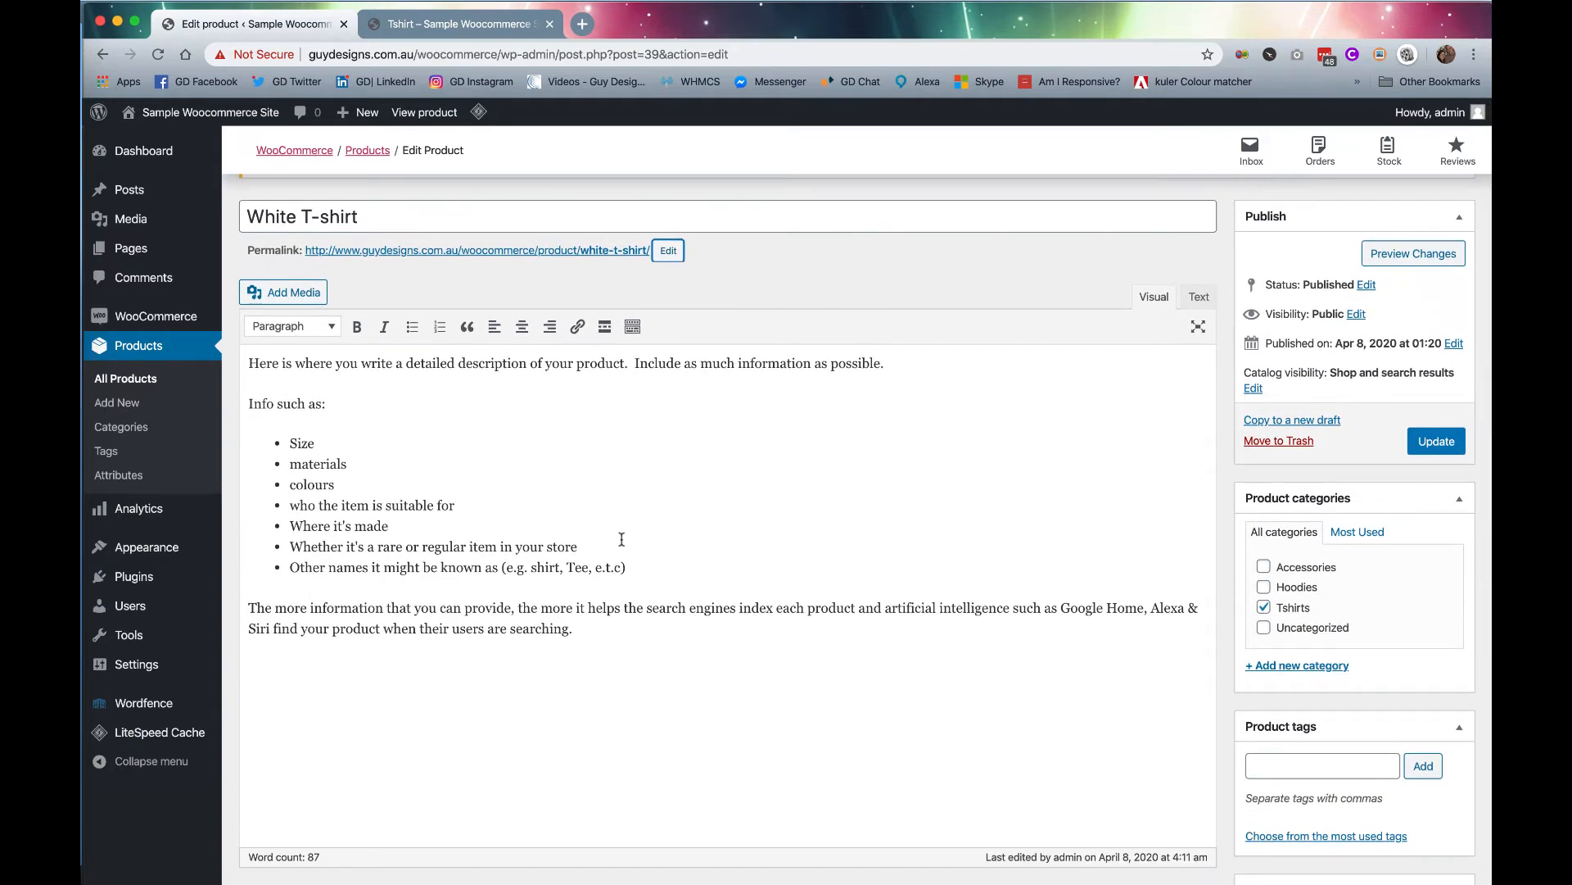
left_click(525, 29)
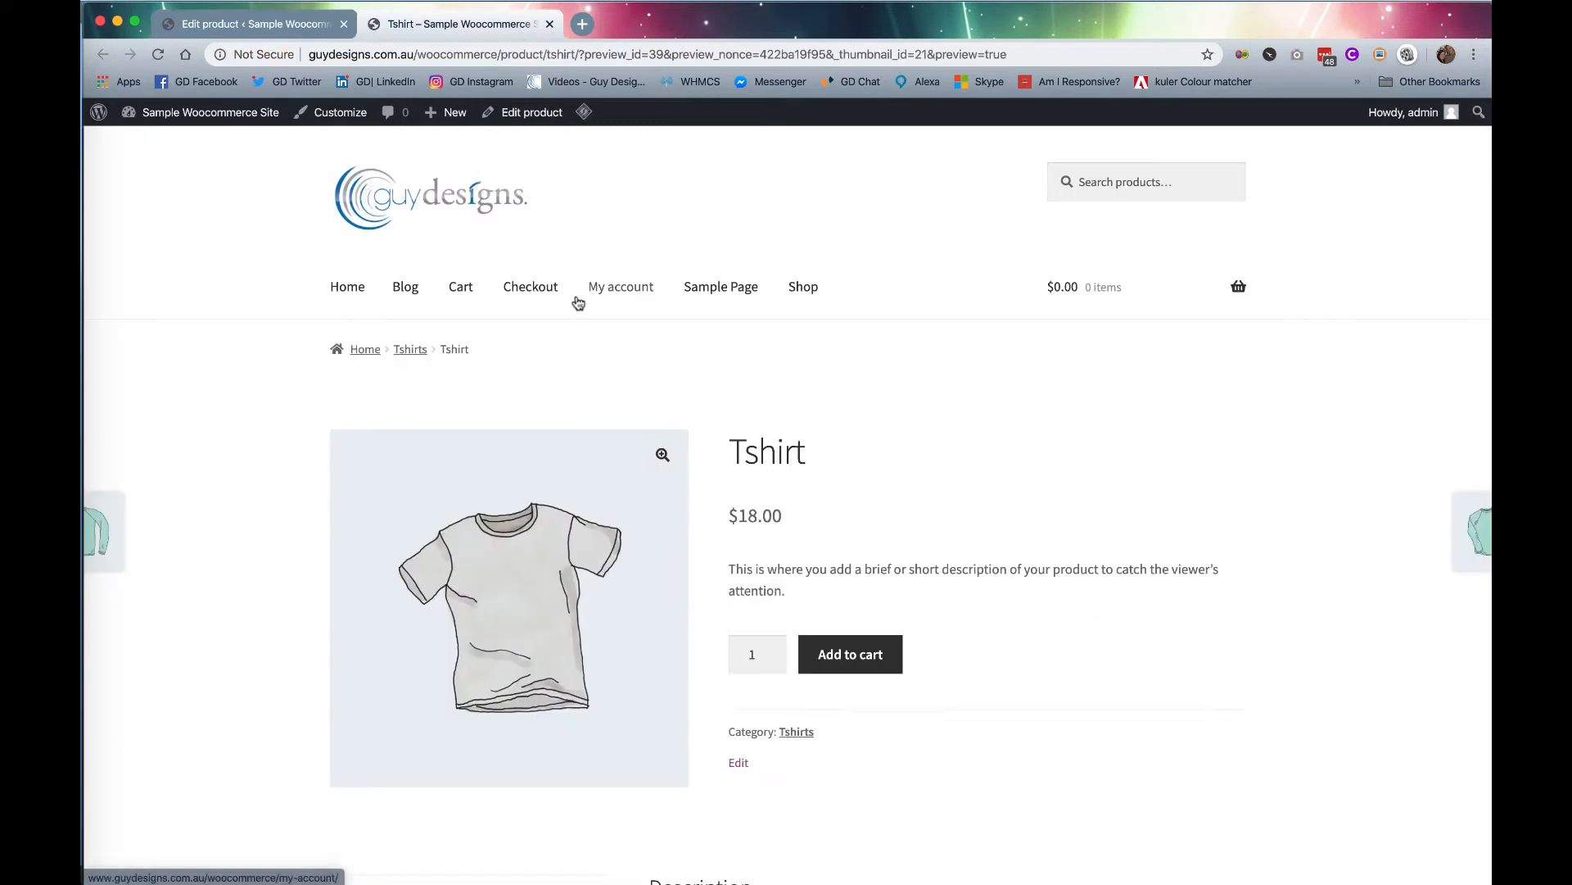
scroll(577, 303, "down", 6)
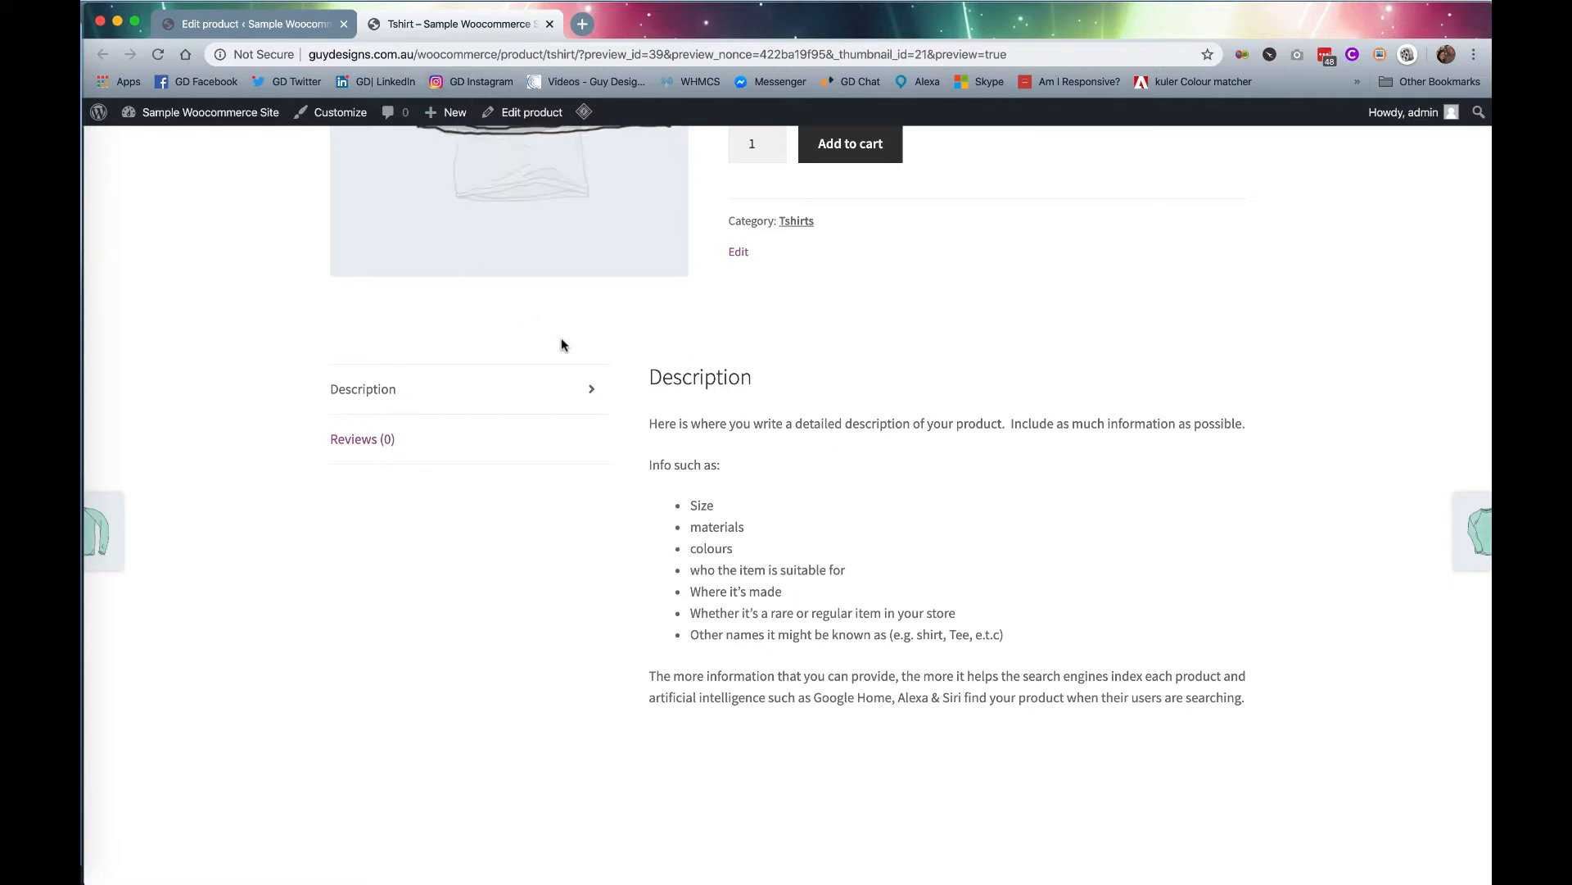
scroll(562, 338, "up", 3)
scroll(562, 339, "up", 3)
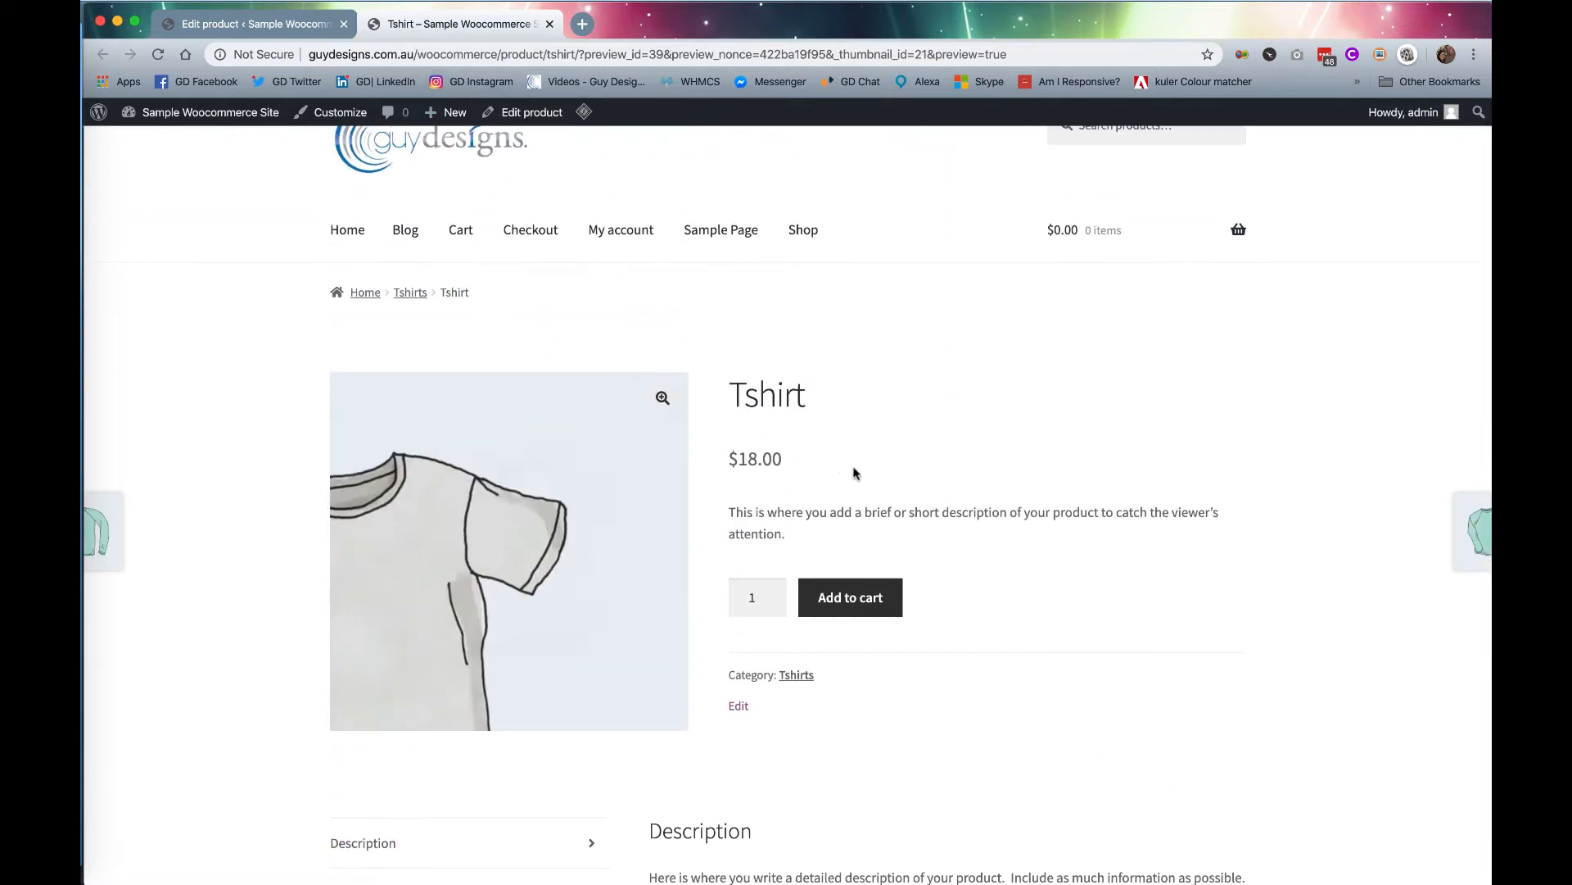
left_click(246, 25)
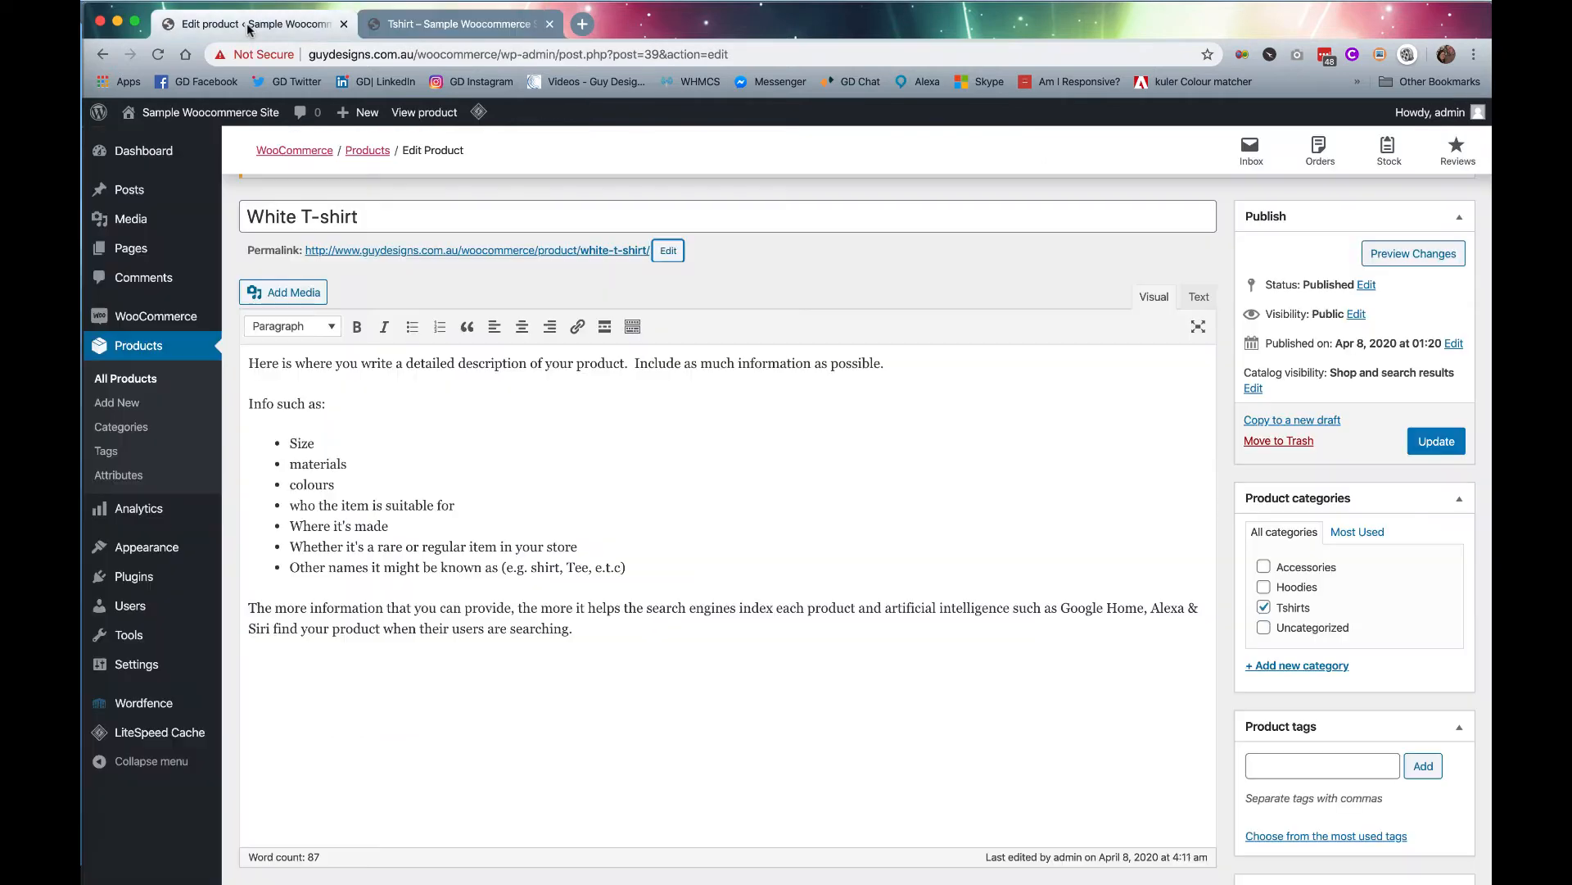
scroll(463, 502, "down", 10)
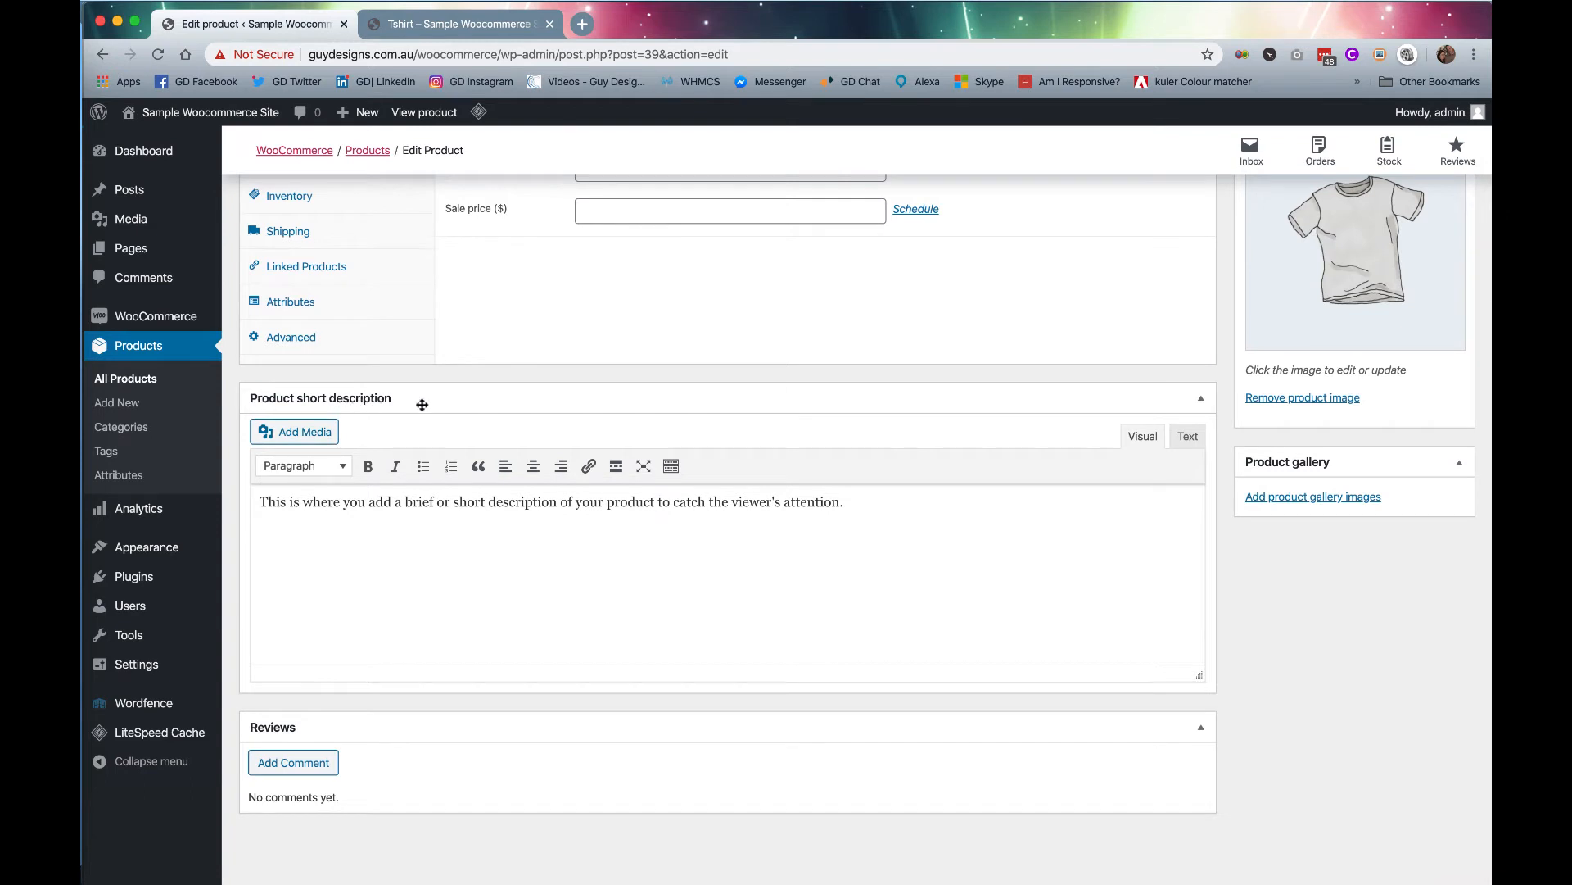
left_click(491, 27)
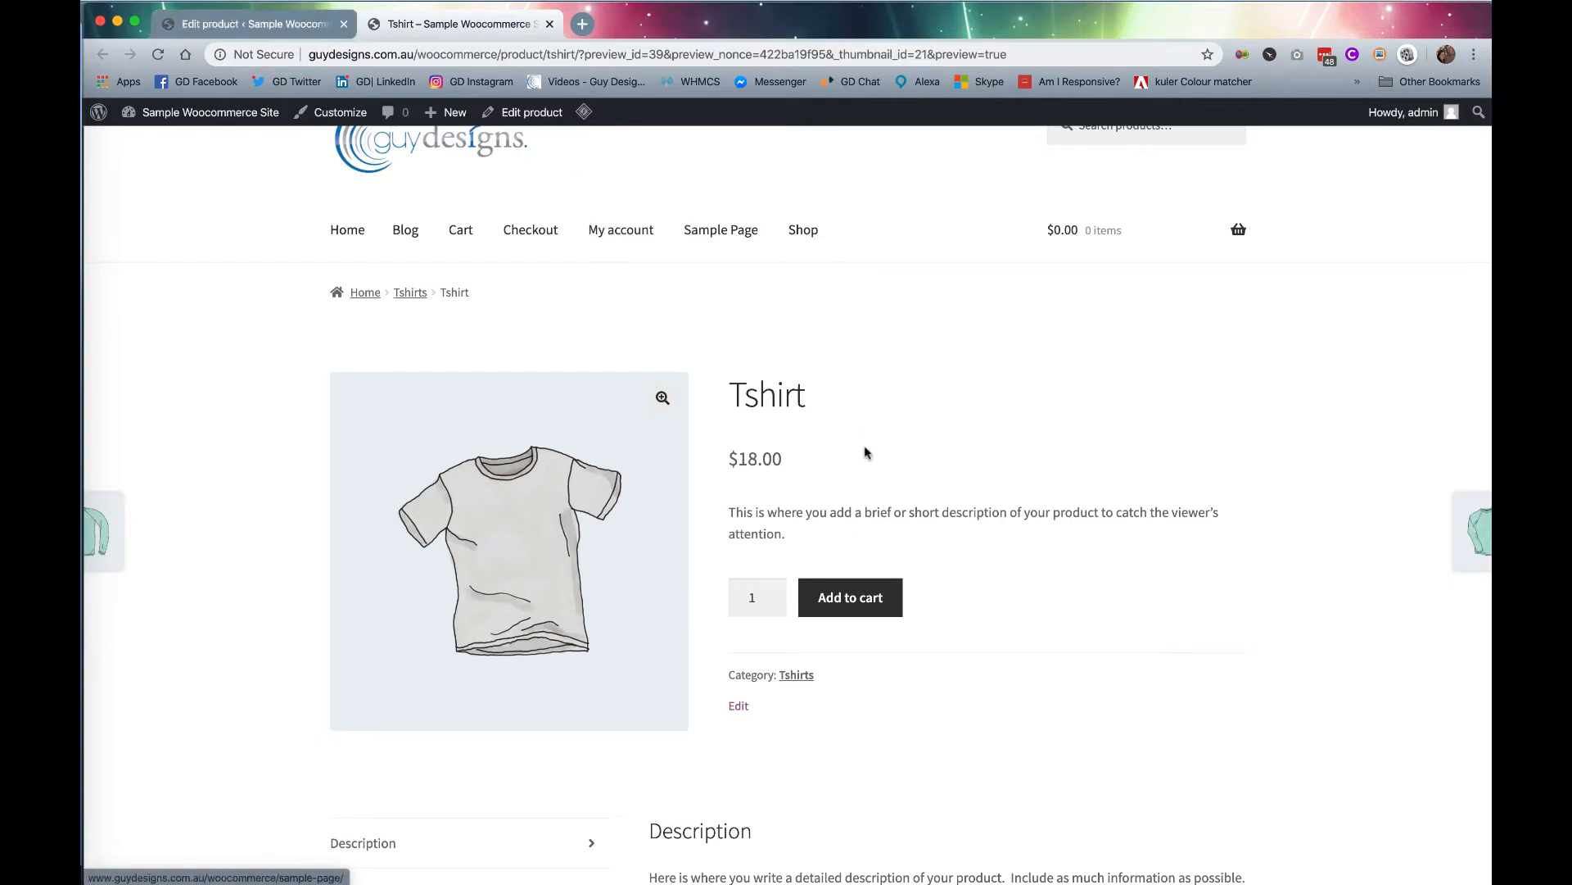
scroll(863, 449, "down", 6)
scroll(865, 452, "down", 1)
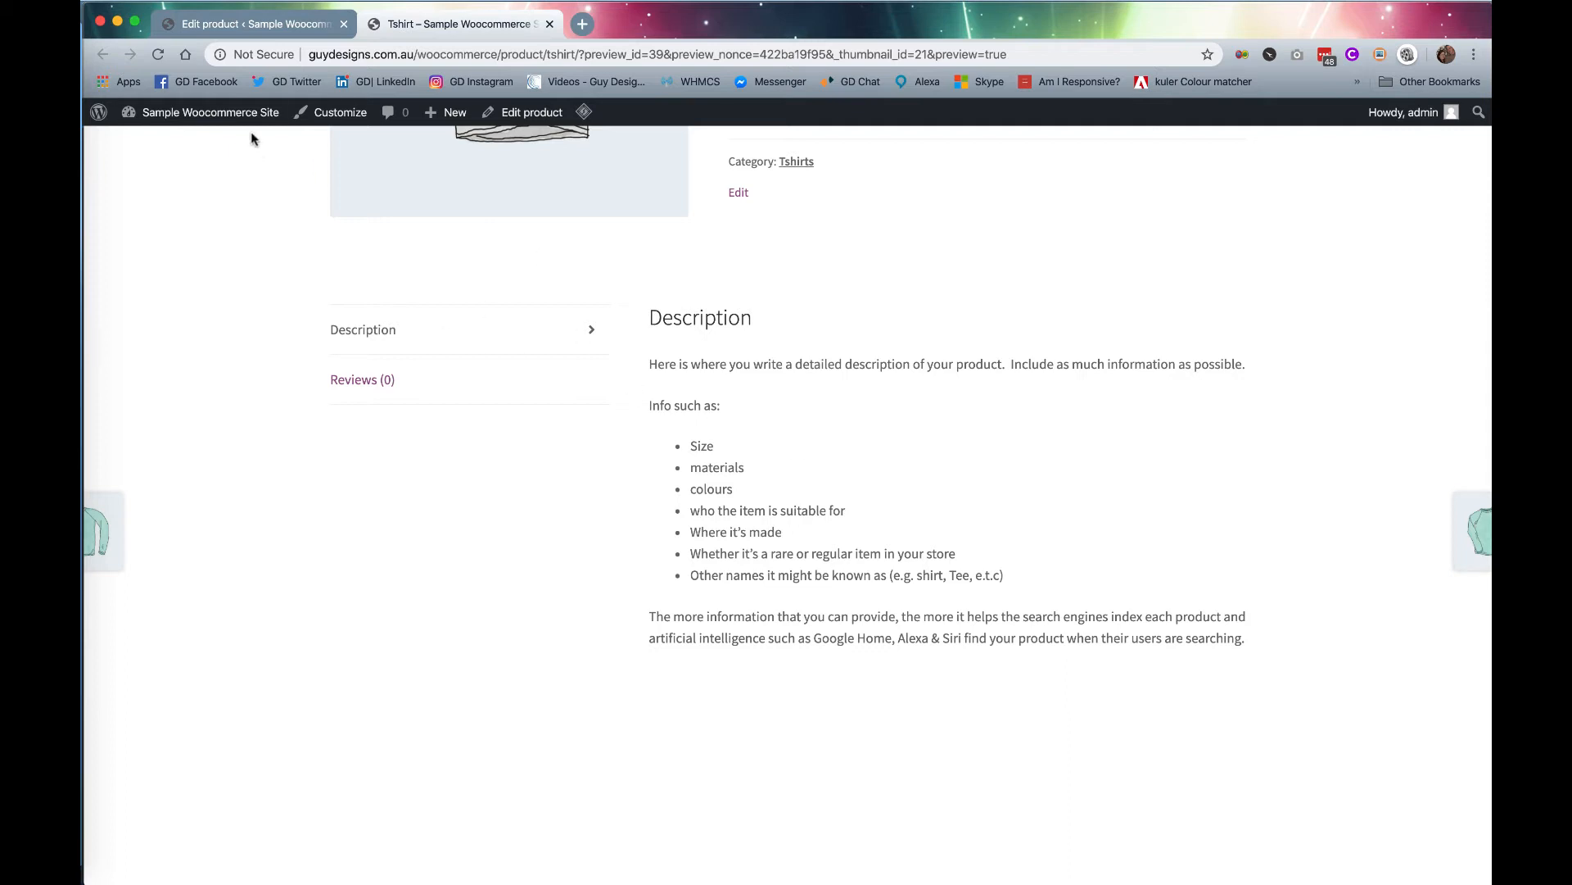
left_click(244, 26)
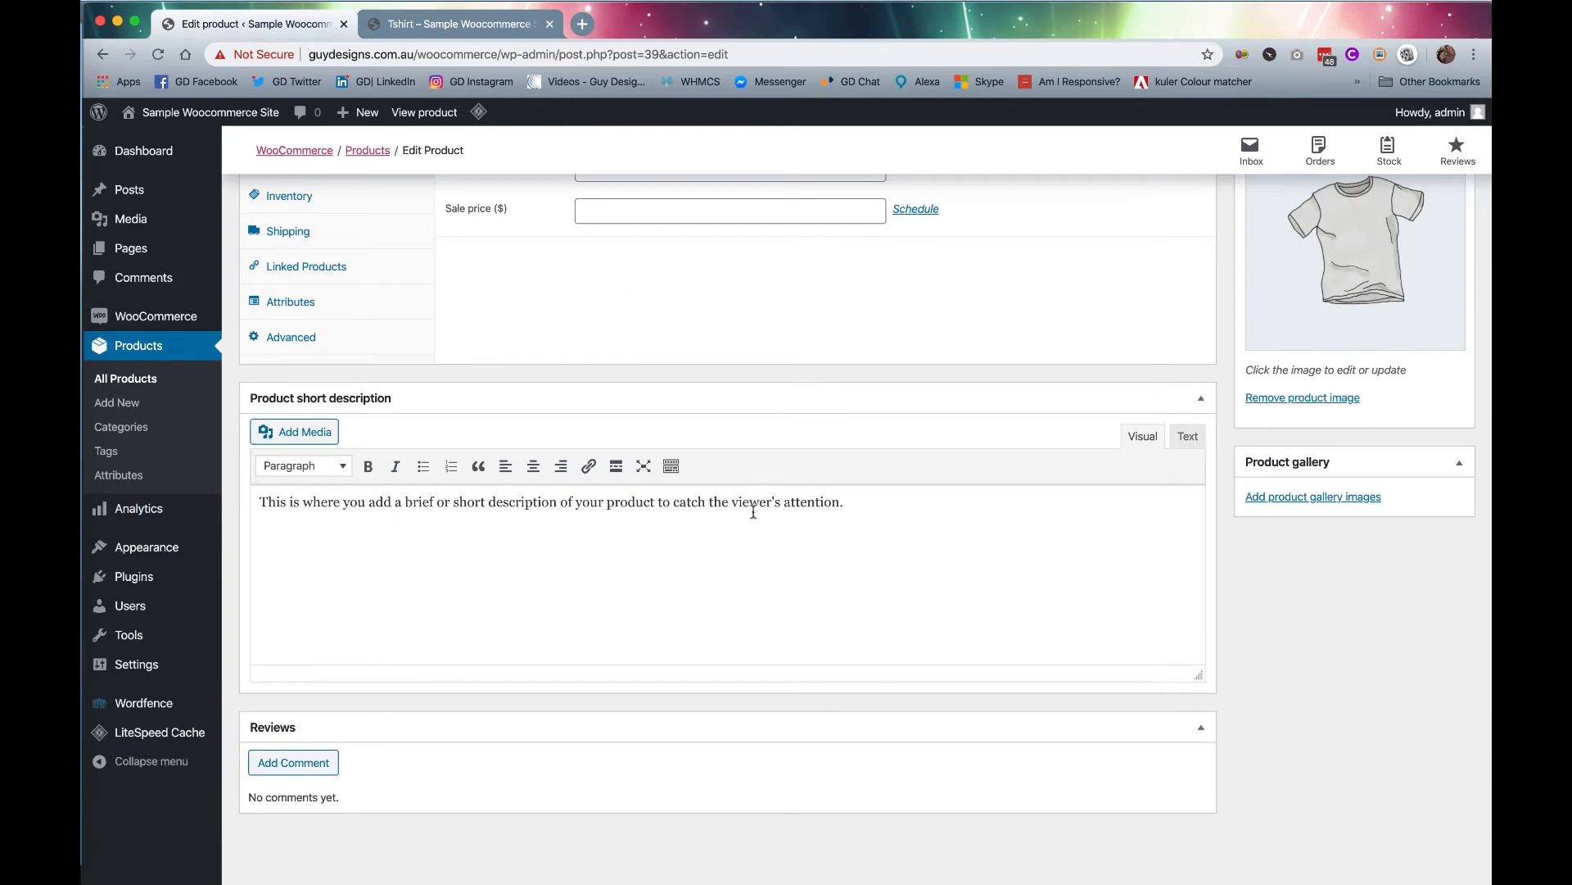
Make the line "Info such as:" in the product's long description bold and italic.
scroll(754, 512, "up", 10)
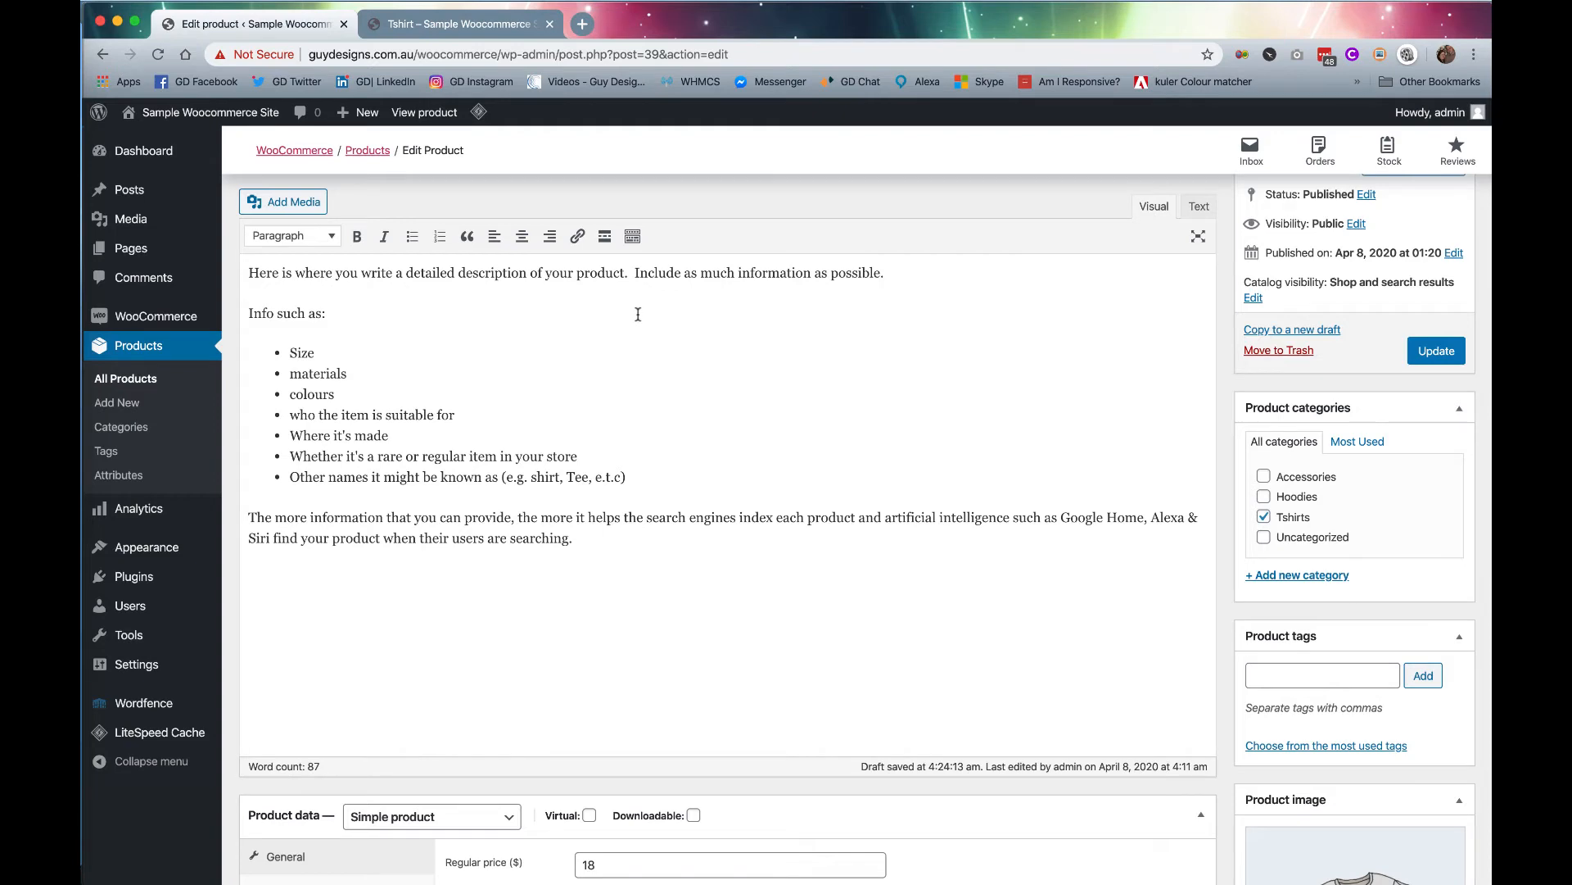
scroll(446, 322, "up", 2)
scroll(446, 321, "down", 10)
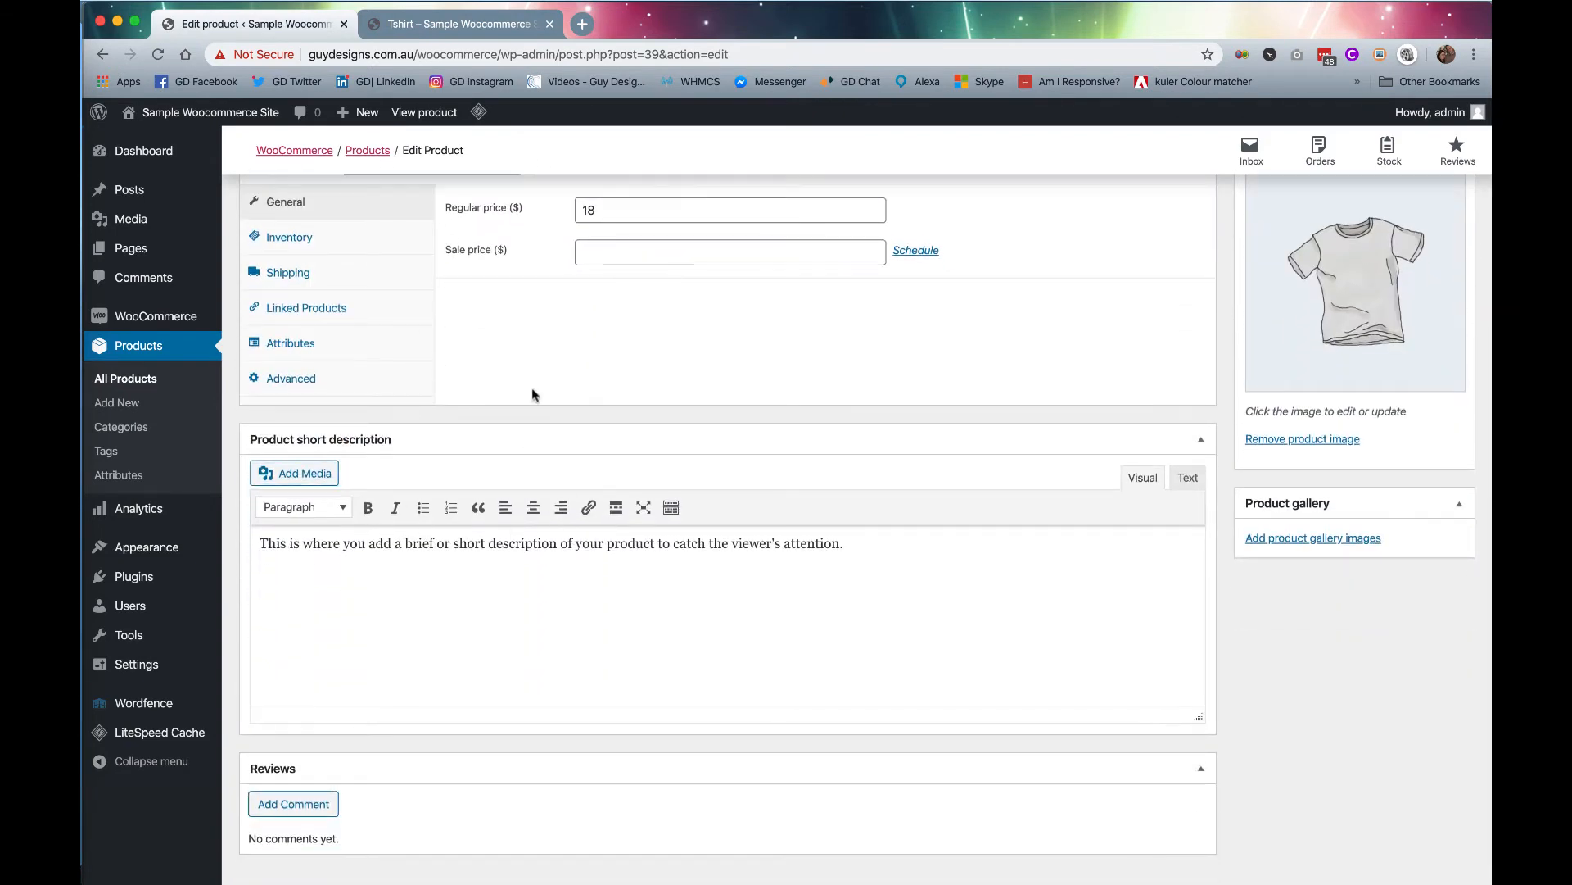
scroll(533, 388, "up", 8)
scroll(533, 390, "up", 2)
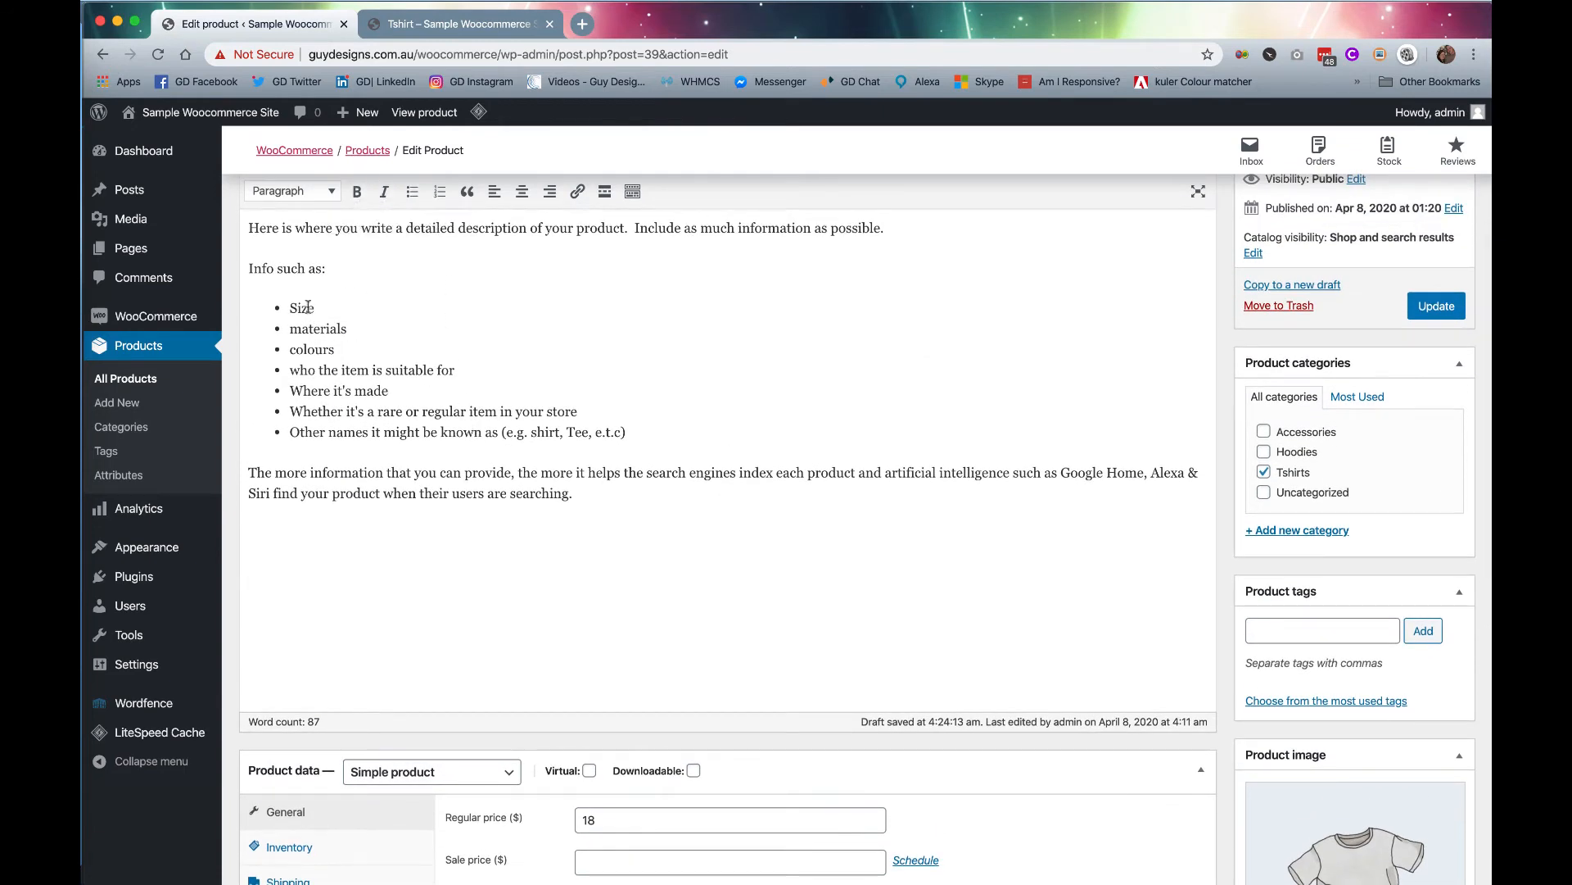
left_click_drag(330, 271, 245, 267)
left_click(356, 191)
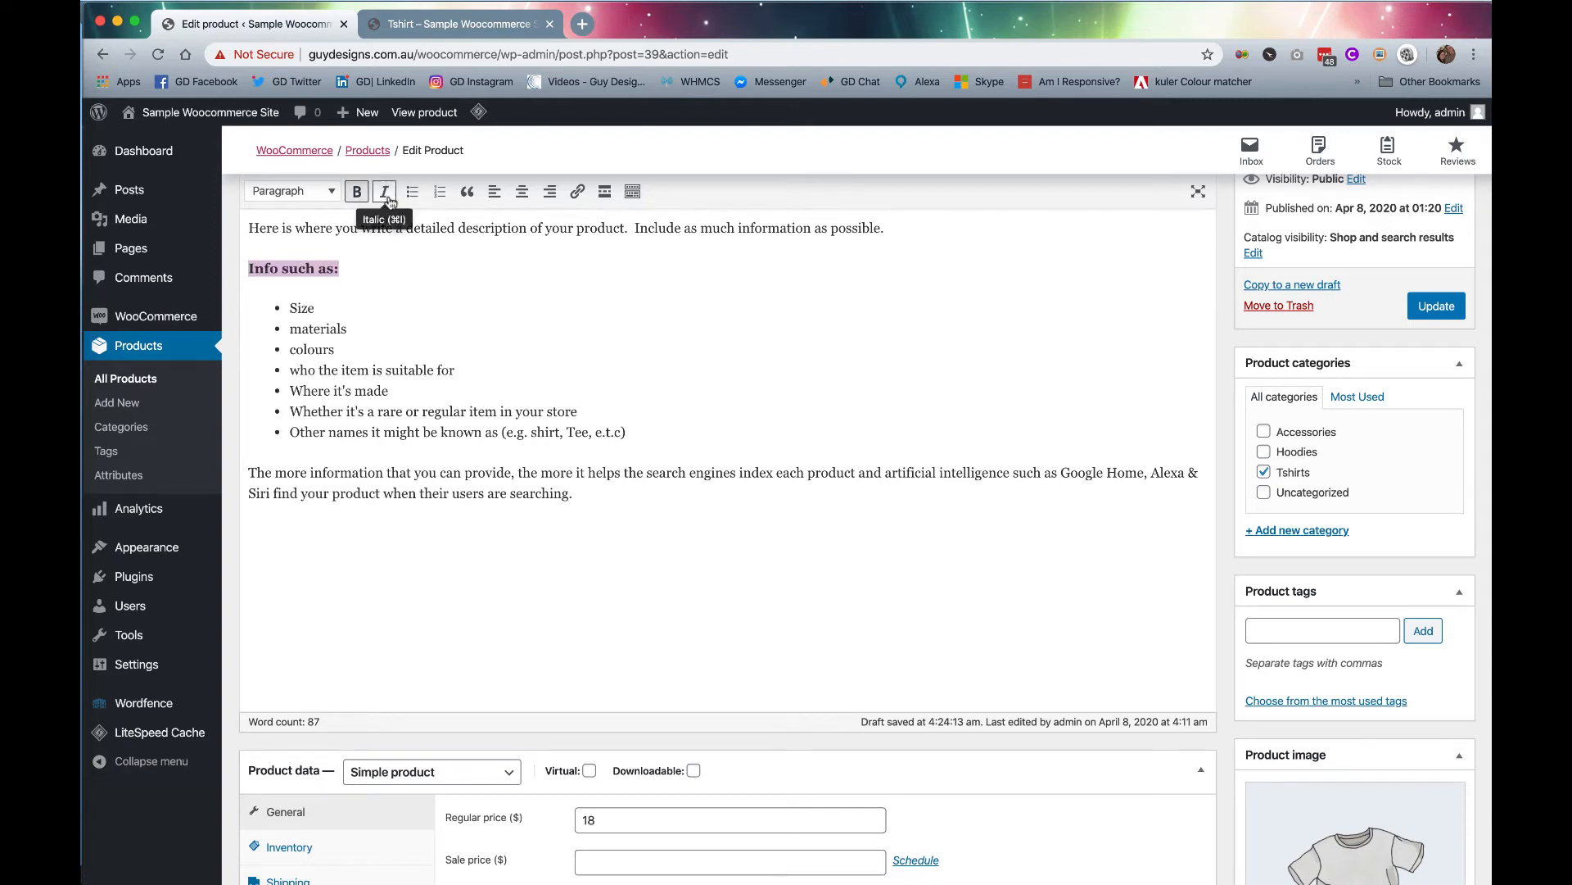
left_click(387, 193)
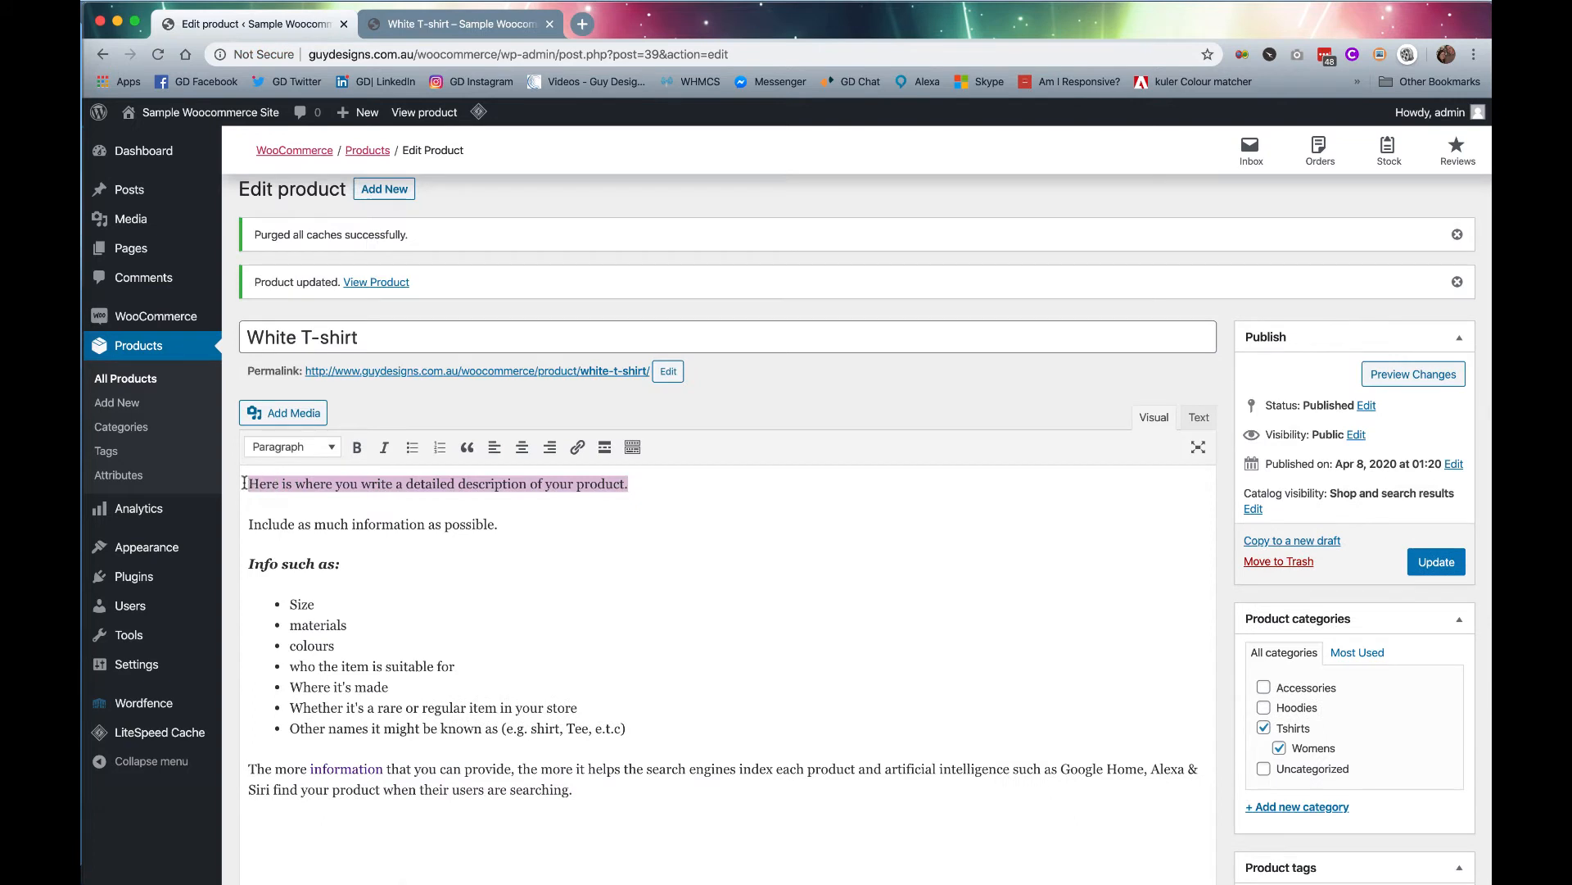
Format the description line "Here is where you write a detailed description of your product." as Heading 2.
left_click(334, 447)
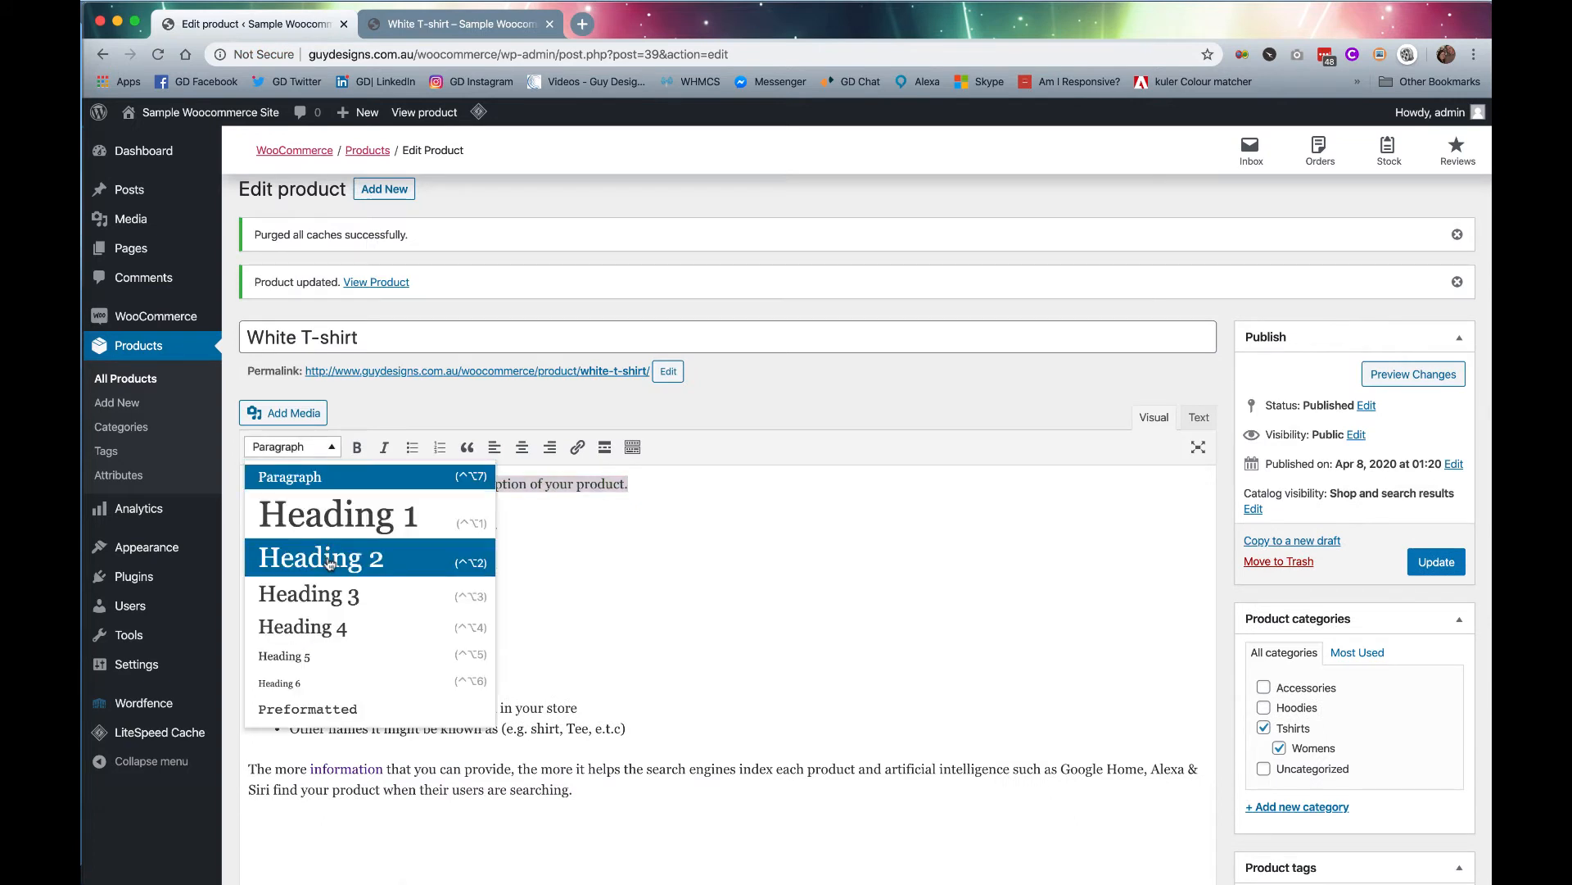
left_click(295, 555)
left_click(609, 600)
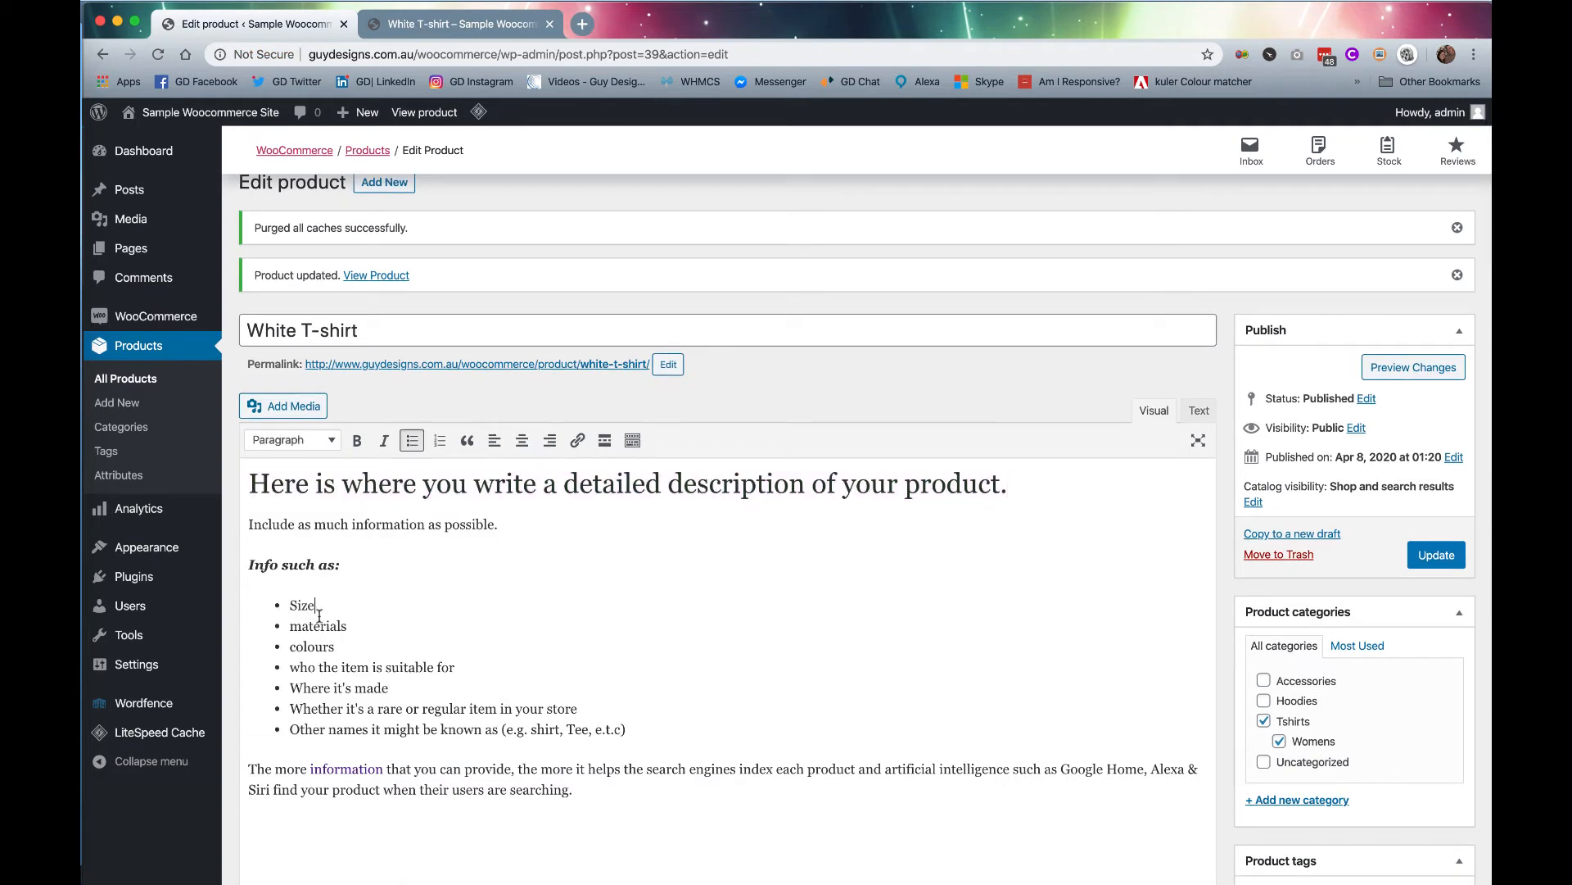
scroll(311, 708, "down", 5)
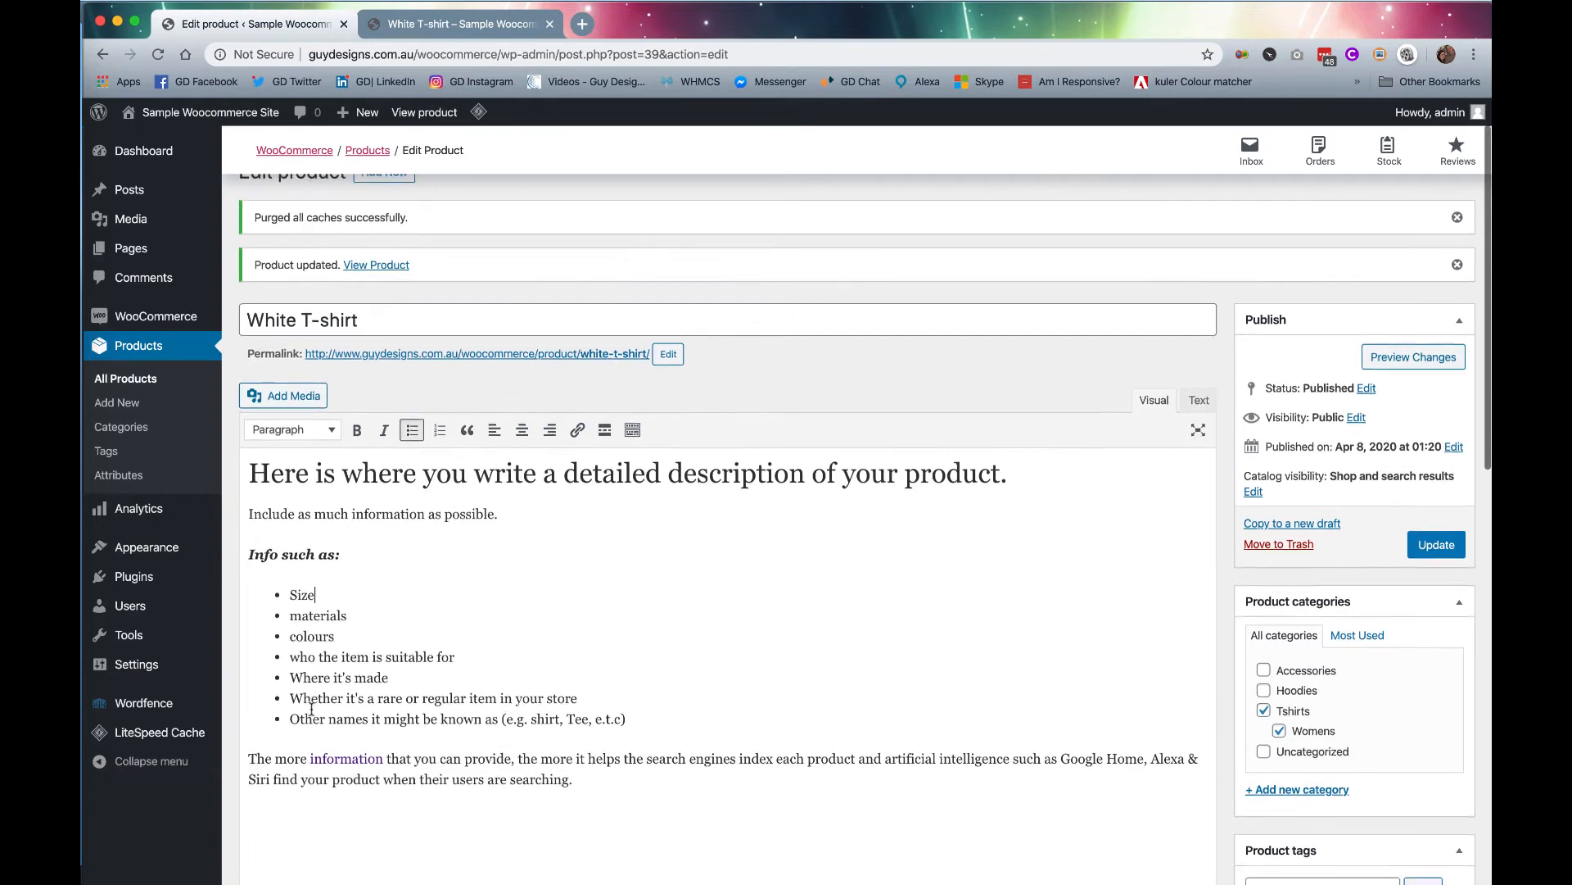
Set the product's regular price to $18.50 in the product data.
scroll(311, 708, "down", 5)
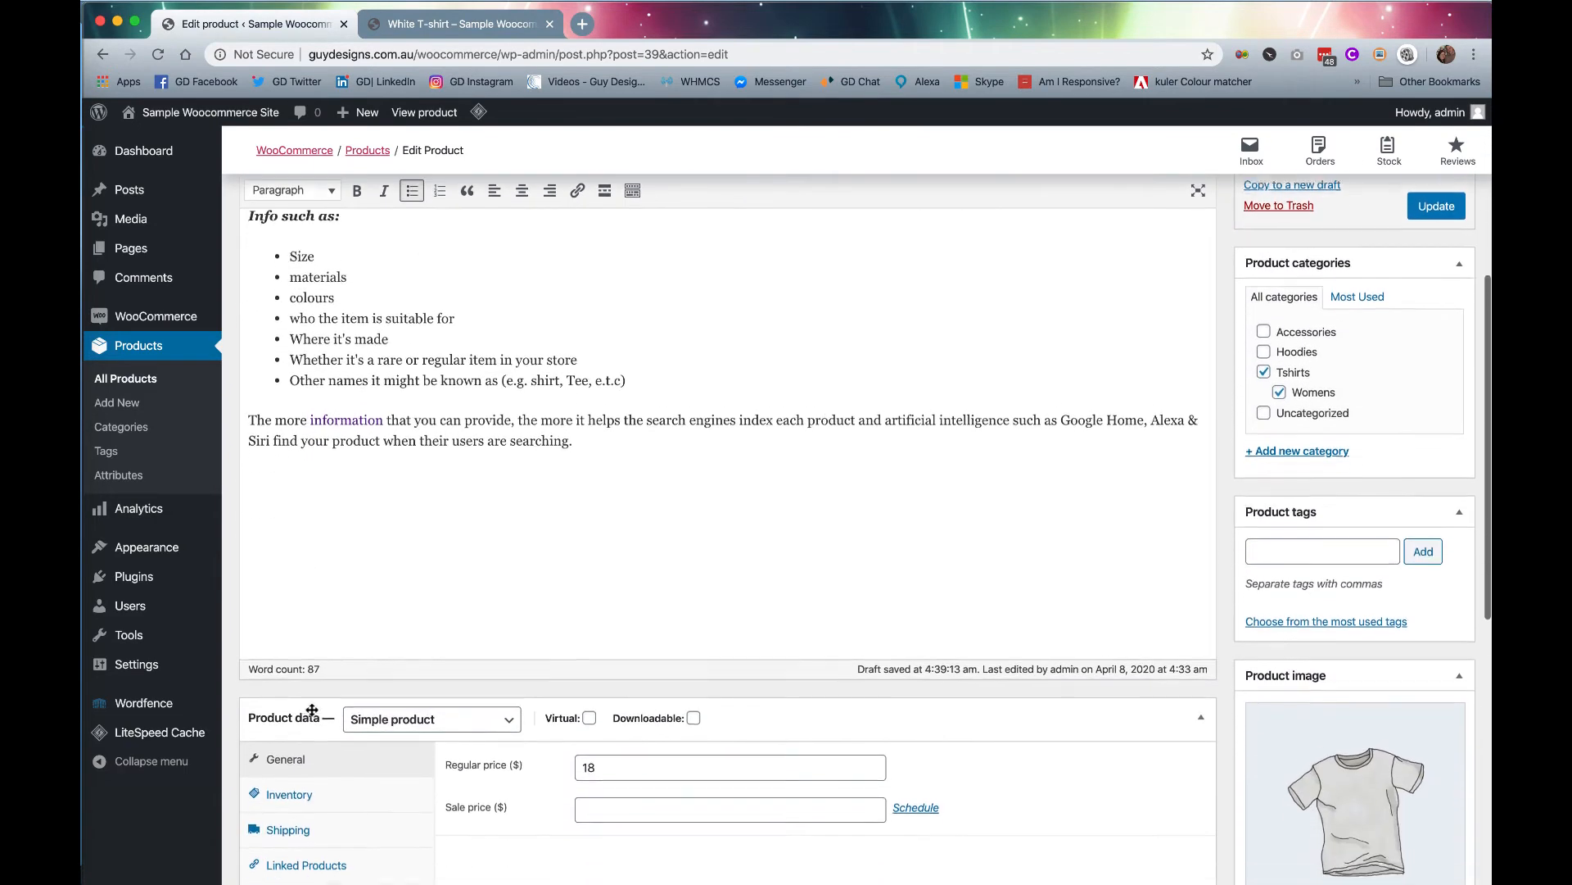
scroll(312, 716, "down", 1)
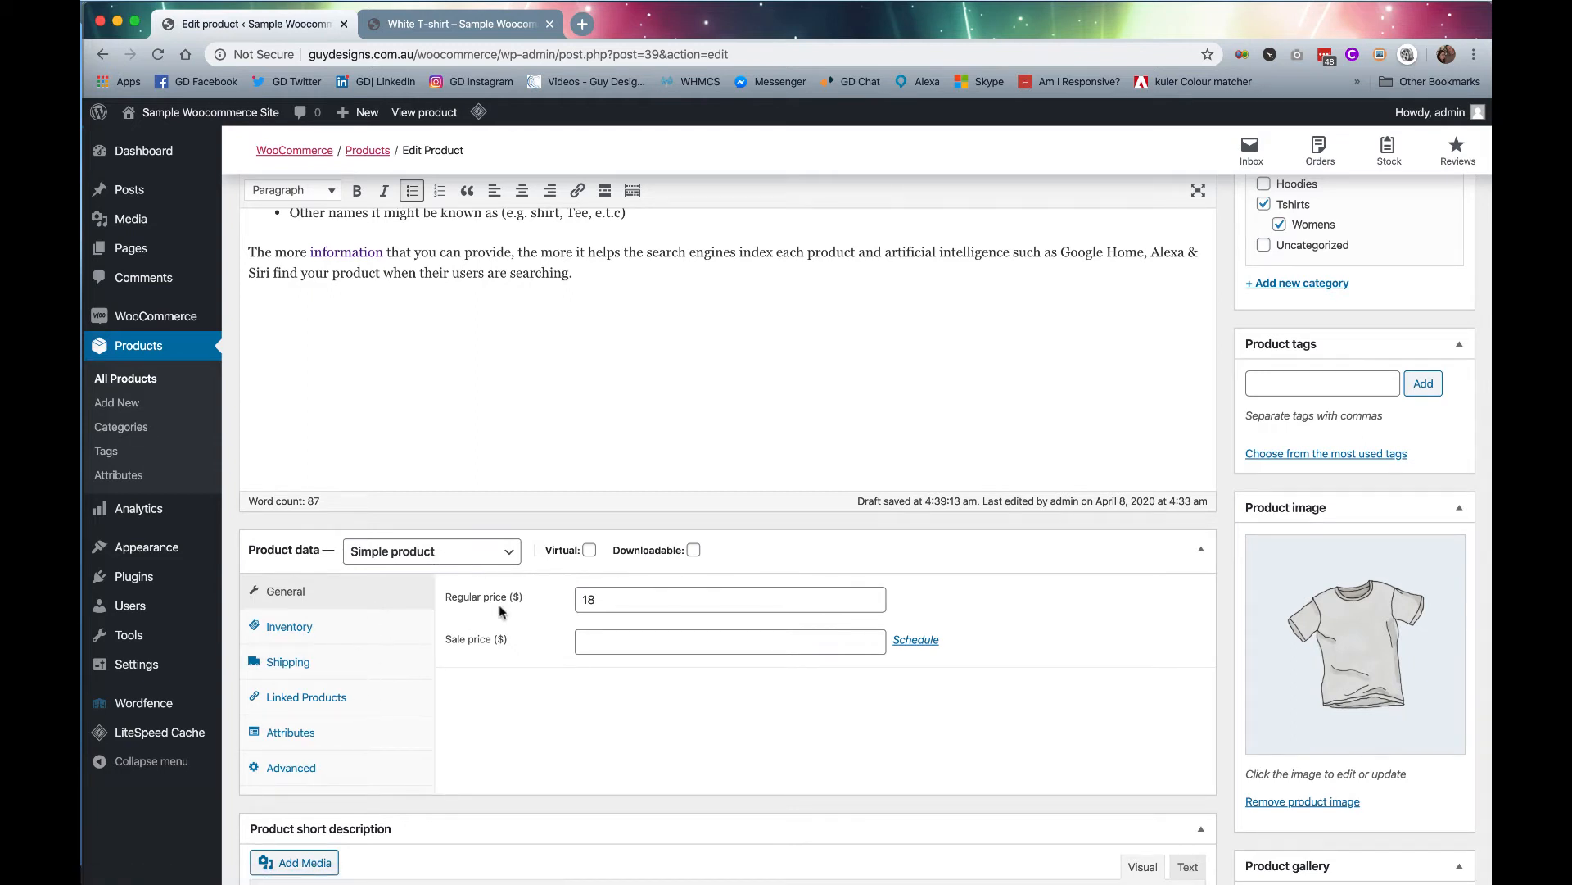
left_click(609, 599)
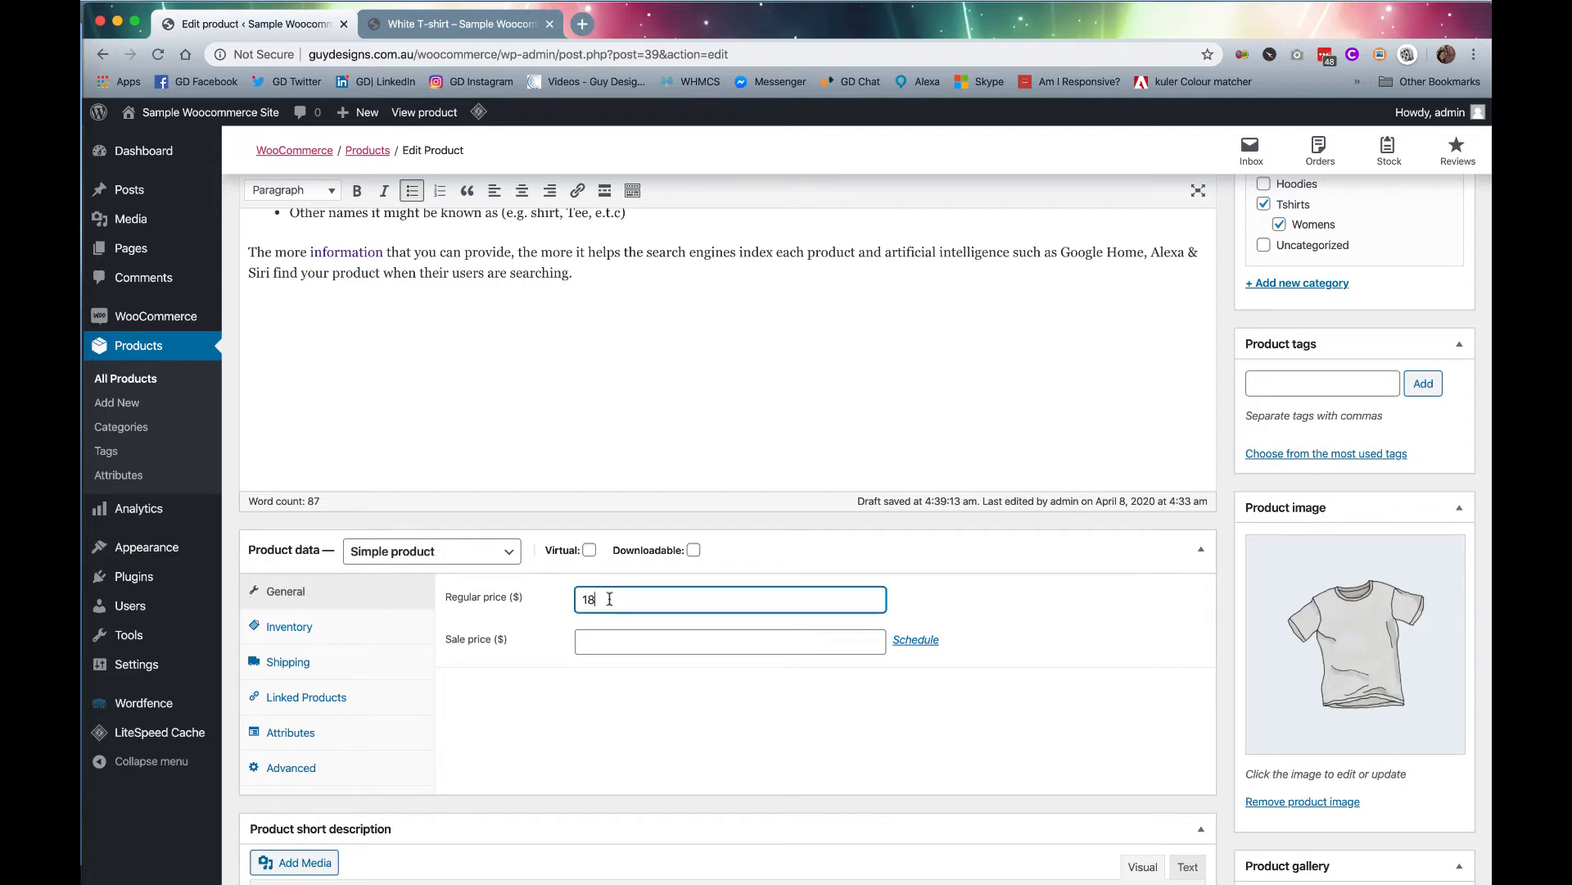
type(".50")
Enable stock management at product level in the inventory settings and set the stock quantity to 50.
left_click(304, 629)
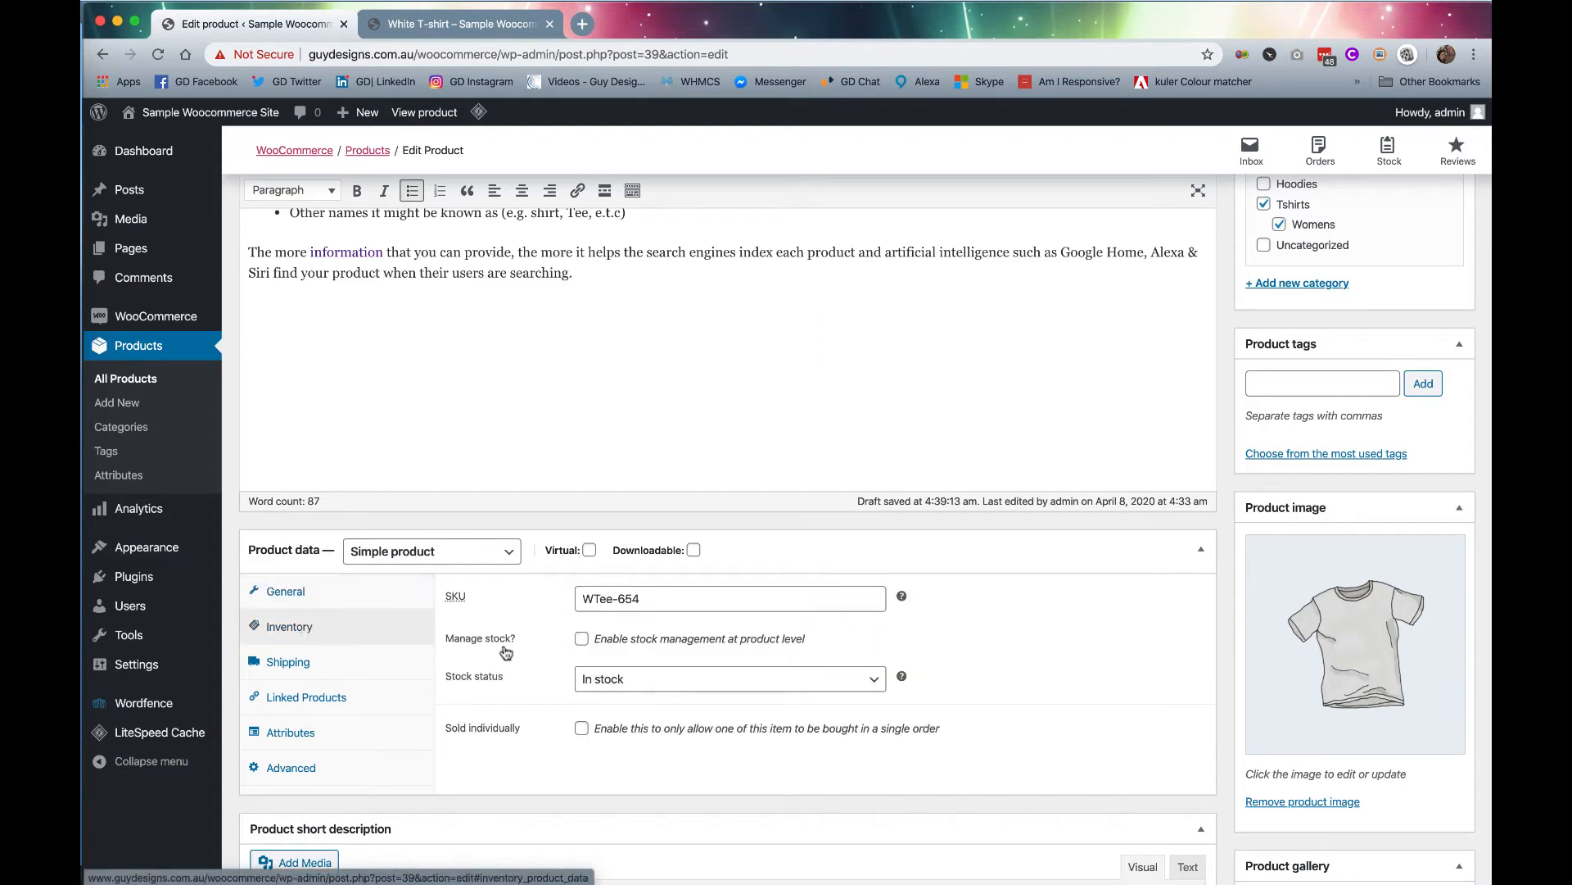
left_click_drag(654, 599, 553, 605)
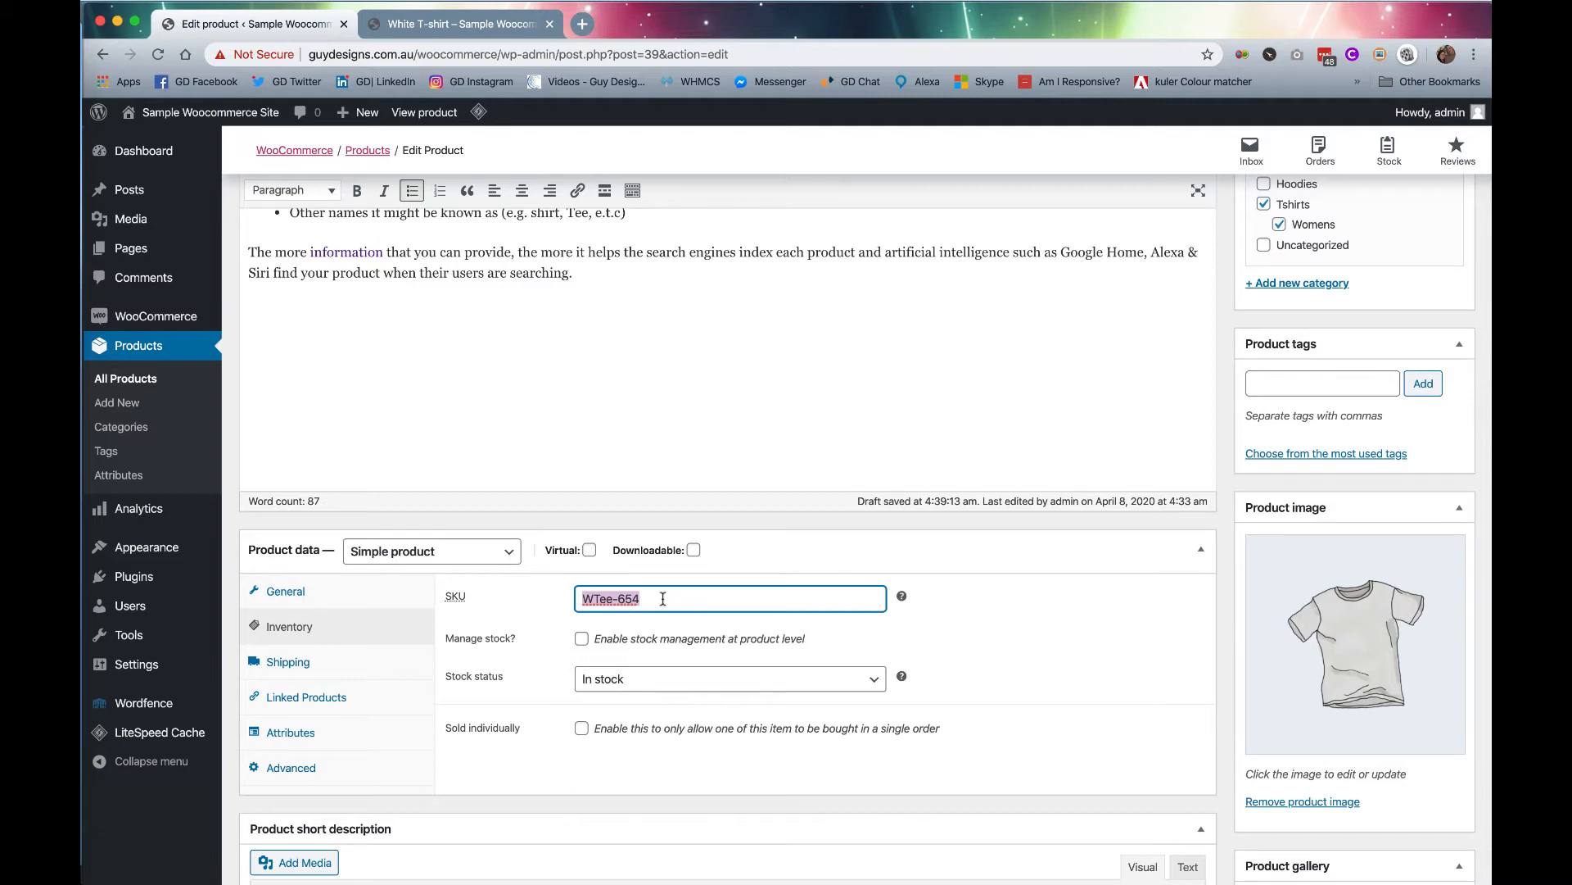
left_click(582, 640)
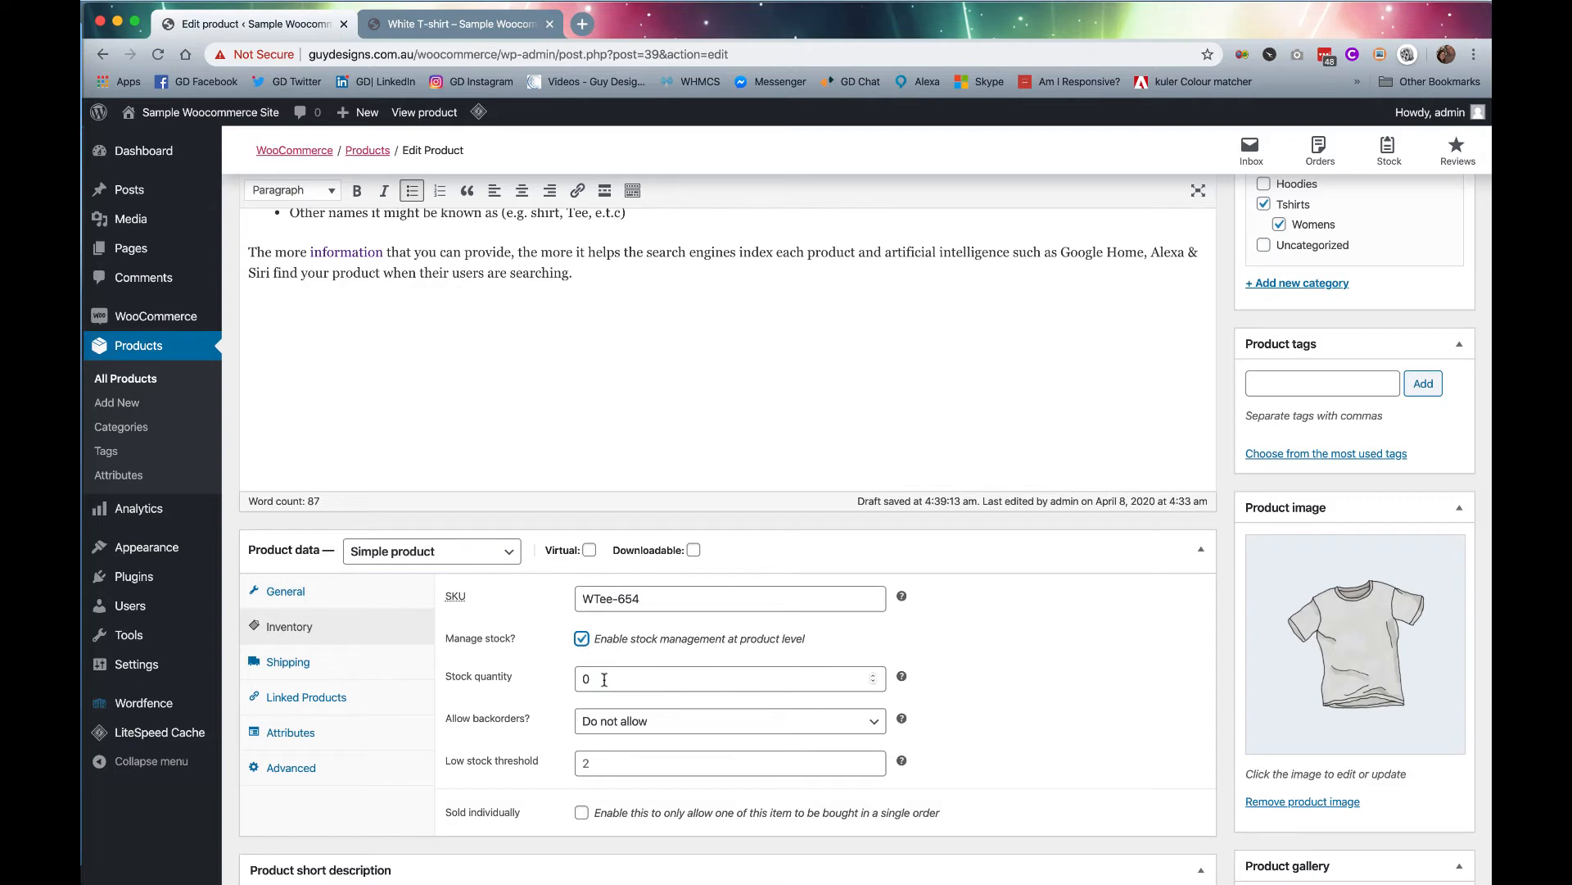
left_click_drag(605, 679, 563, 687)
type("50")
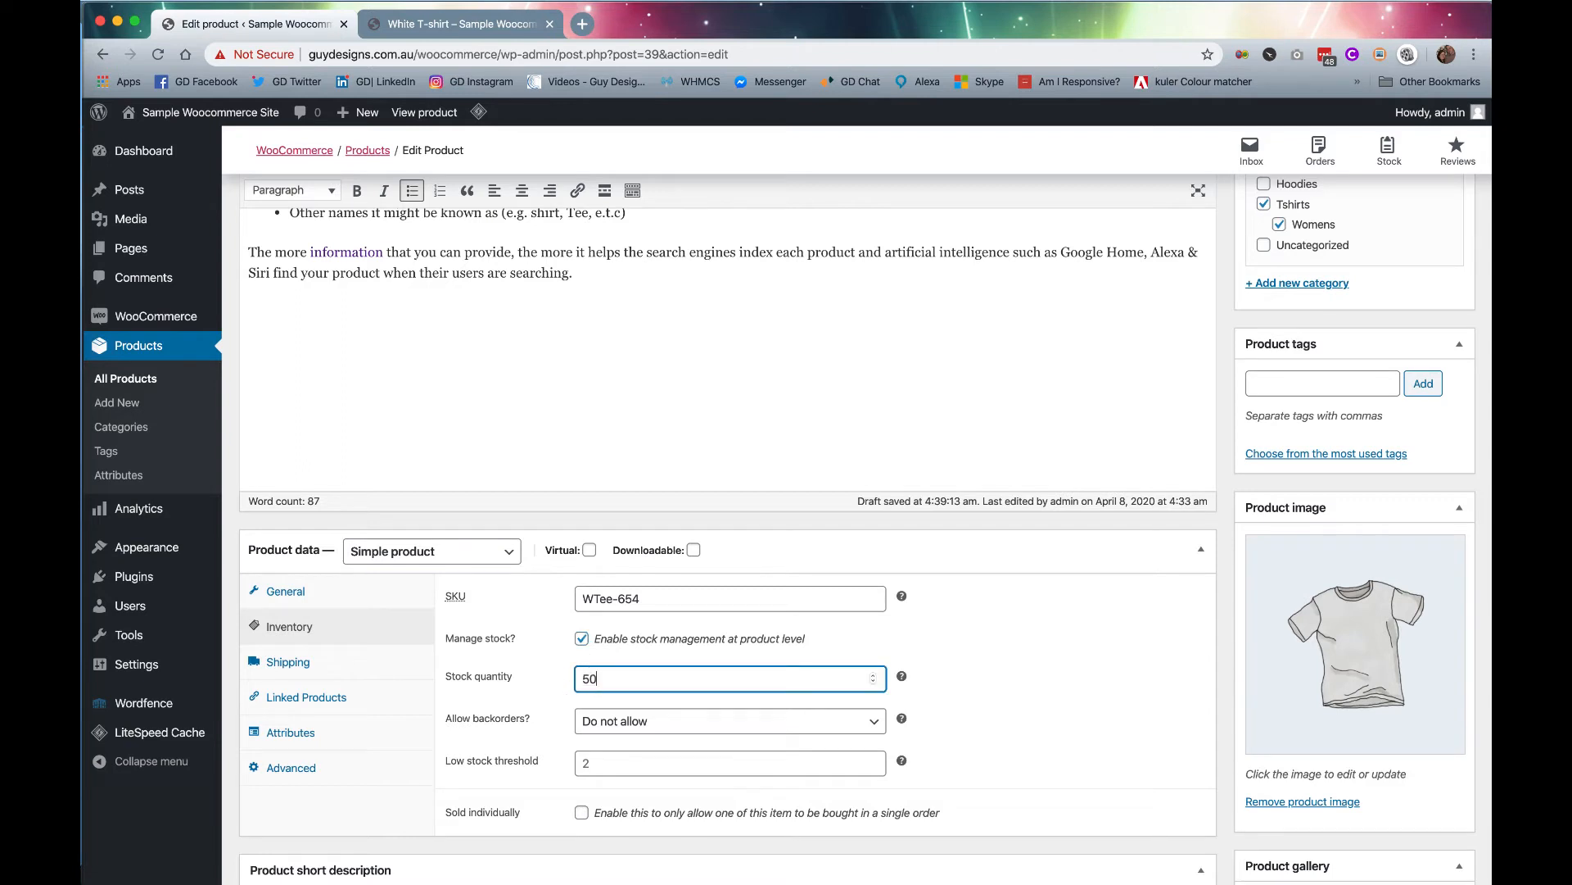
Review the backorder options, keep Do not allow, and set the low stock threshold to 5.
left_click(661, 722)
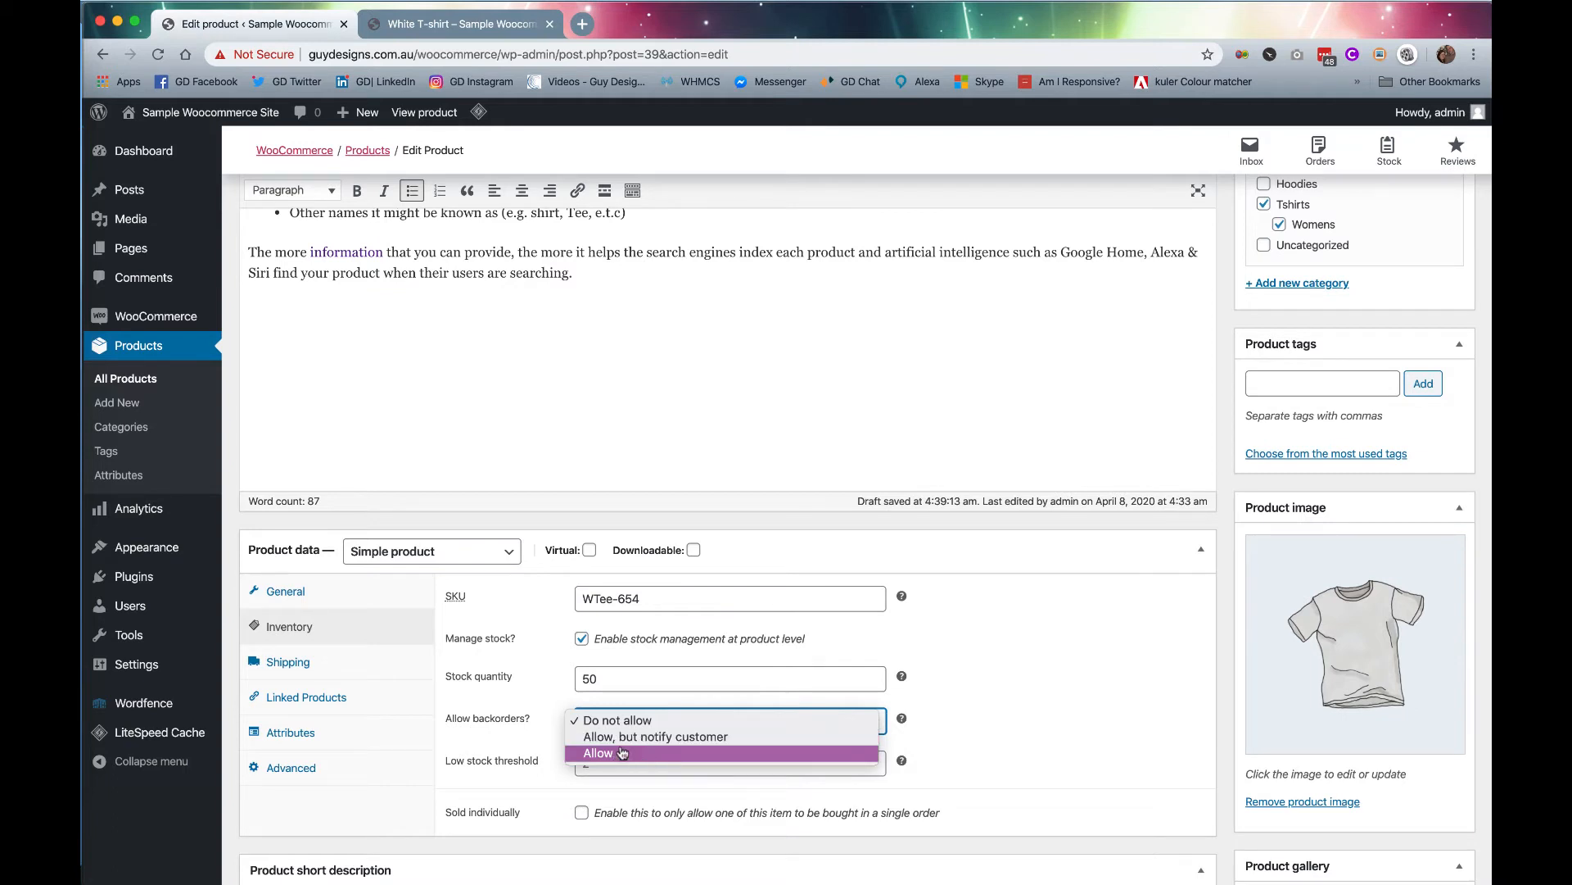
left_click(550, 702)
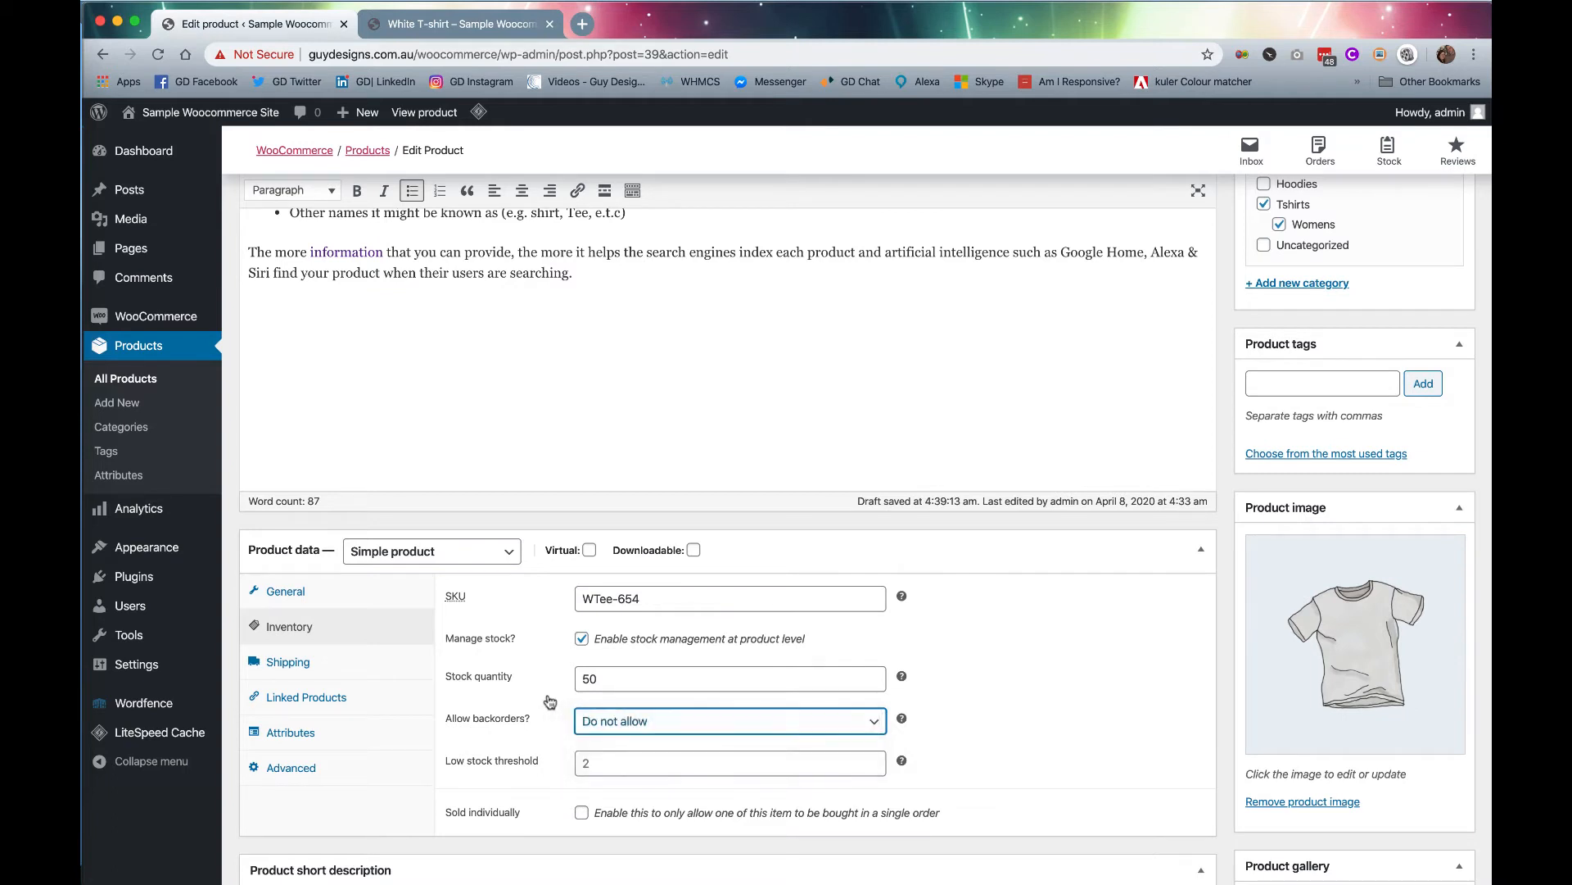
left_click(604, 762)
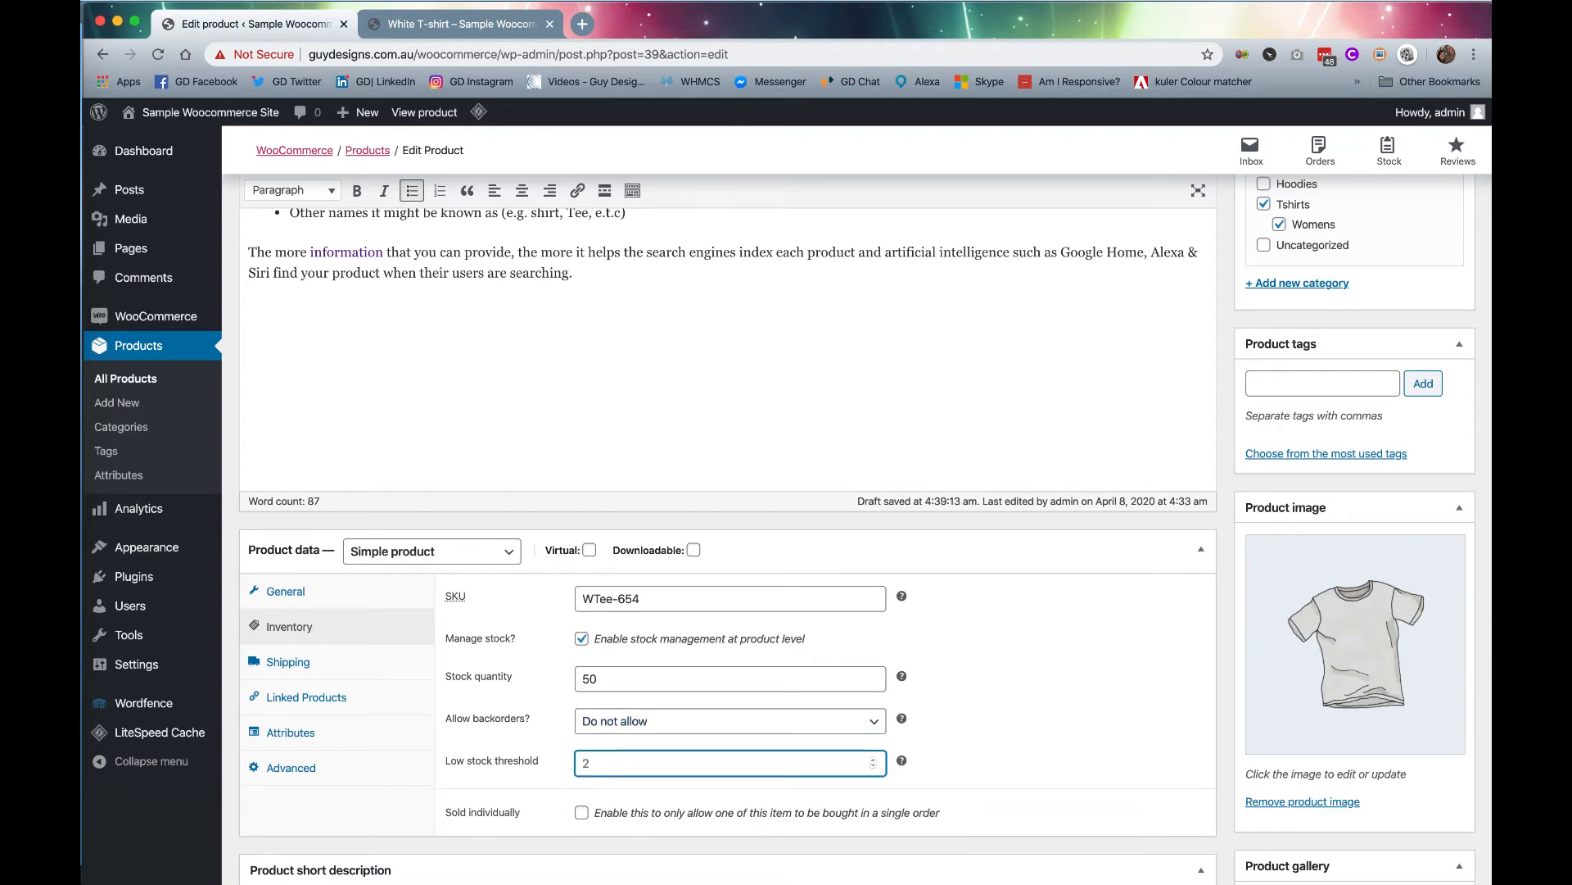
type("5")
scroll(640, 559, "down", 2)
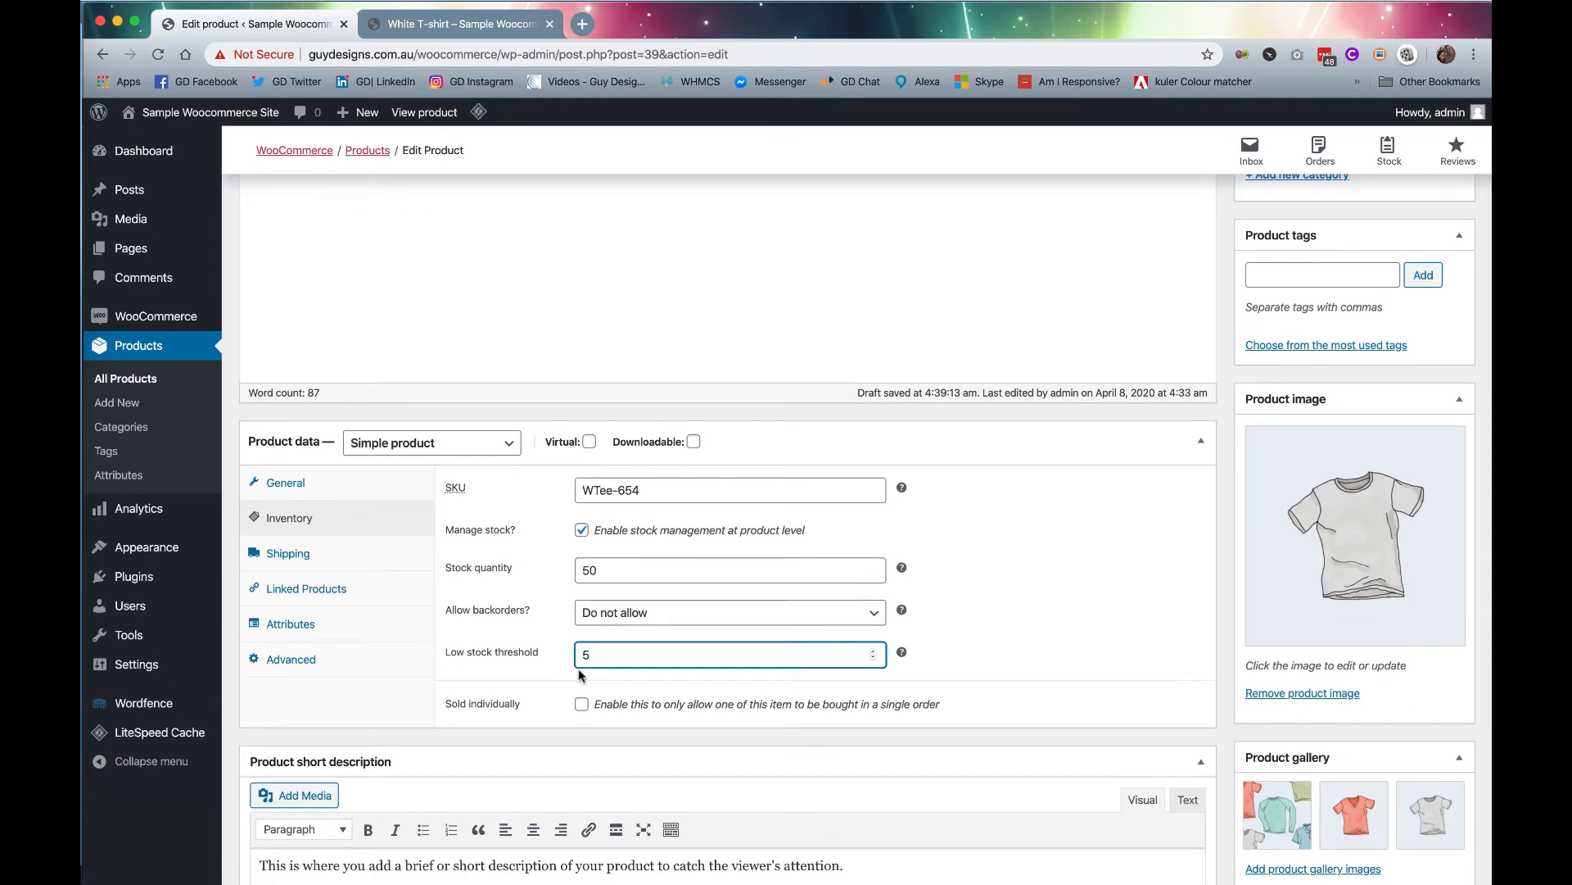
Turn off product-level stock management and review the stock status options, keeping In stock.
left_click(582, 530)
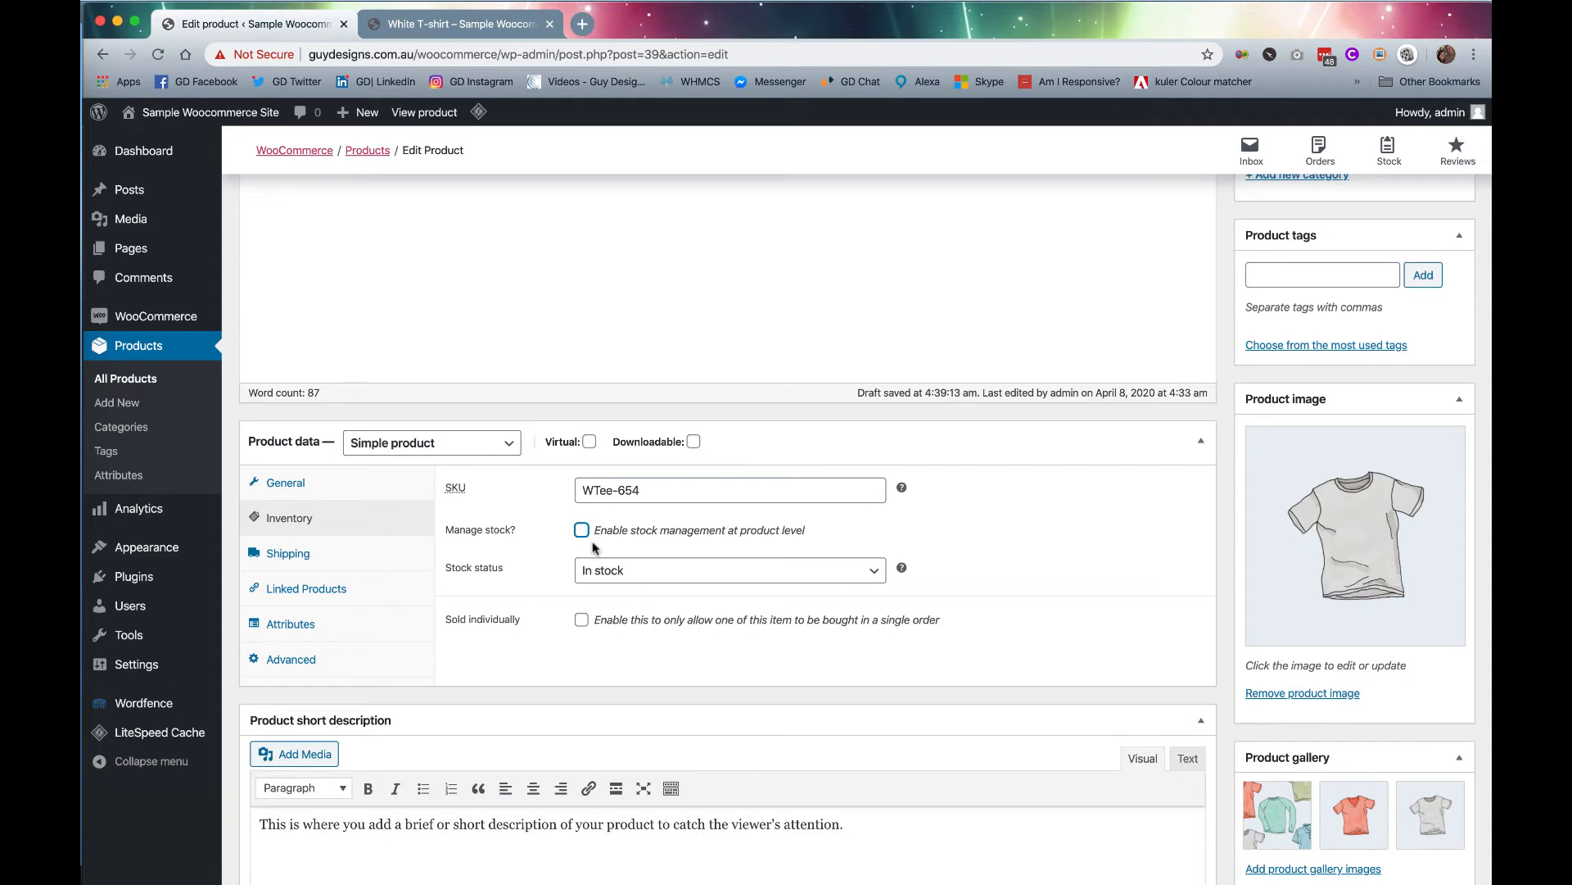
left_click(617, 571)
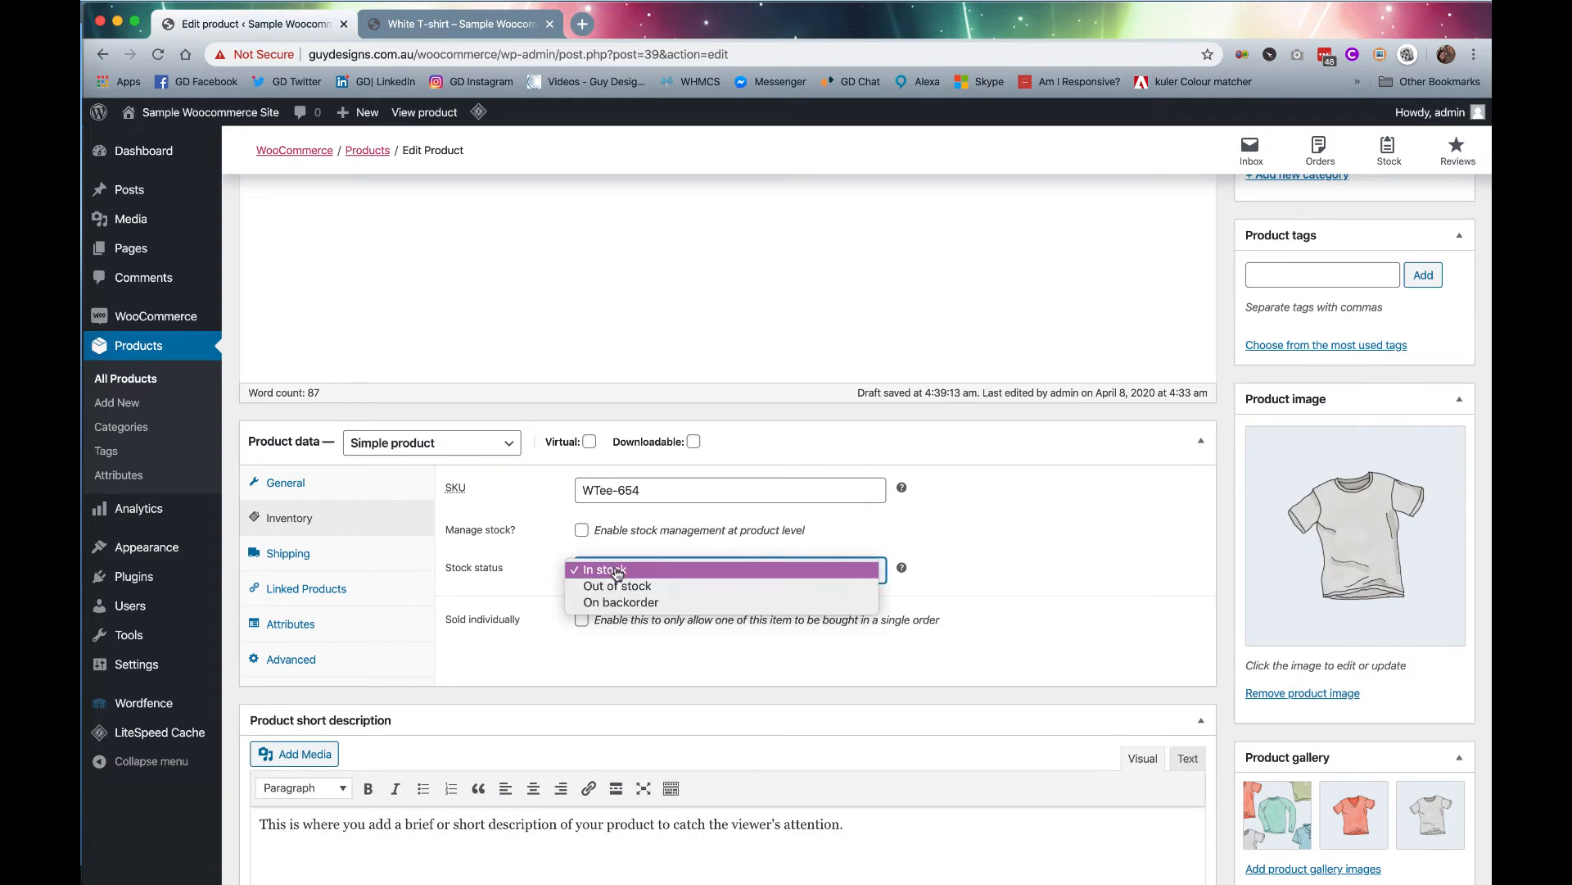
left_click(533, 598)
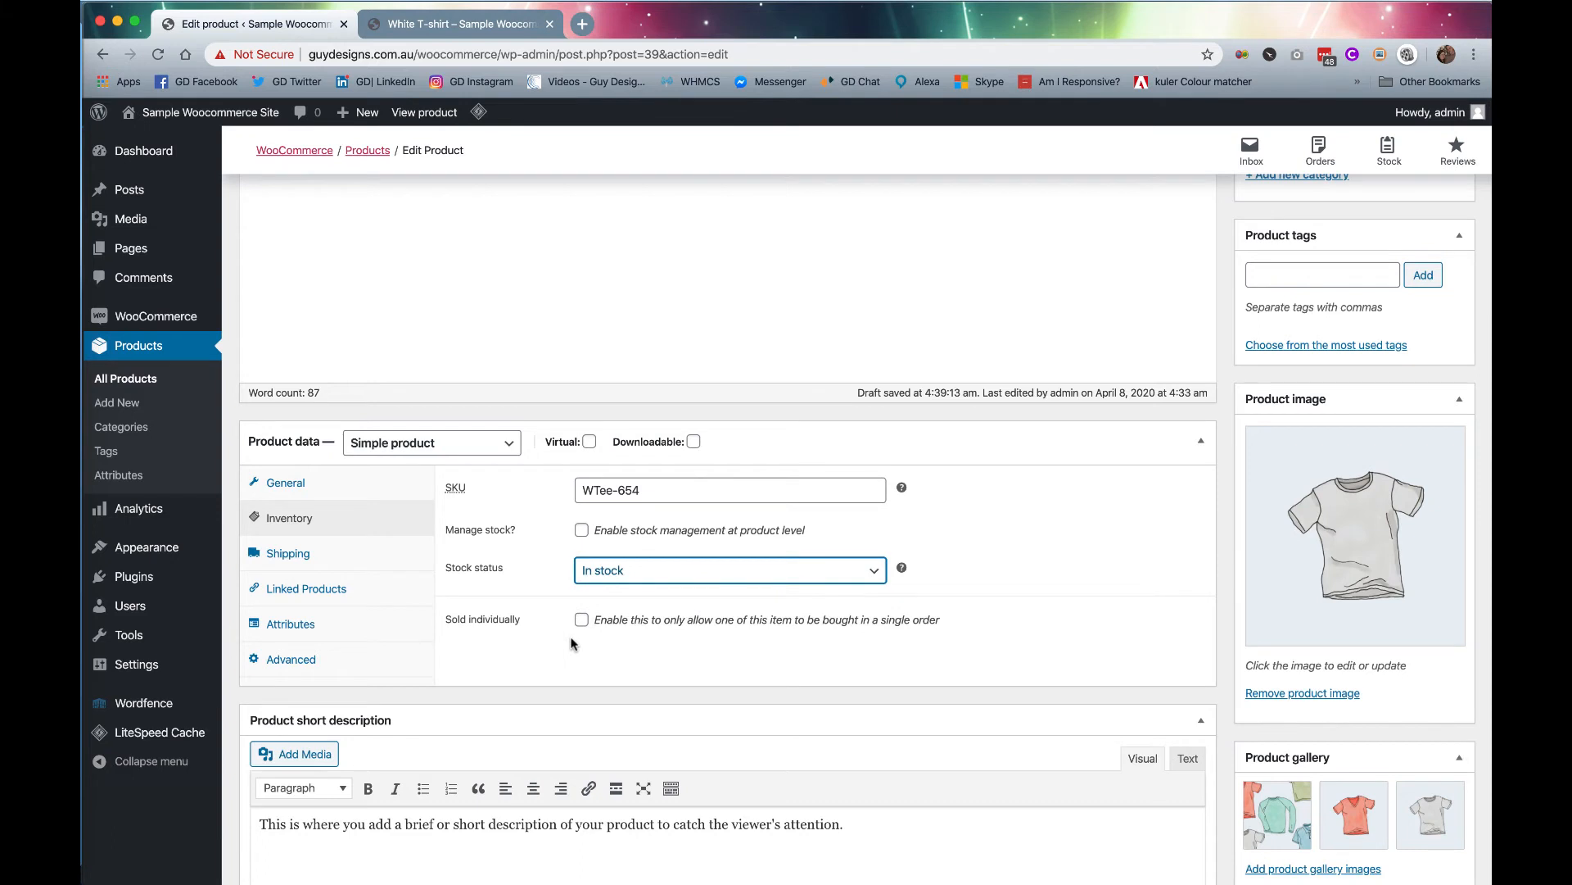
Review the product's shipping, linked products and attributes settings.
left_click(382, 560)
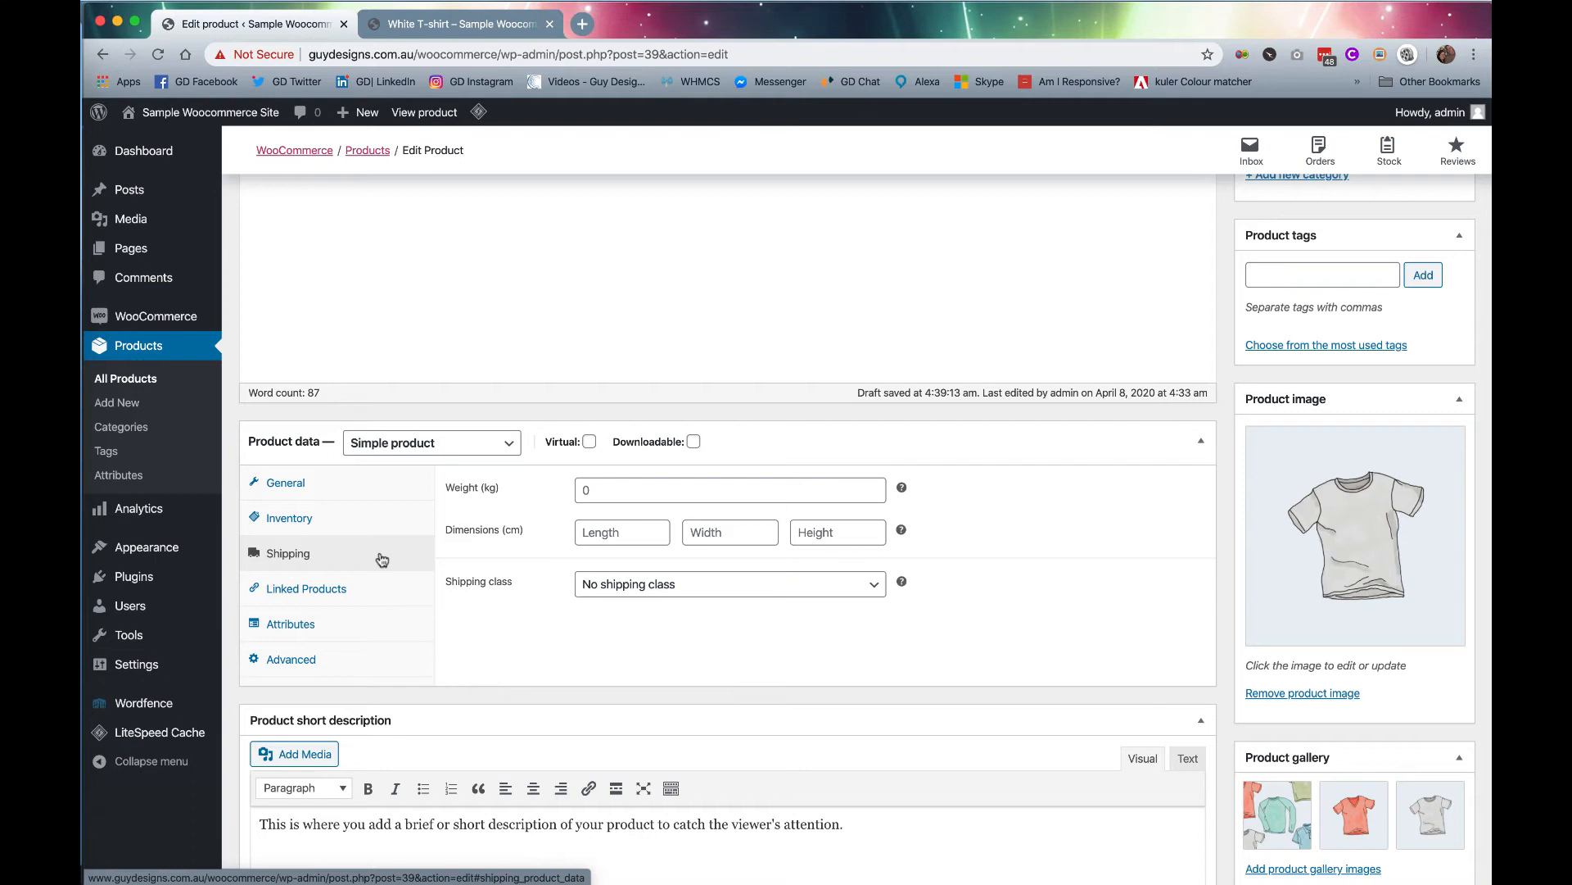
left_click(346, 597)
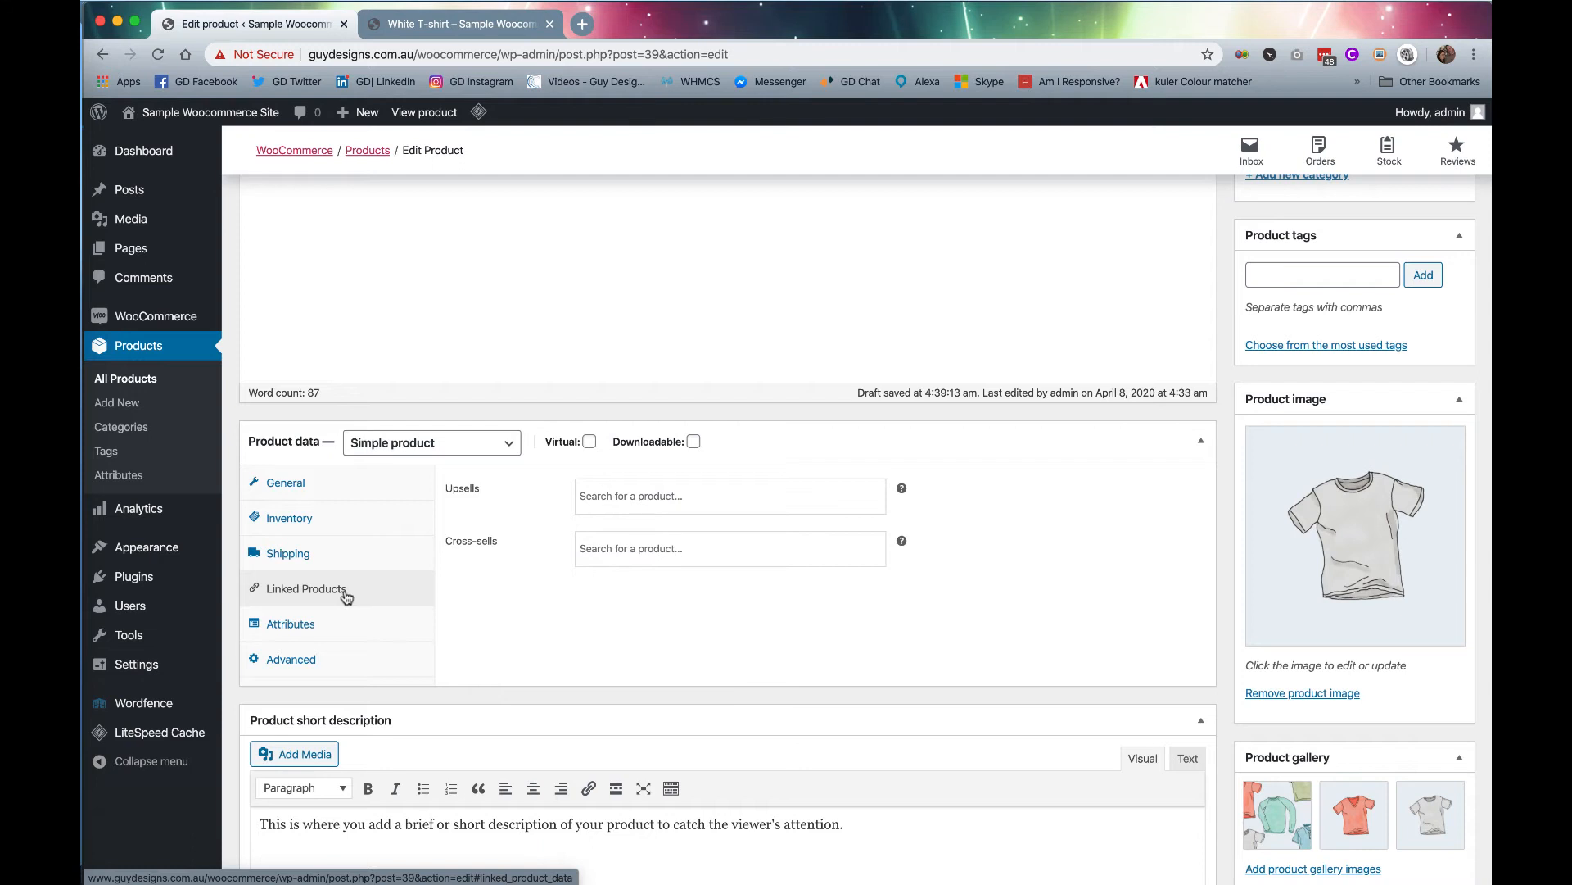
left_click(318, 629)
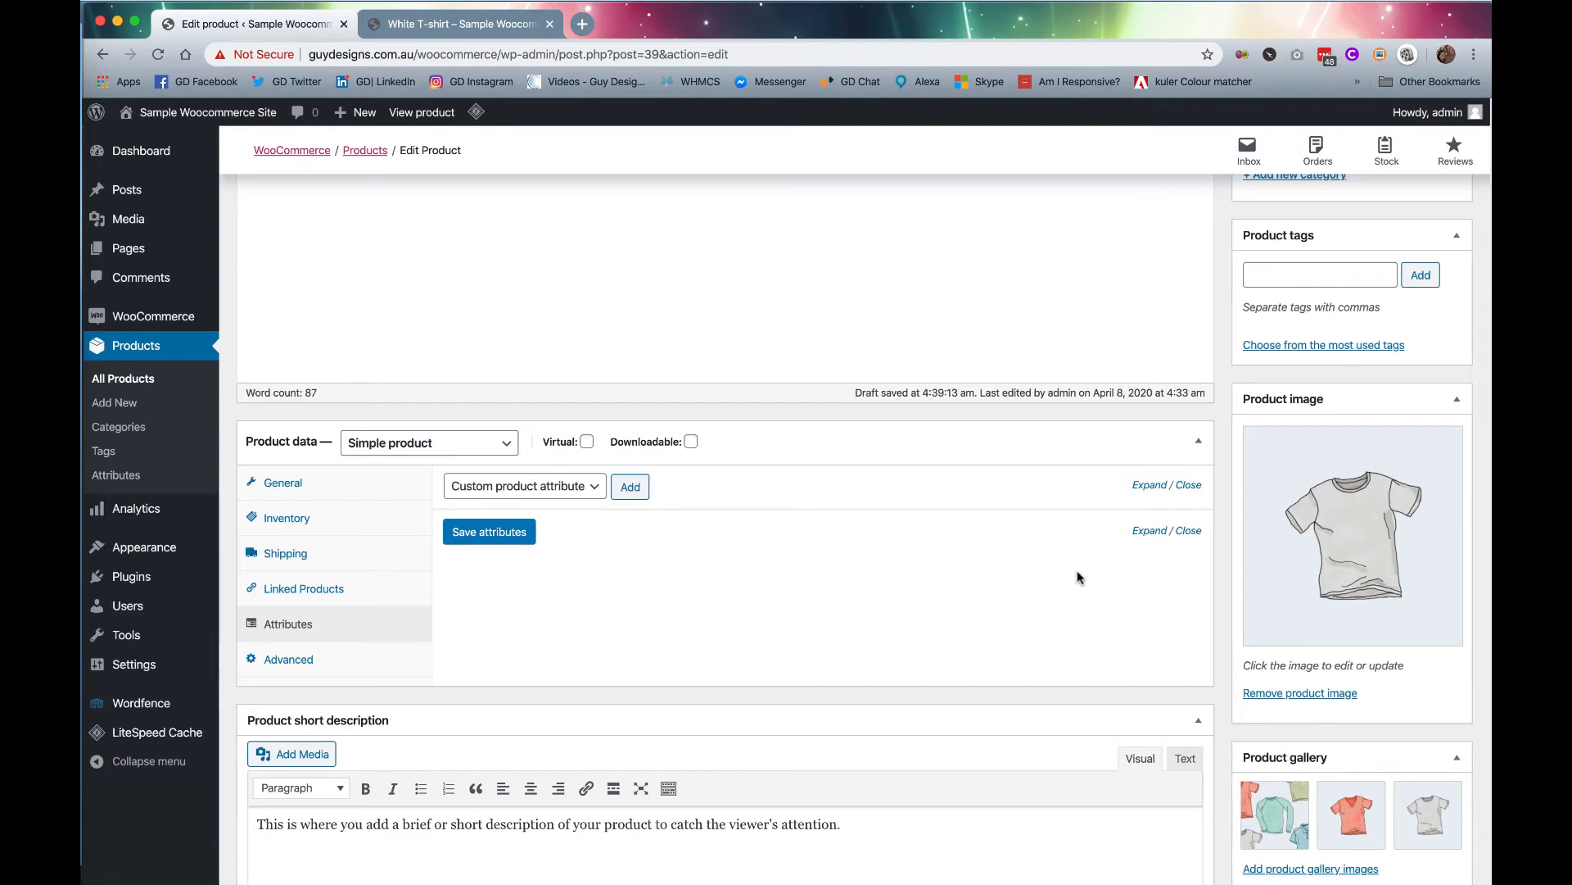
Examine where the main product image appears on the product preview page and on the shop's homepage, opened in a new tab.
scroll(1078, 577, "down", 1)
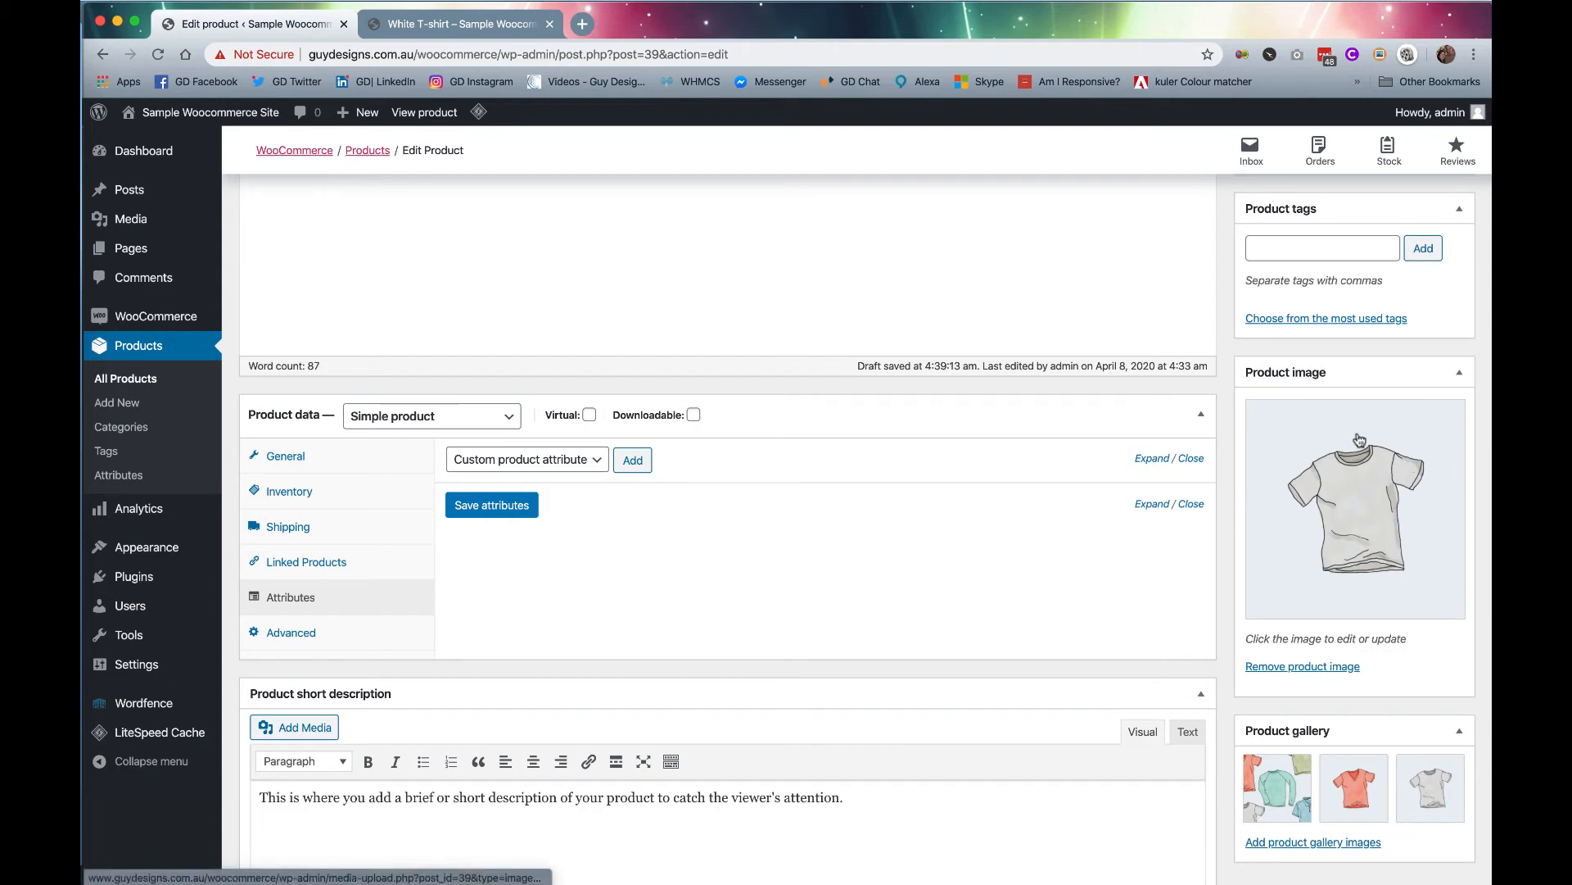
left_click(459, 24)
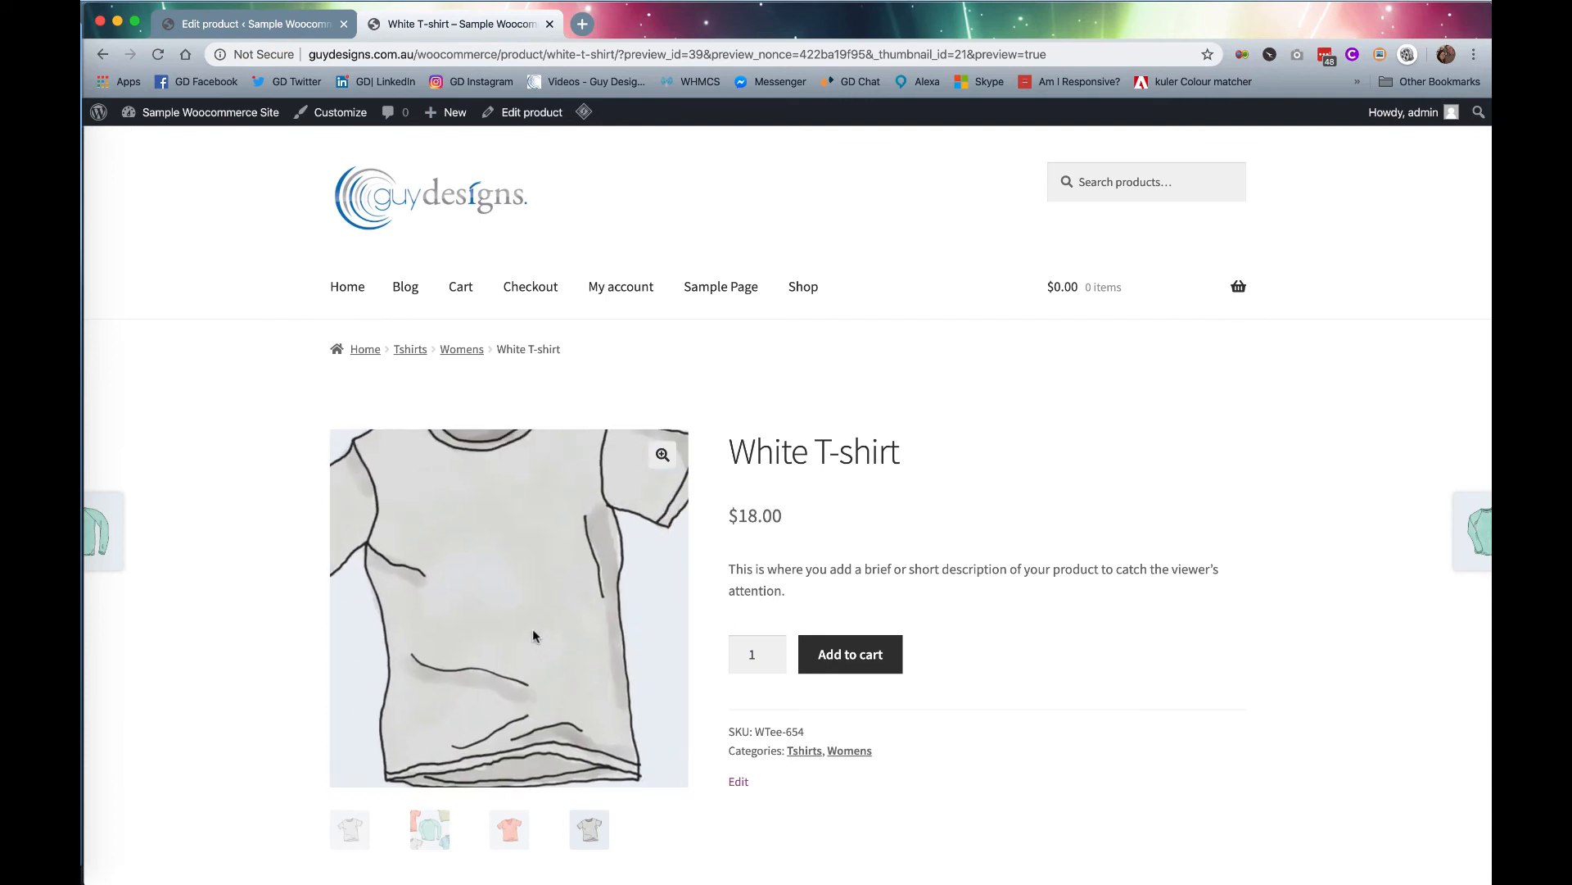
right_click(348, 293)
left_click(377, 299)
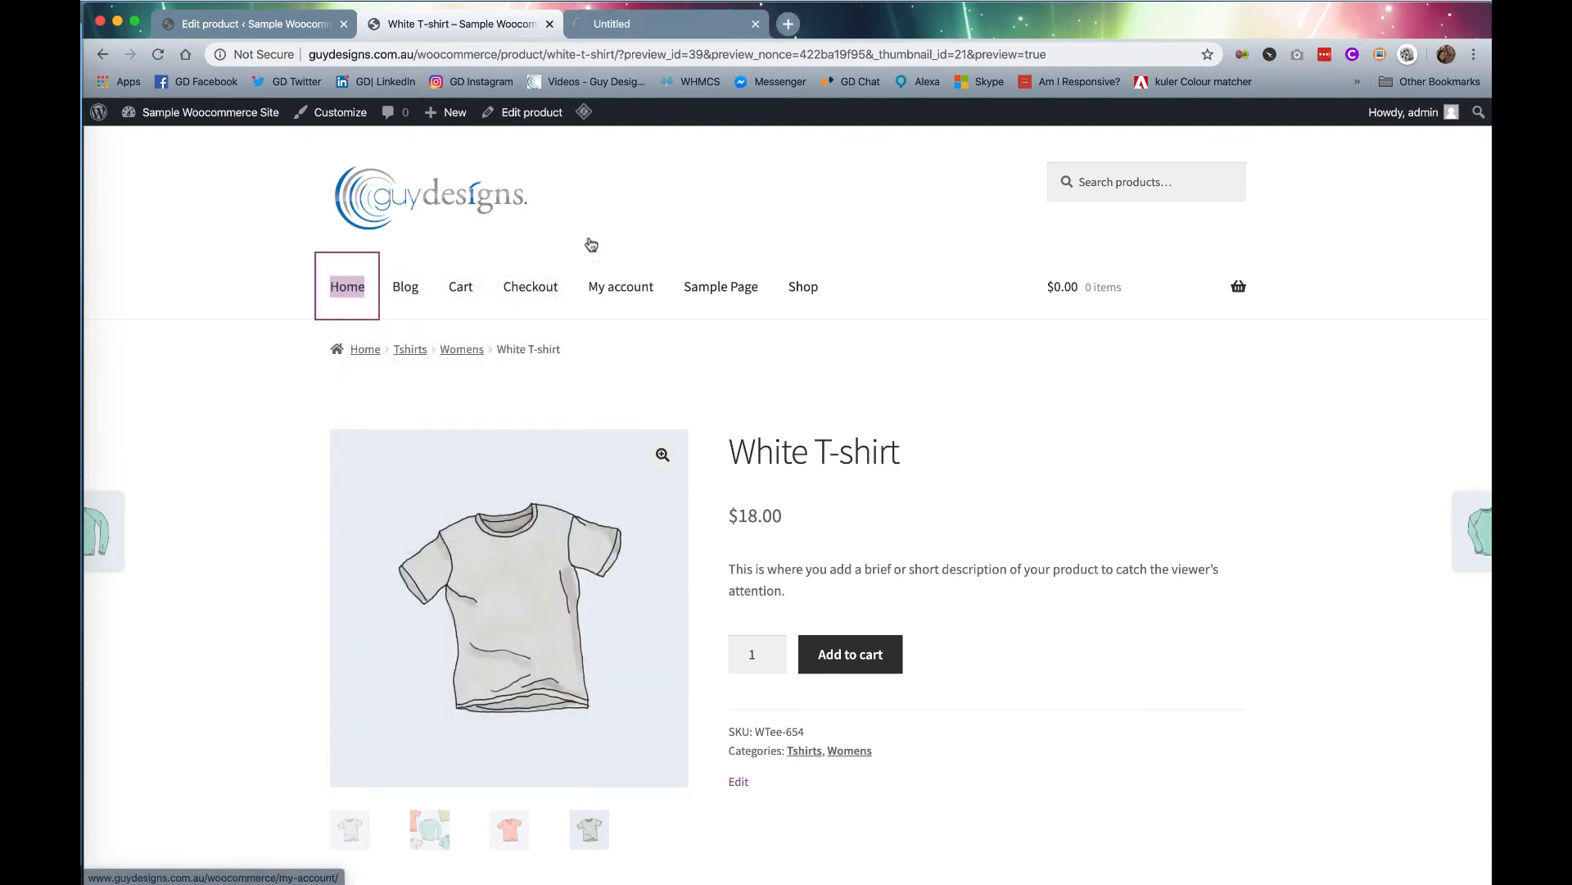
key("ctrl+Tab")
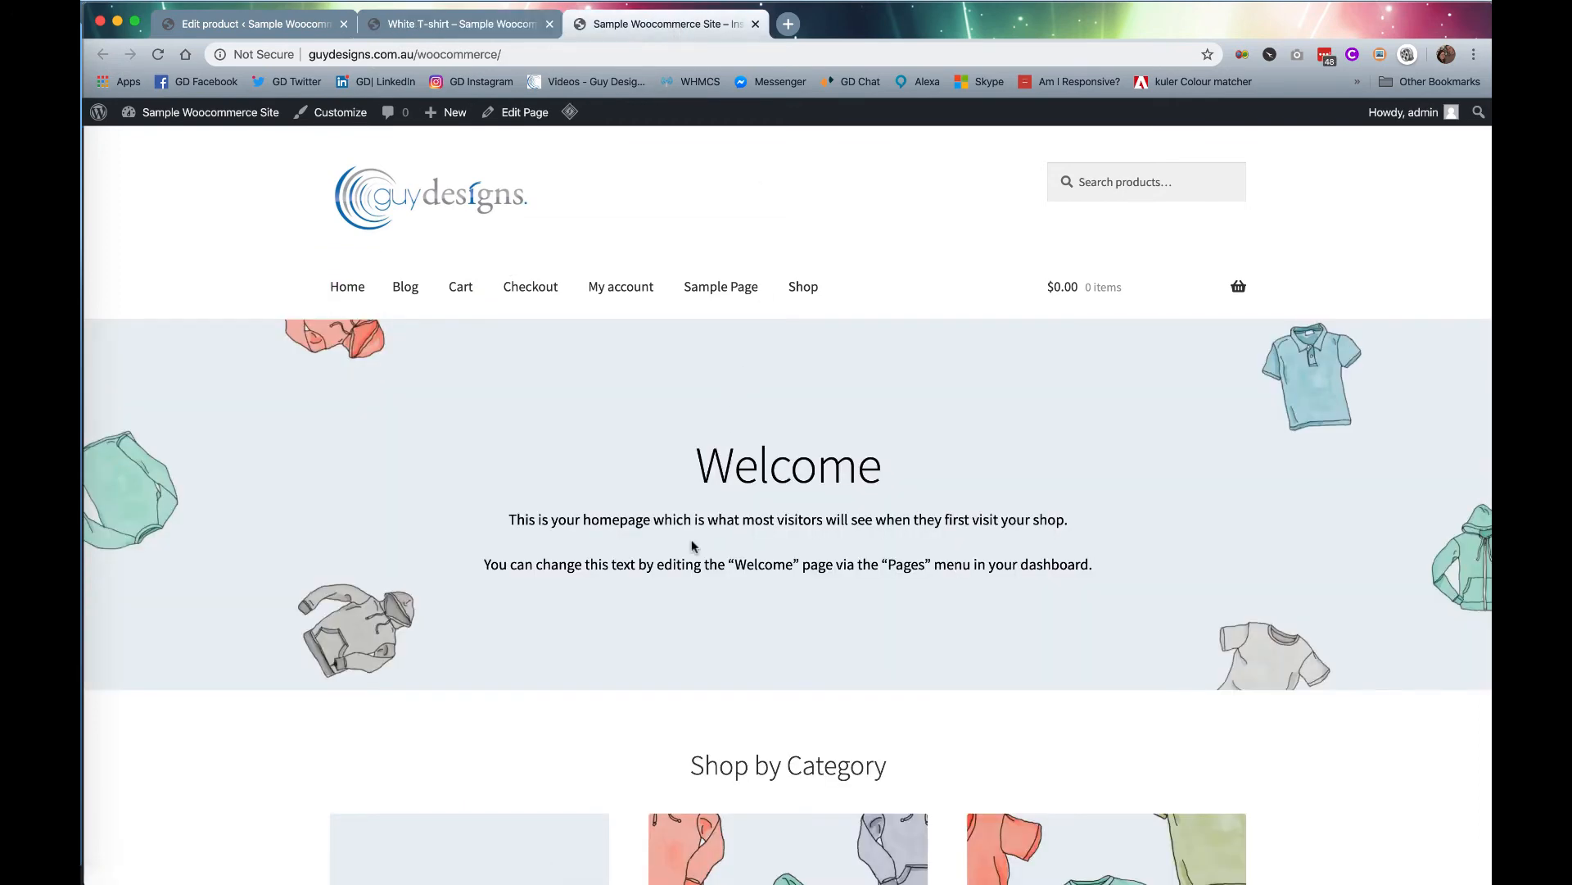
scroll(691, 539, "down", 15)
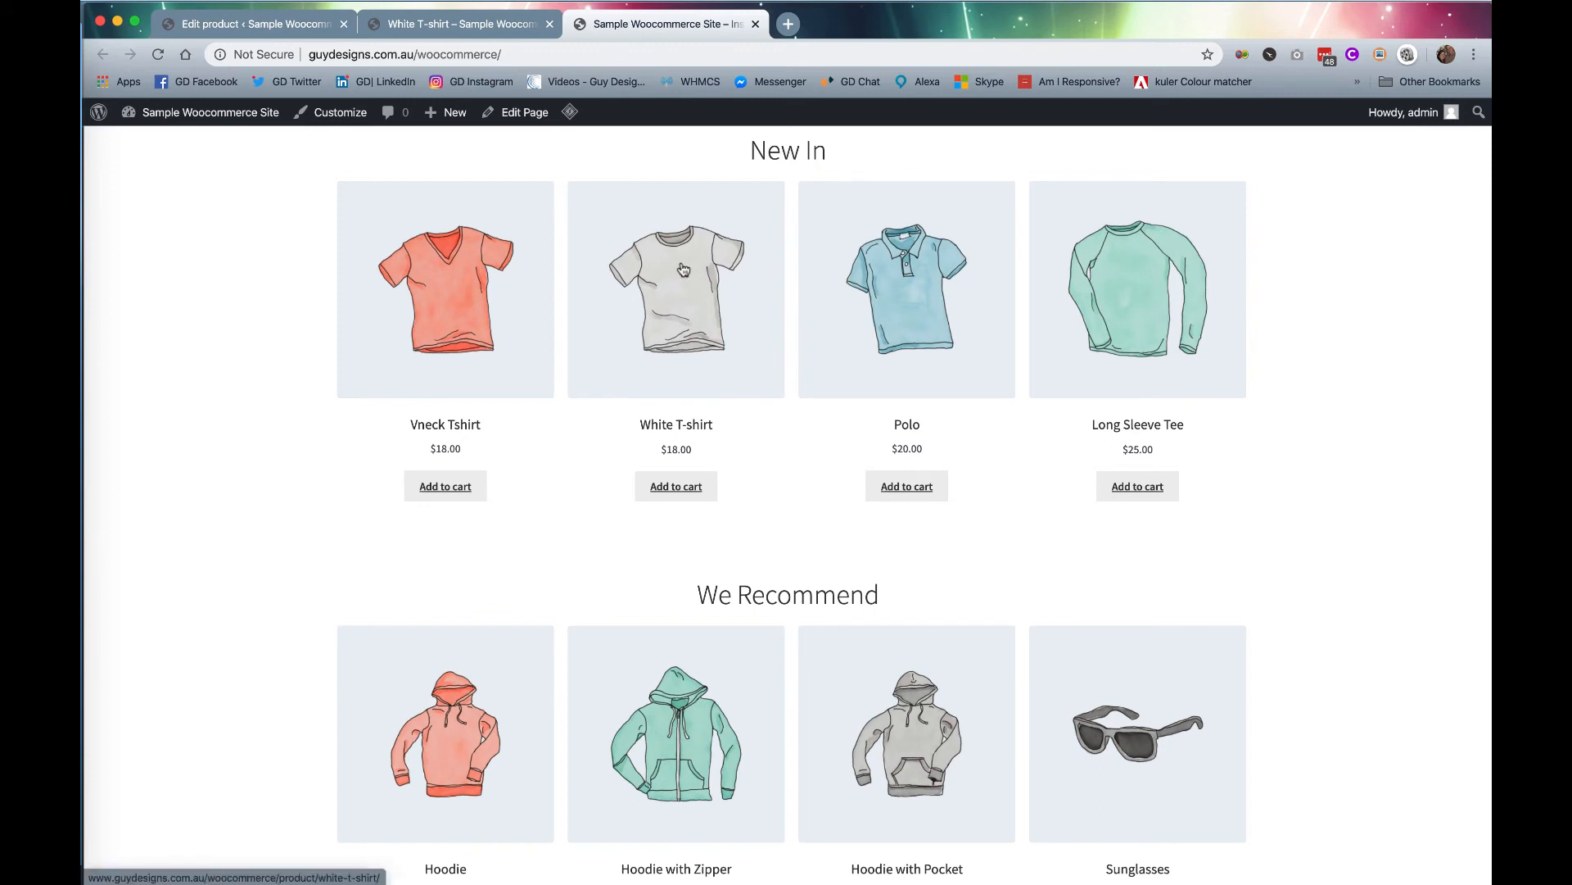
Return to the product editor and add the Polo, White Tshirt and T-shirts images from the media library to the product gallery.
left_click(292, 27)
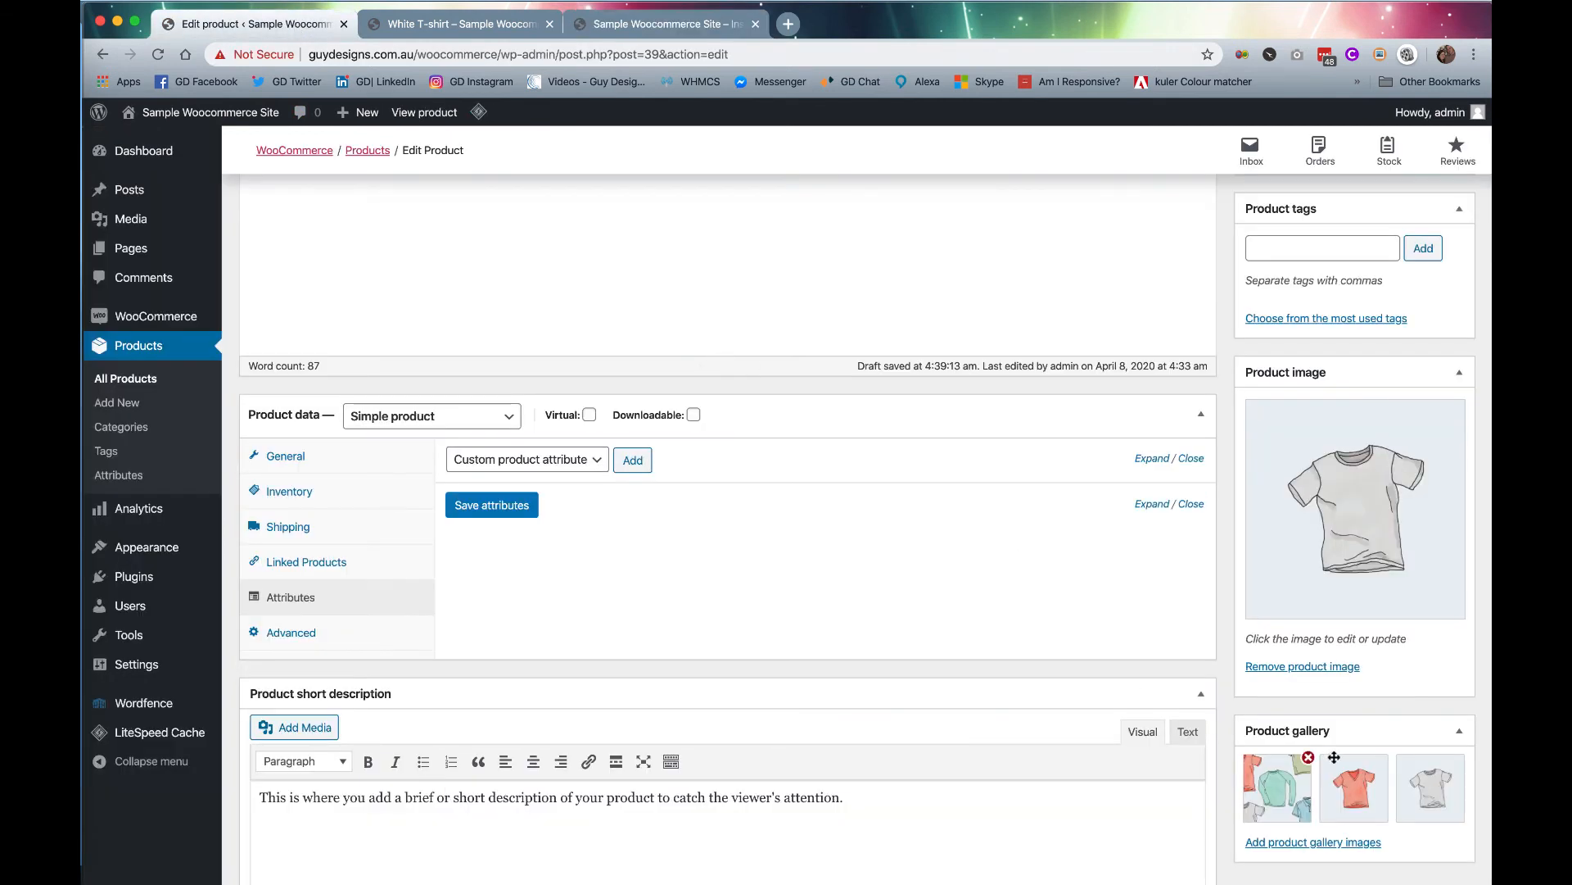
mouse_move(1335, 796)
left_click(1321, 844)
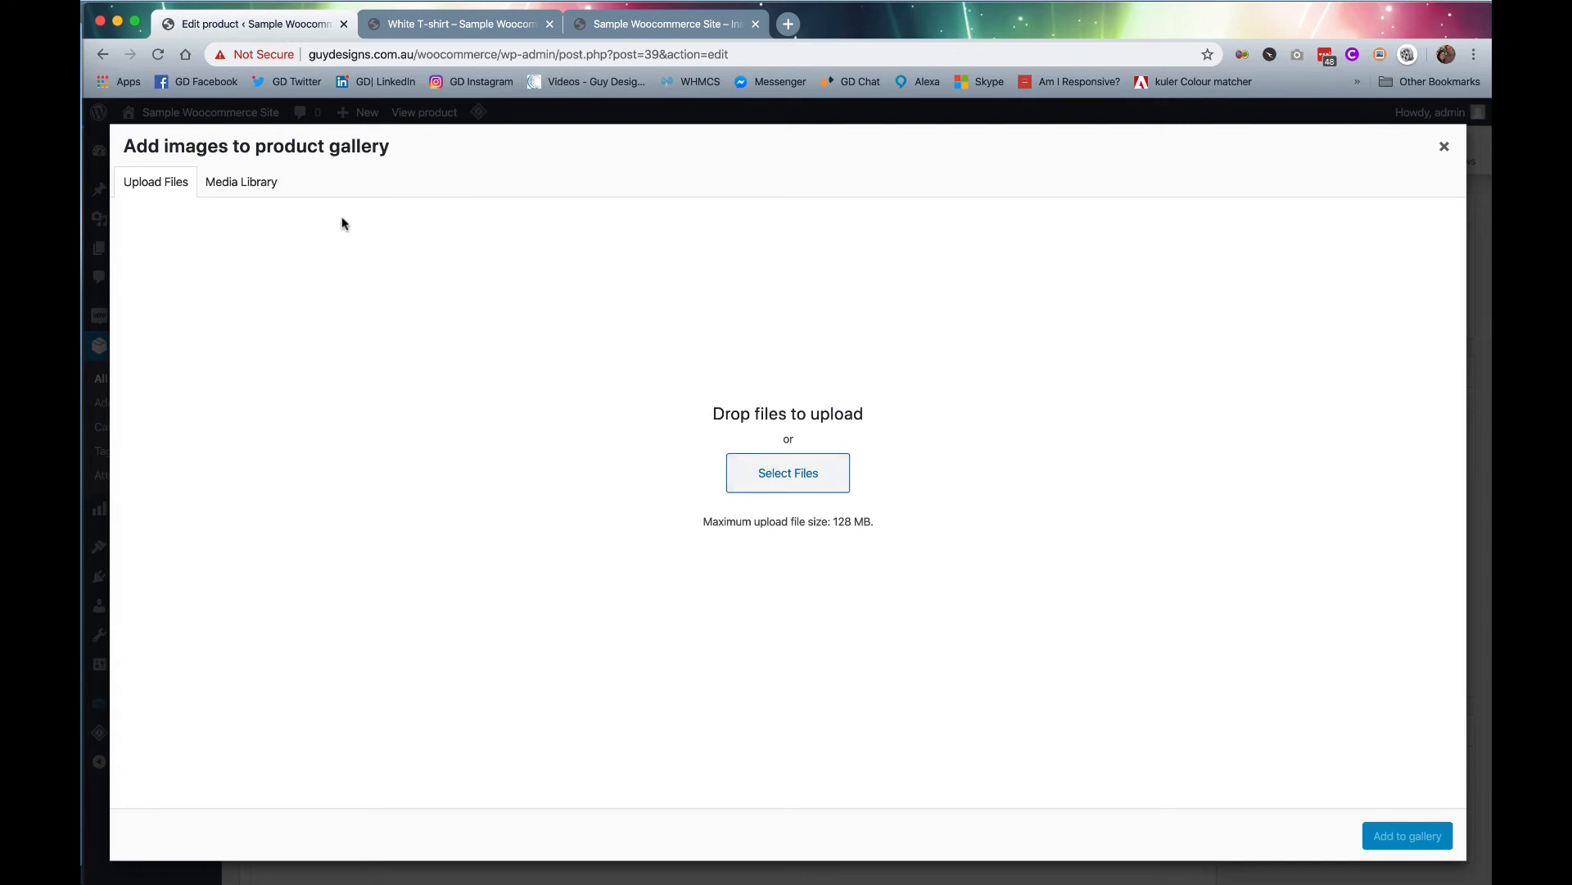
left_click(259, 182)
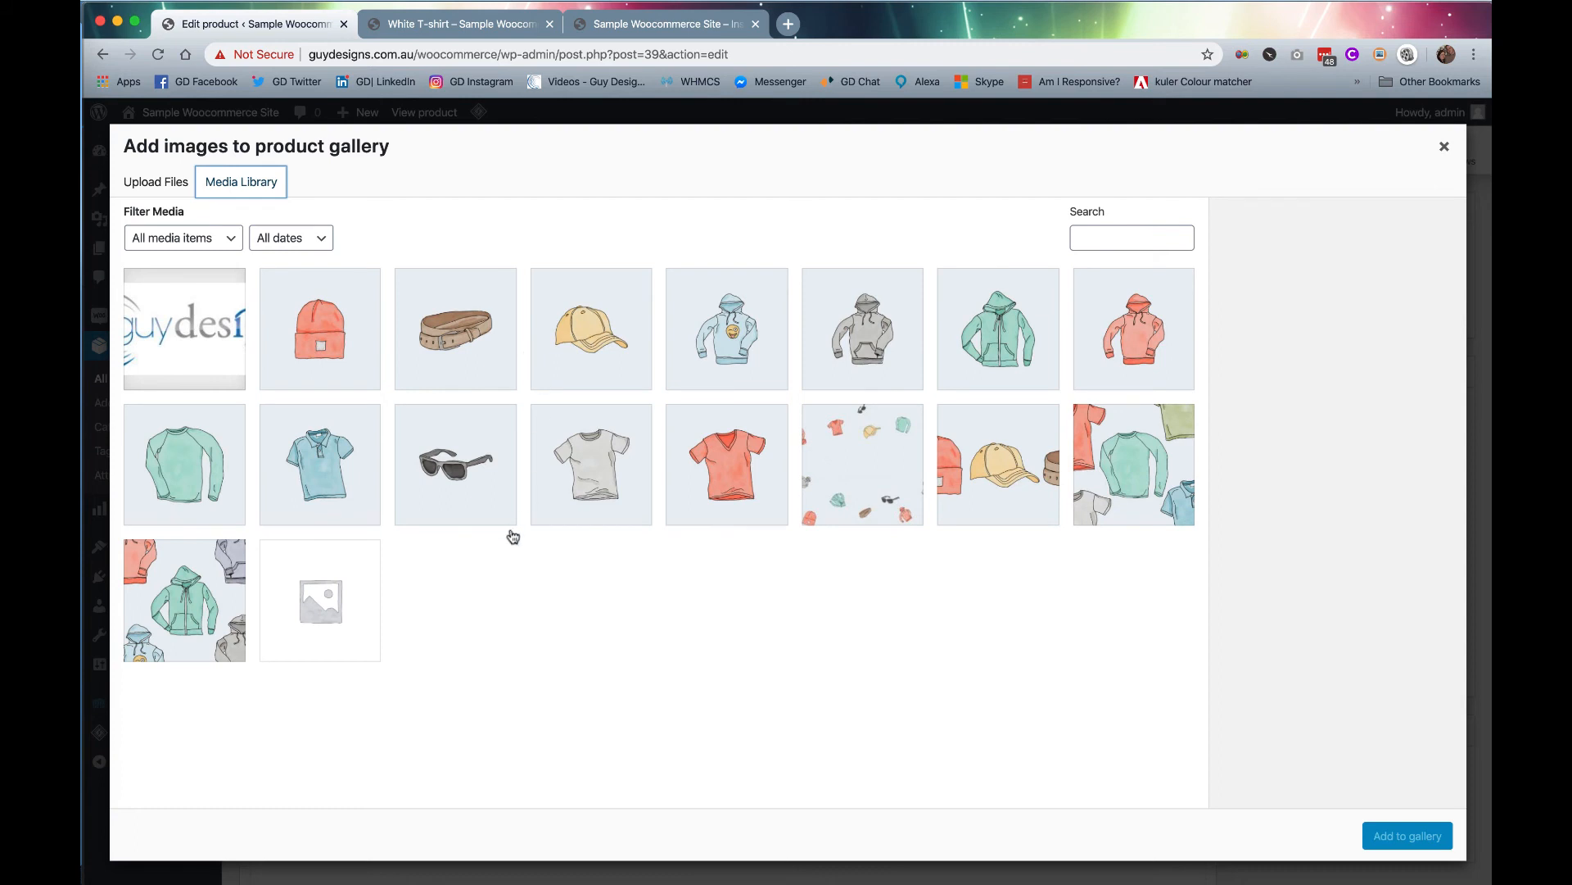
left_click(352, 467)
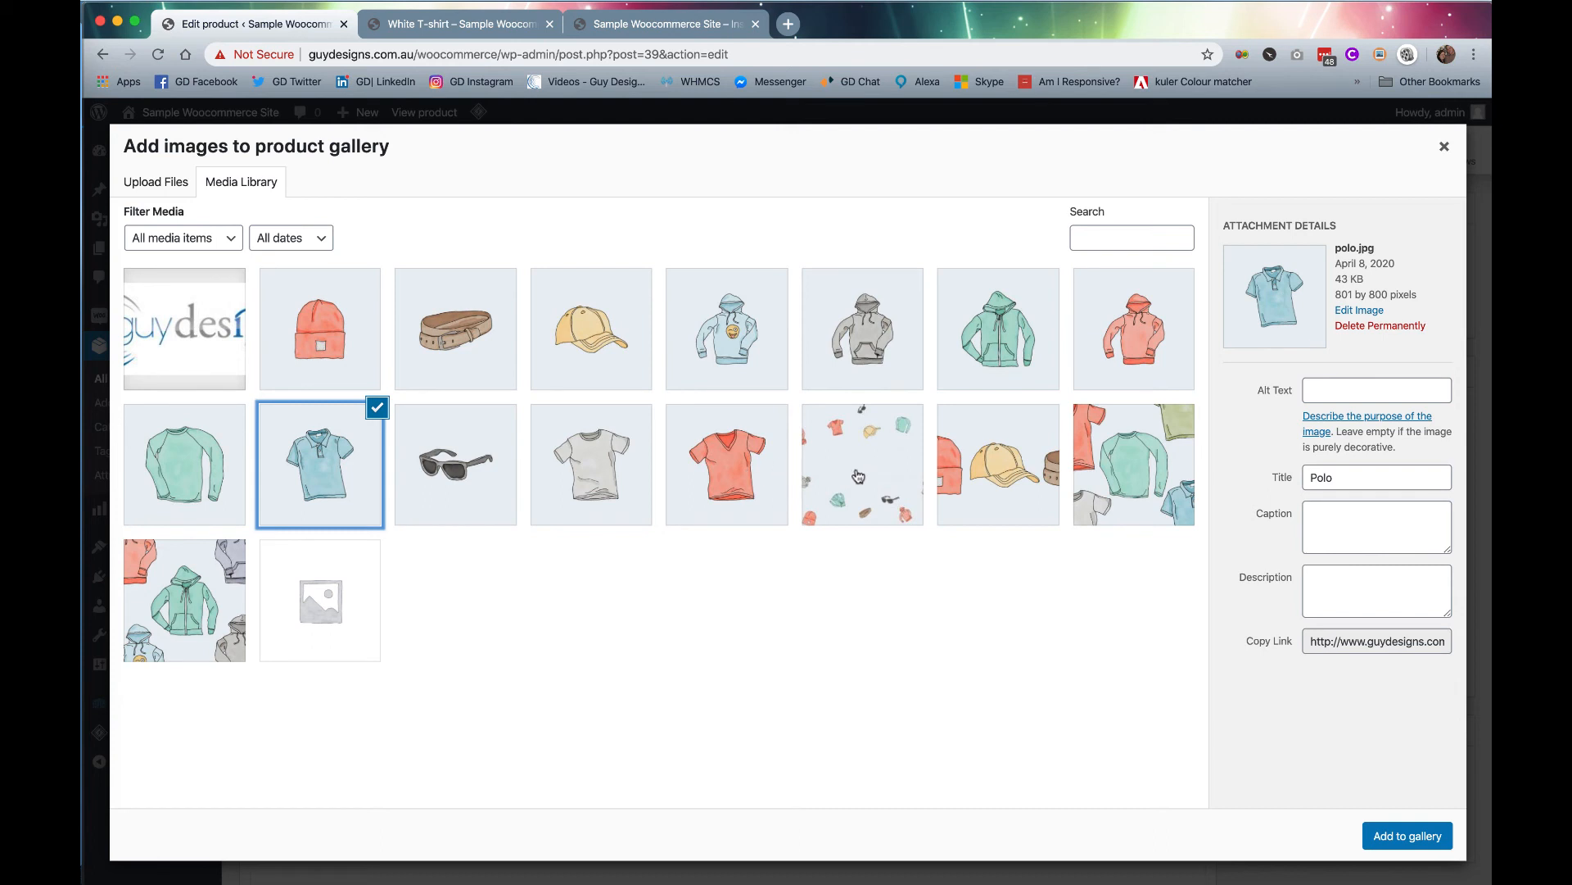
left_click(596, 469)
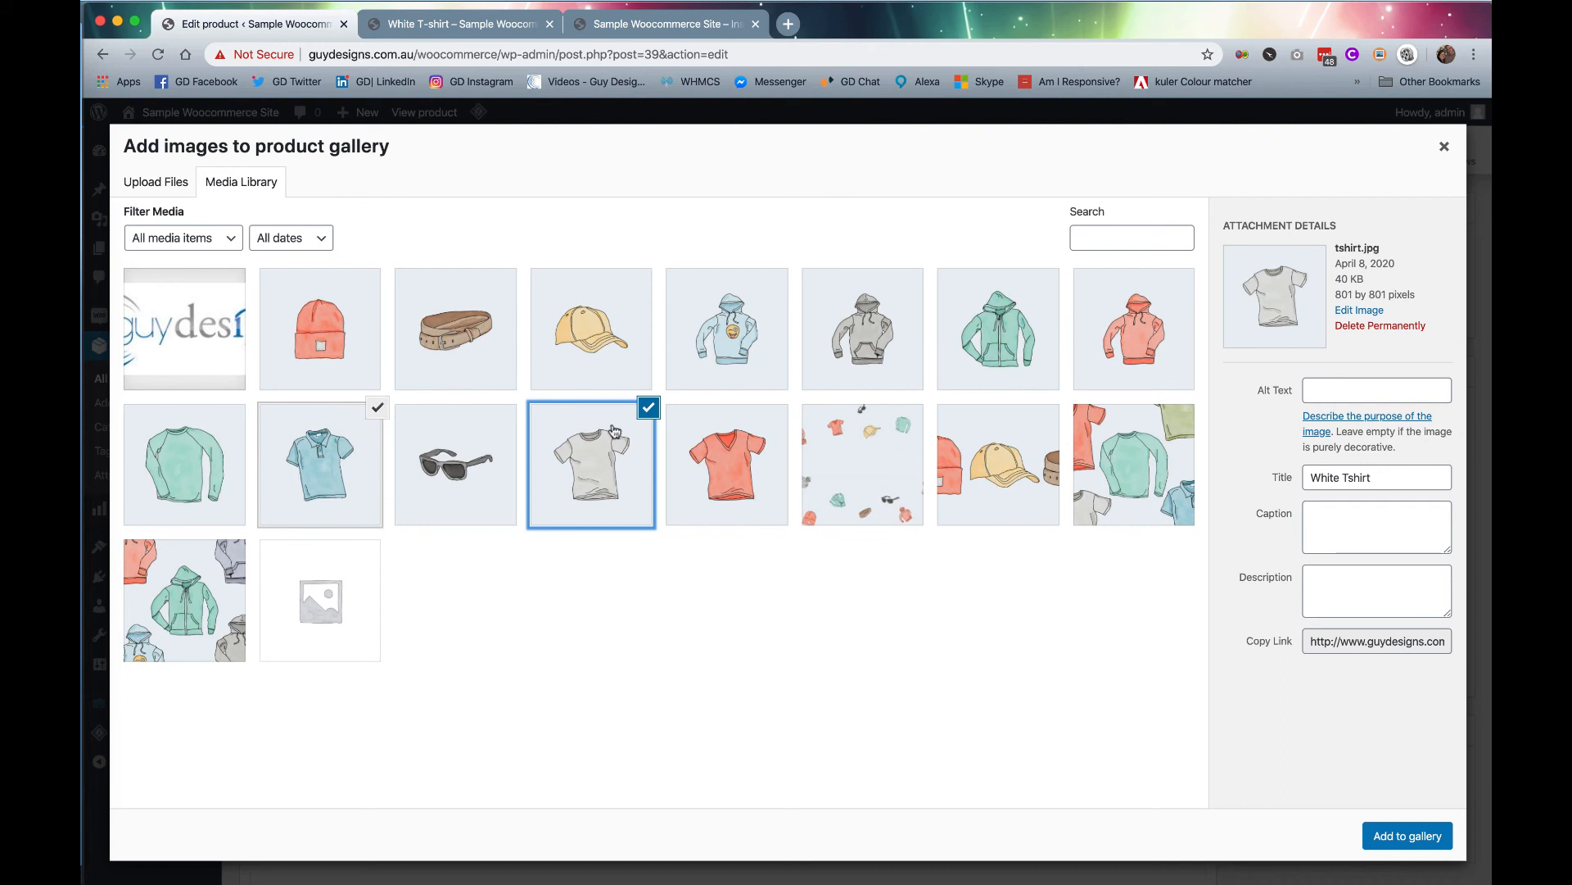
left_click(1136, 493)
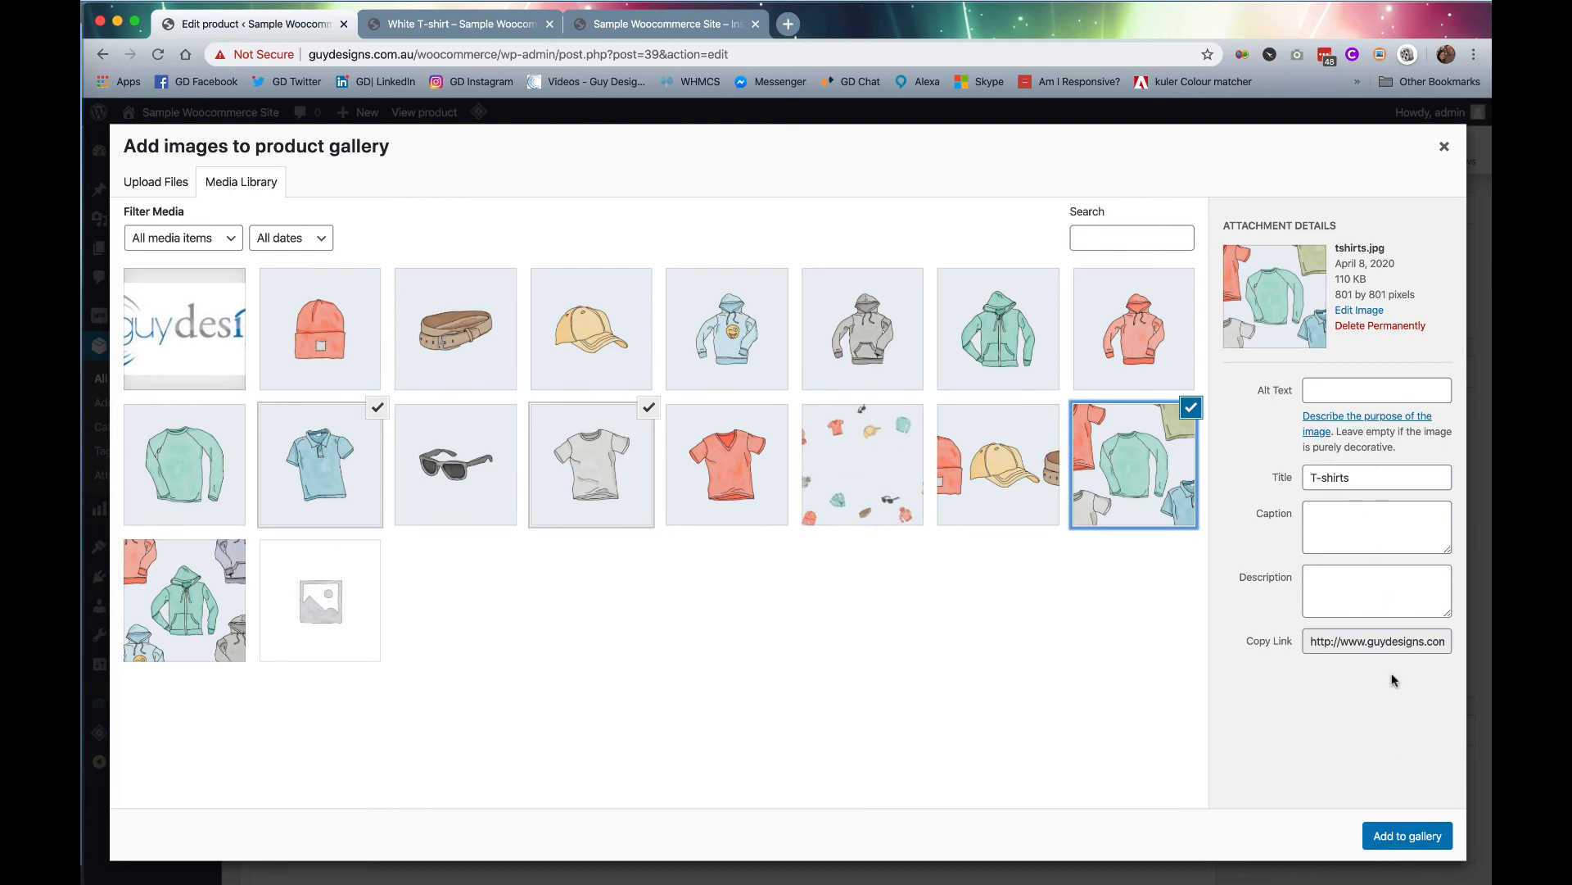
left_click(1408, 845)
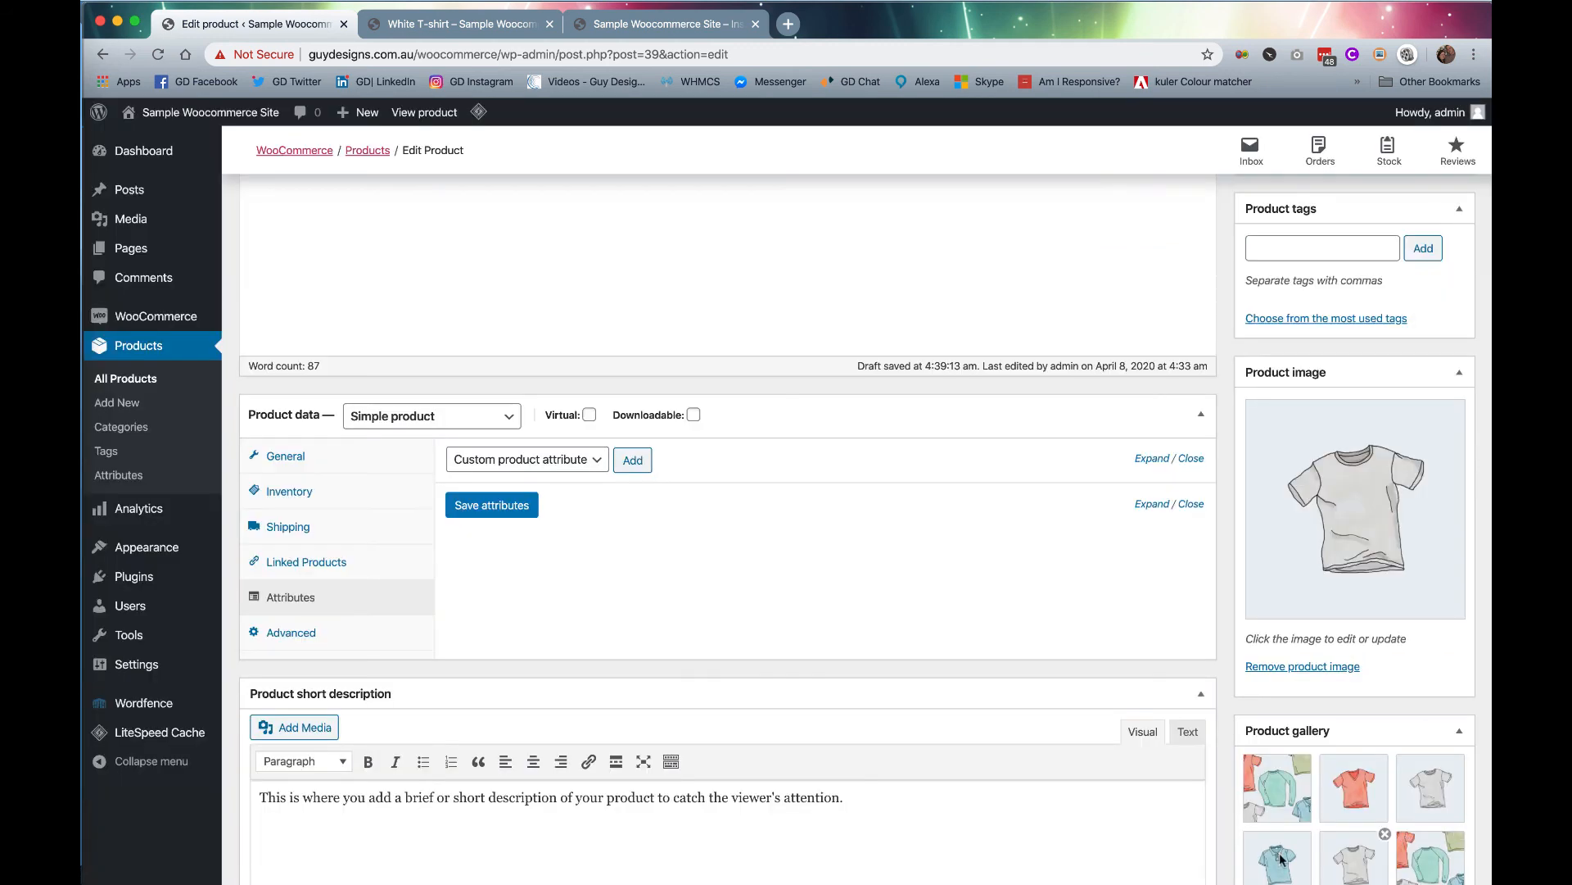
scroll(1178, 694, "down", 2)
scroll(1178, 694, "down", 1)
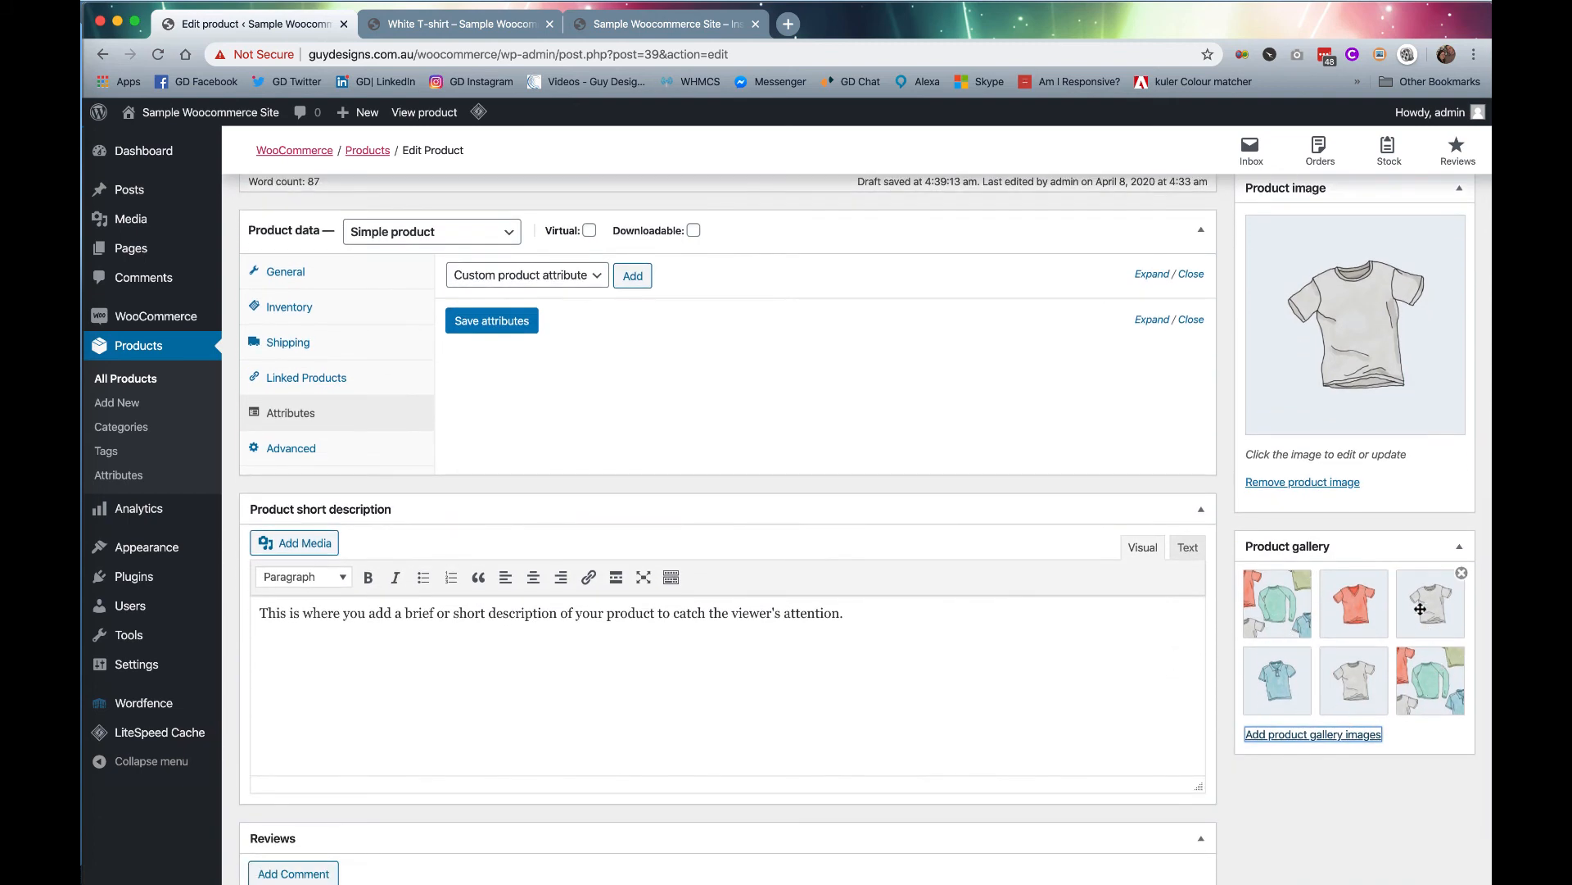
Create a Mens product category under the parent category Tshirts and remove the product from the Womens category.
scroll(1331, 430, "up", 5)
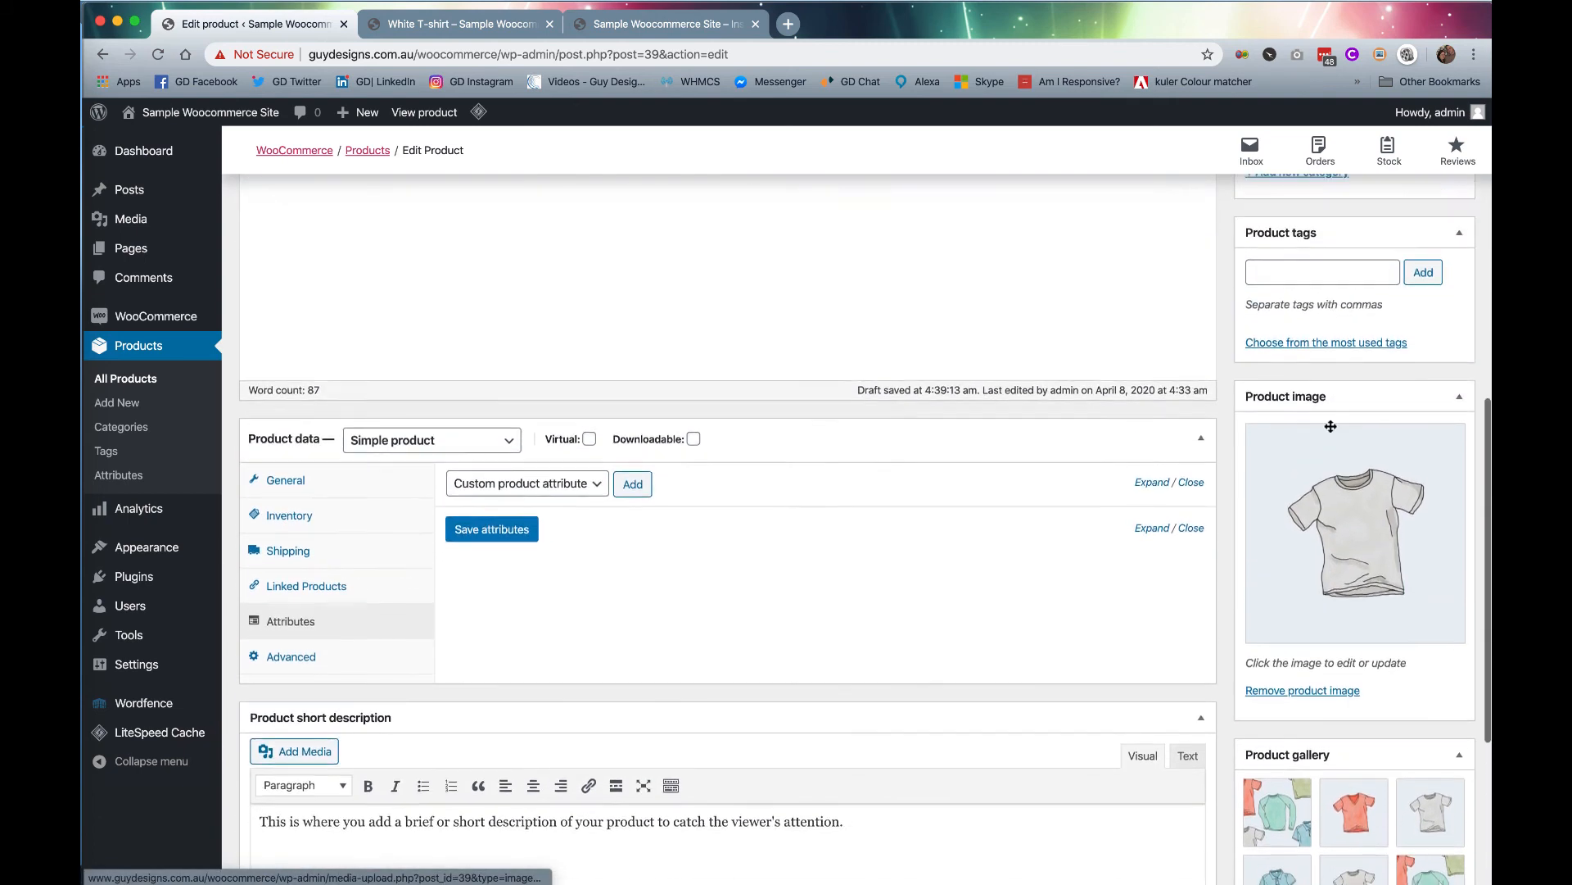
scroll(1331, 426, "up", 8)
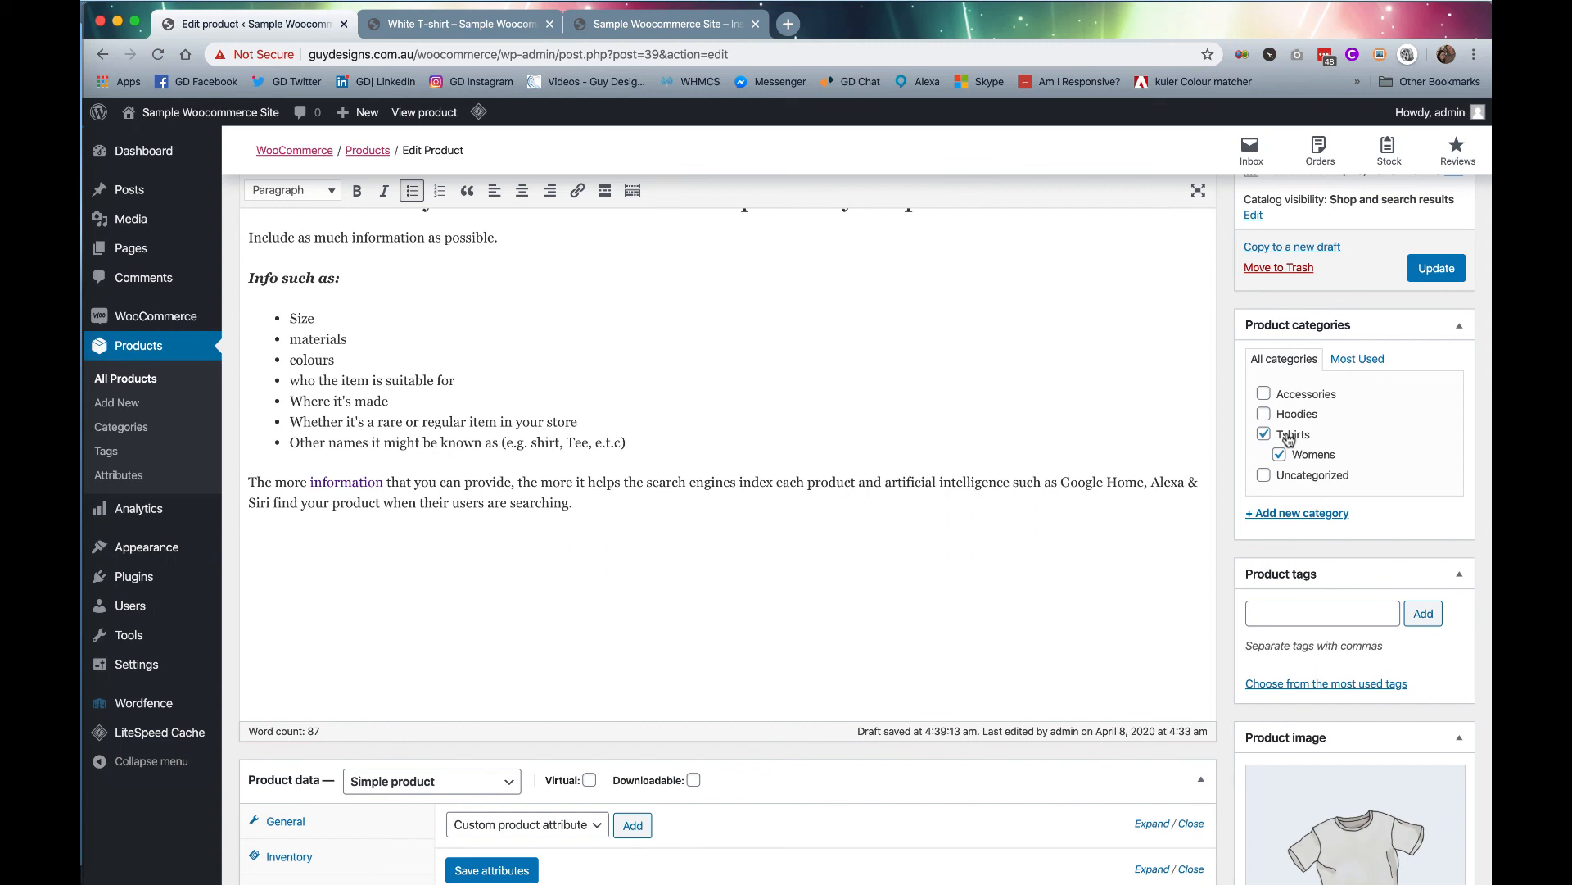
left_click(1298, 514)
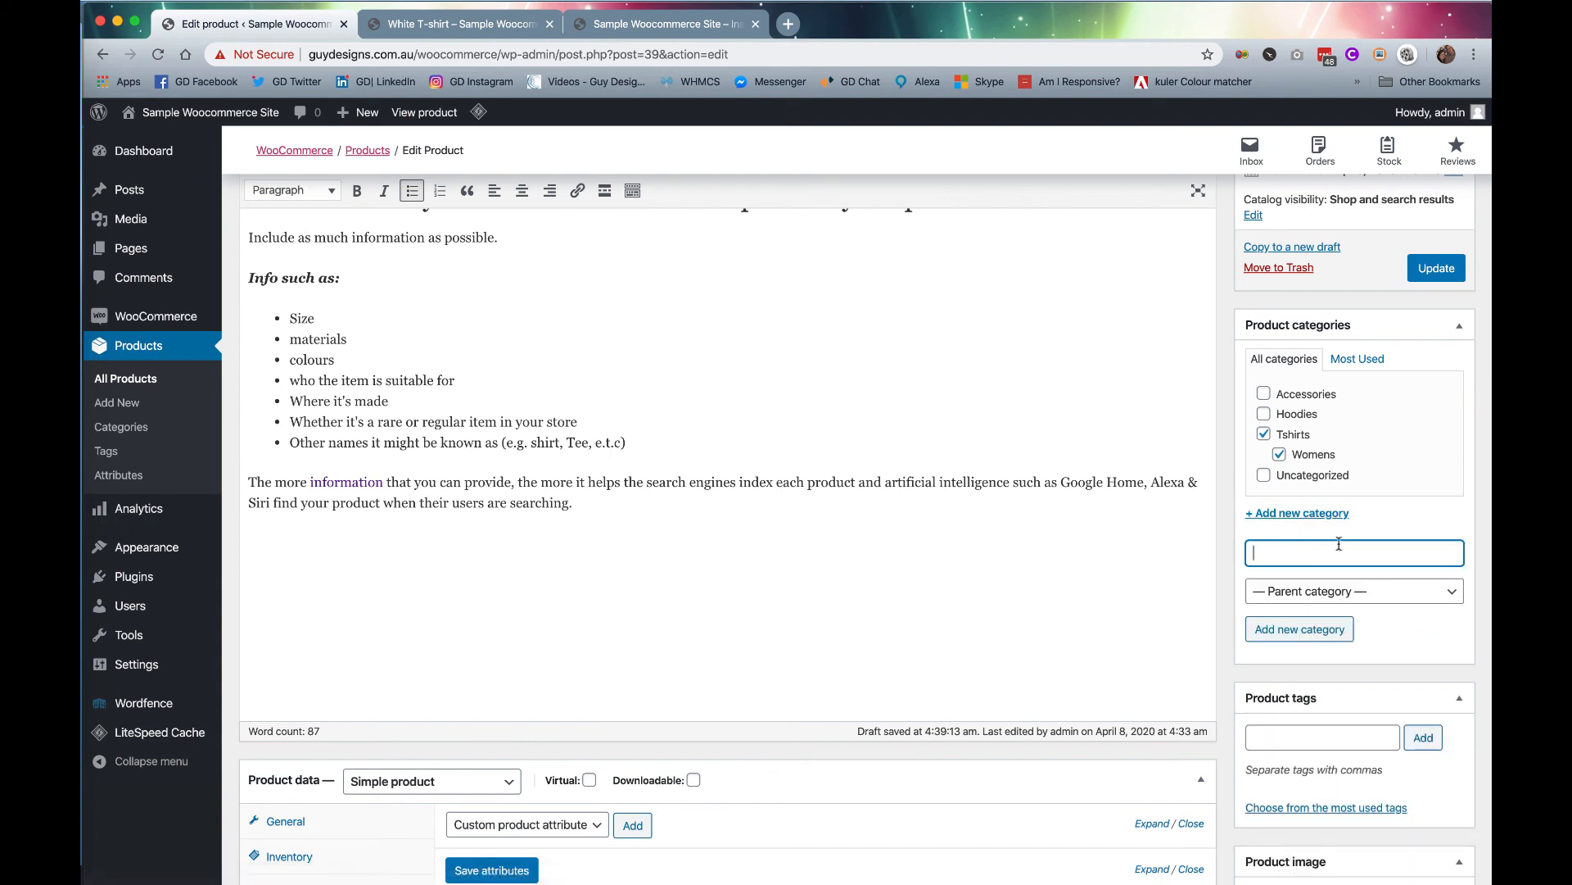
type("Mens")
left_click(1406, 593)
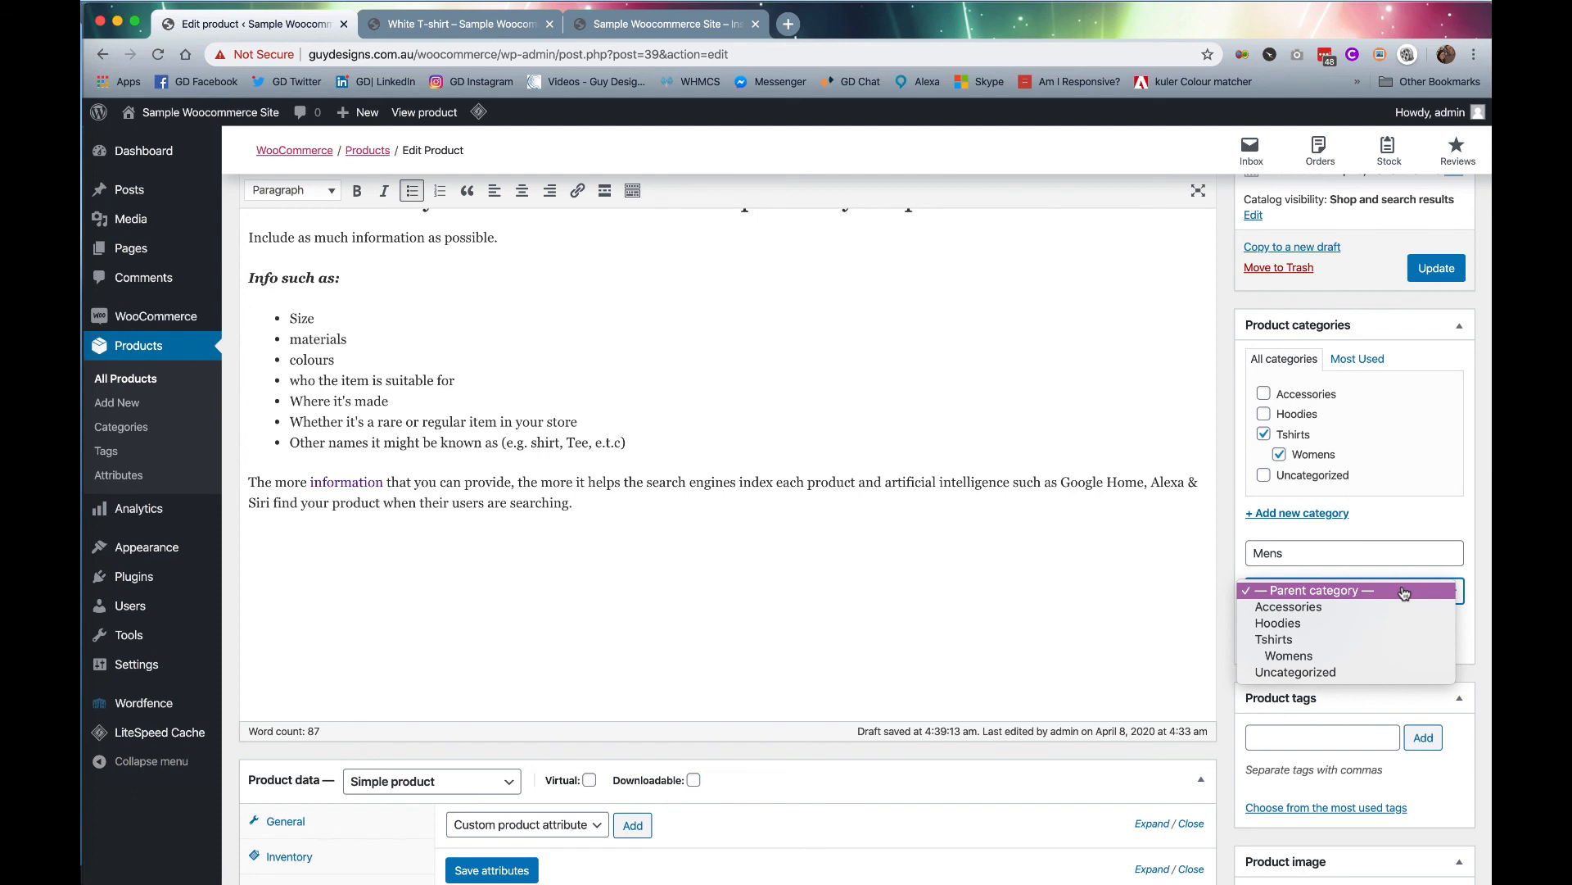
left_click(1379, 644)
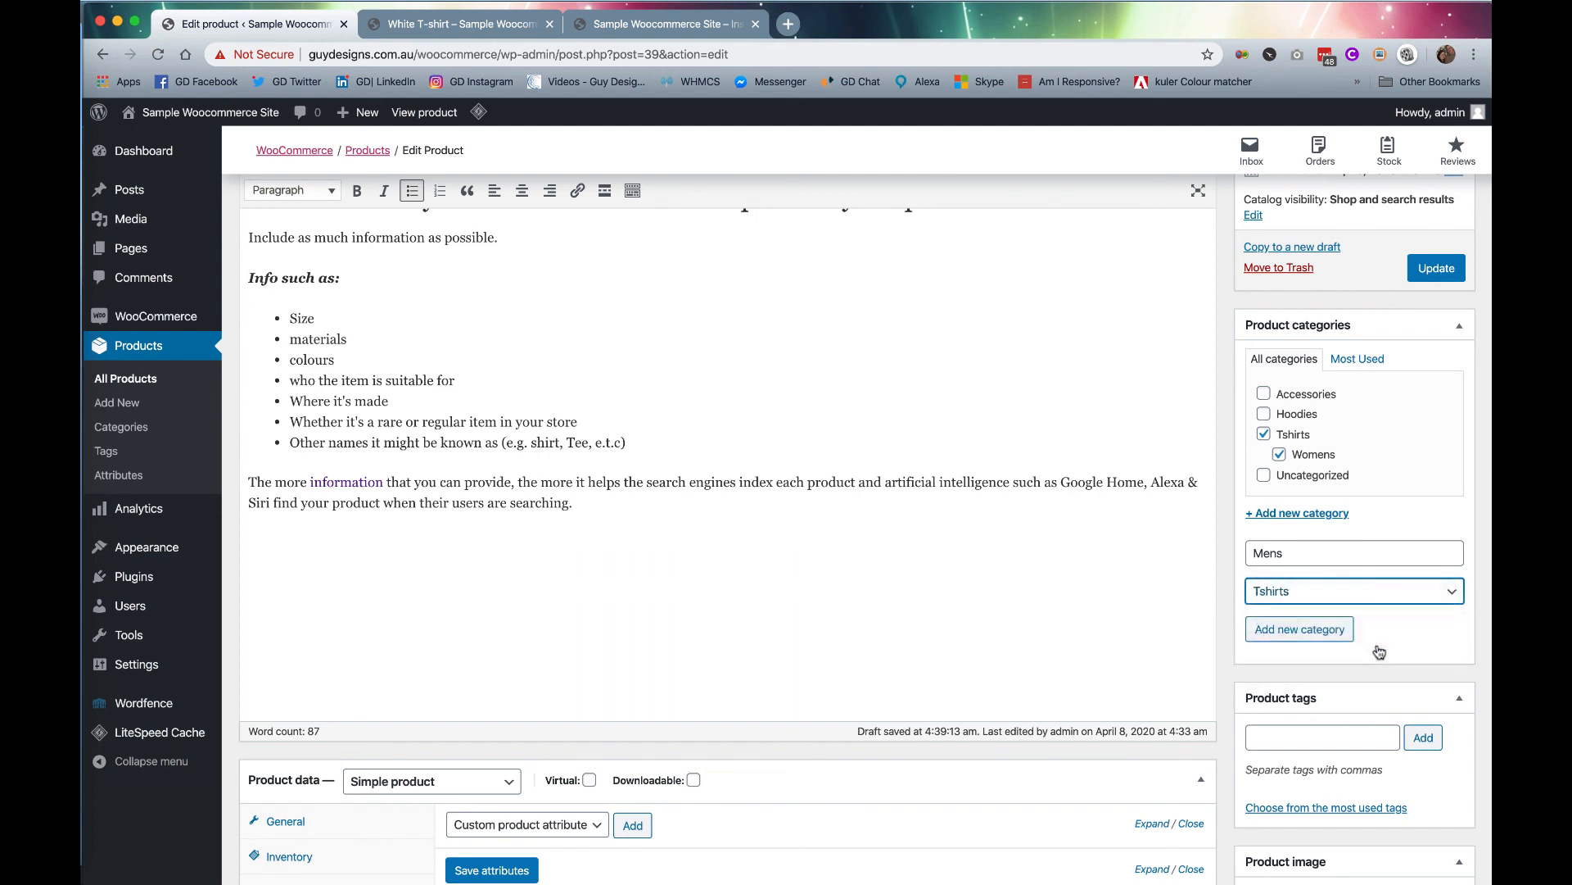
left_click(1320, 635)
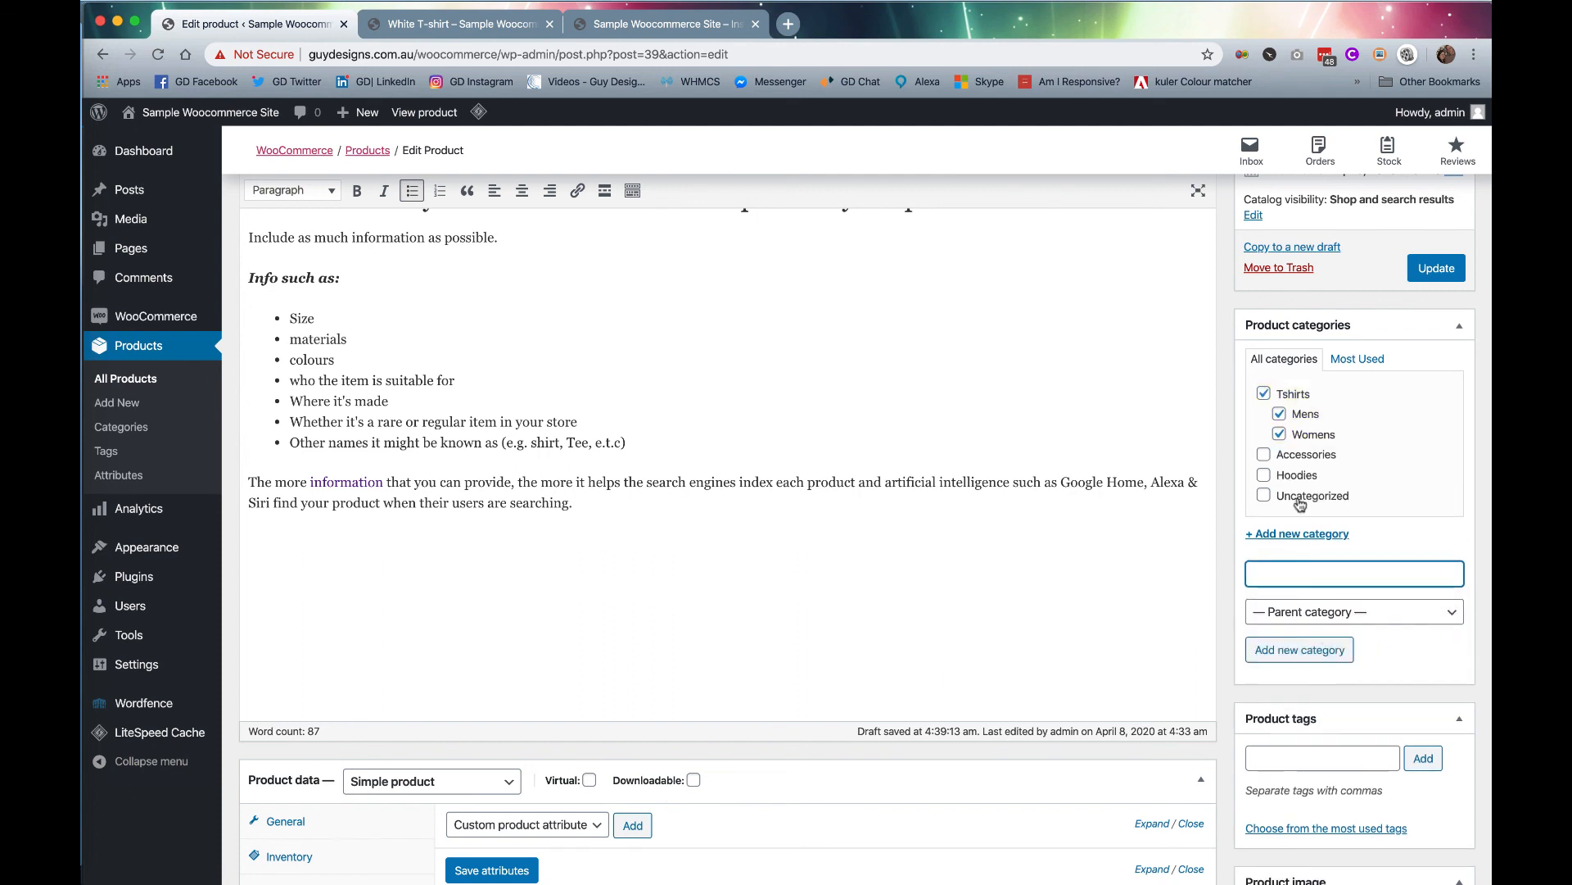
left_click(1280, 434)
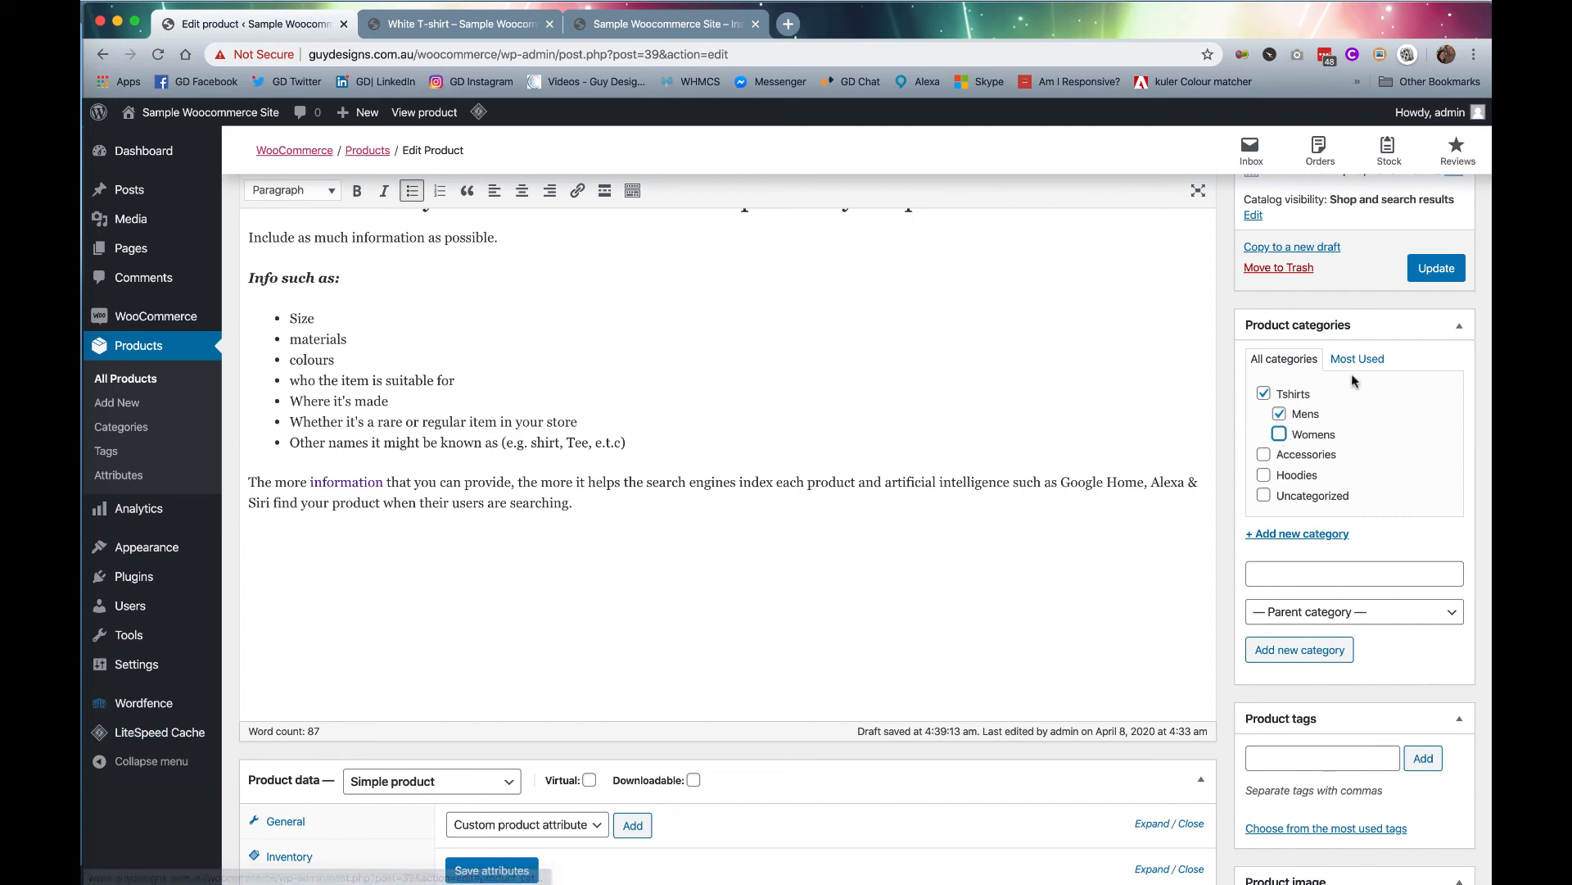
Preview the product changes and view the gallery images one after another, ending on the blue polo.
scroll(1353, 341, "up", 3)
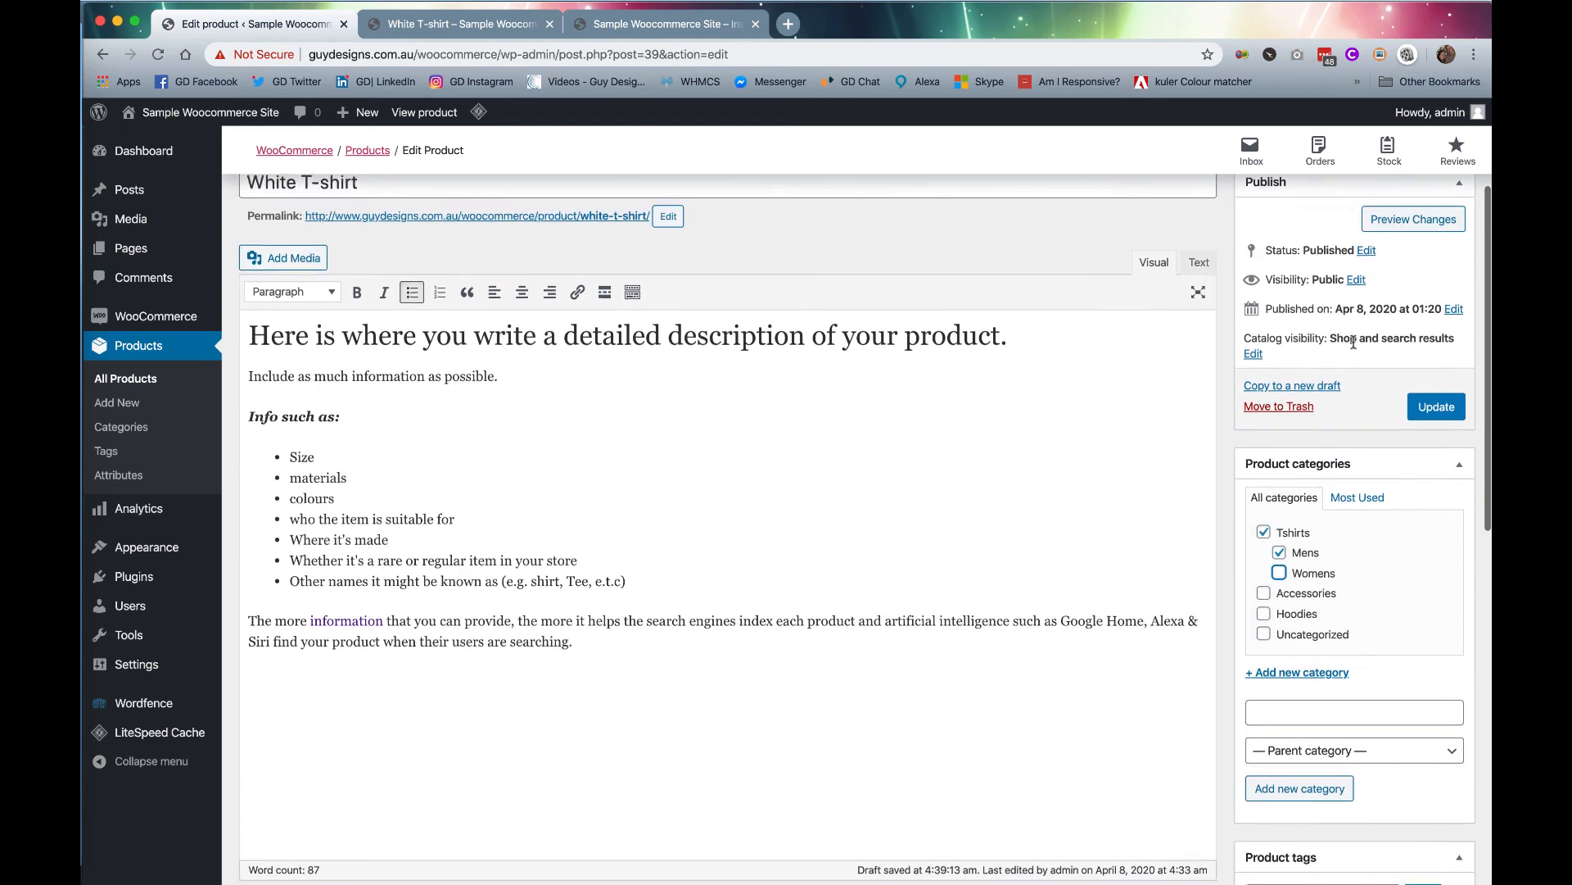
scroll(1360, 337, "up", 2)
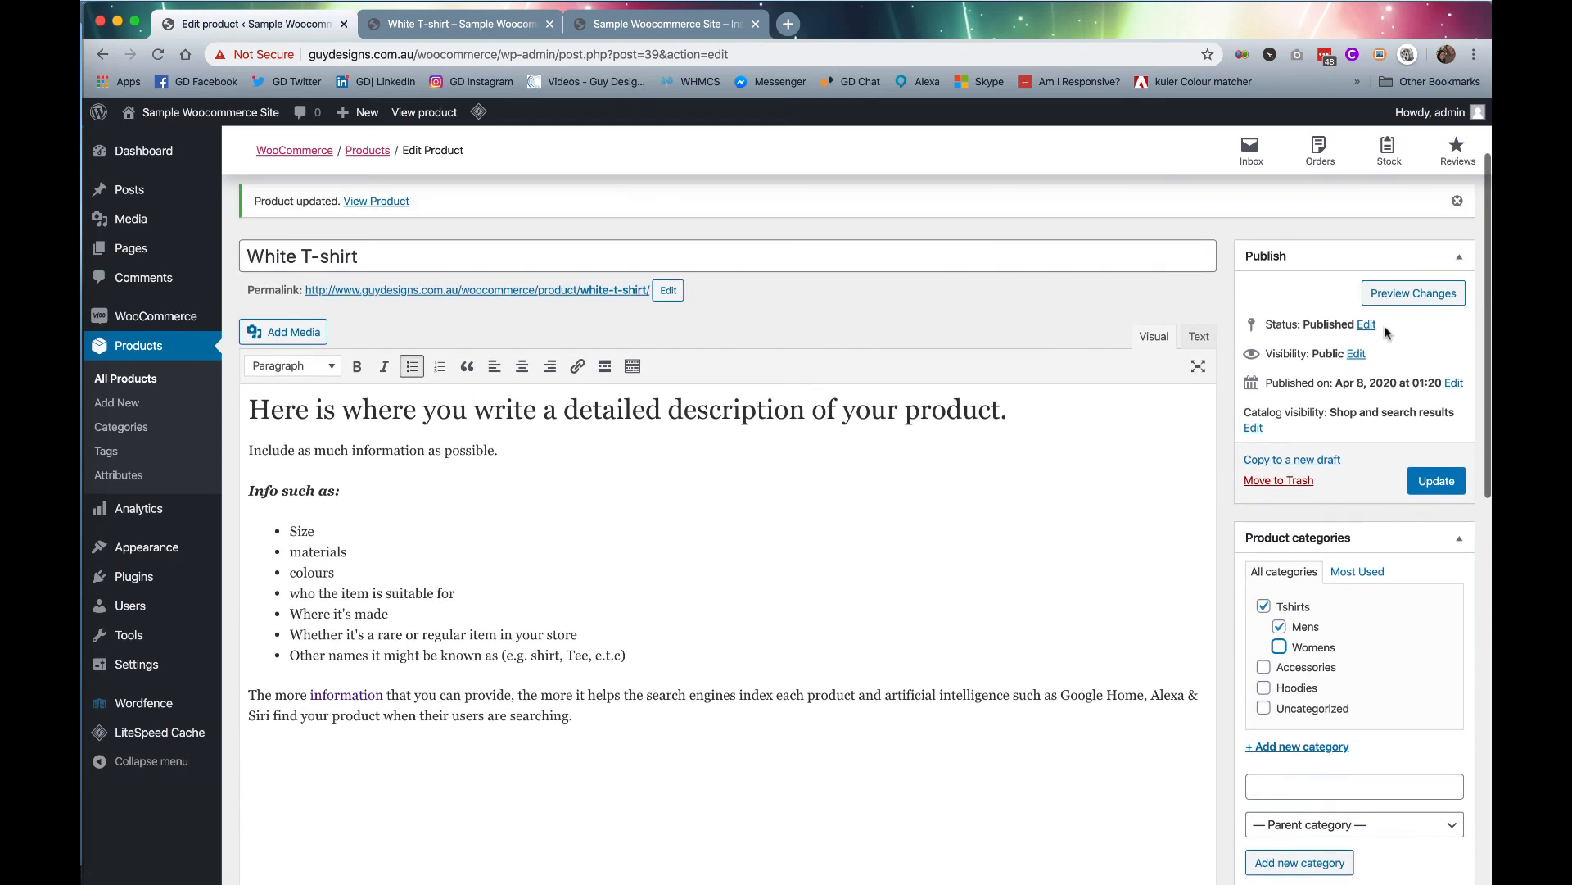
left_click(1423, 297)
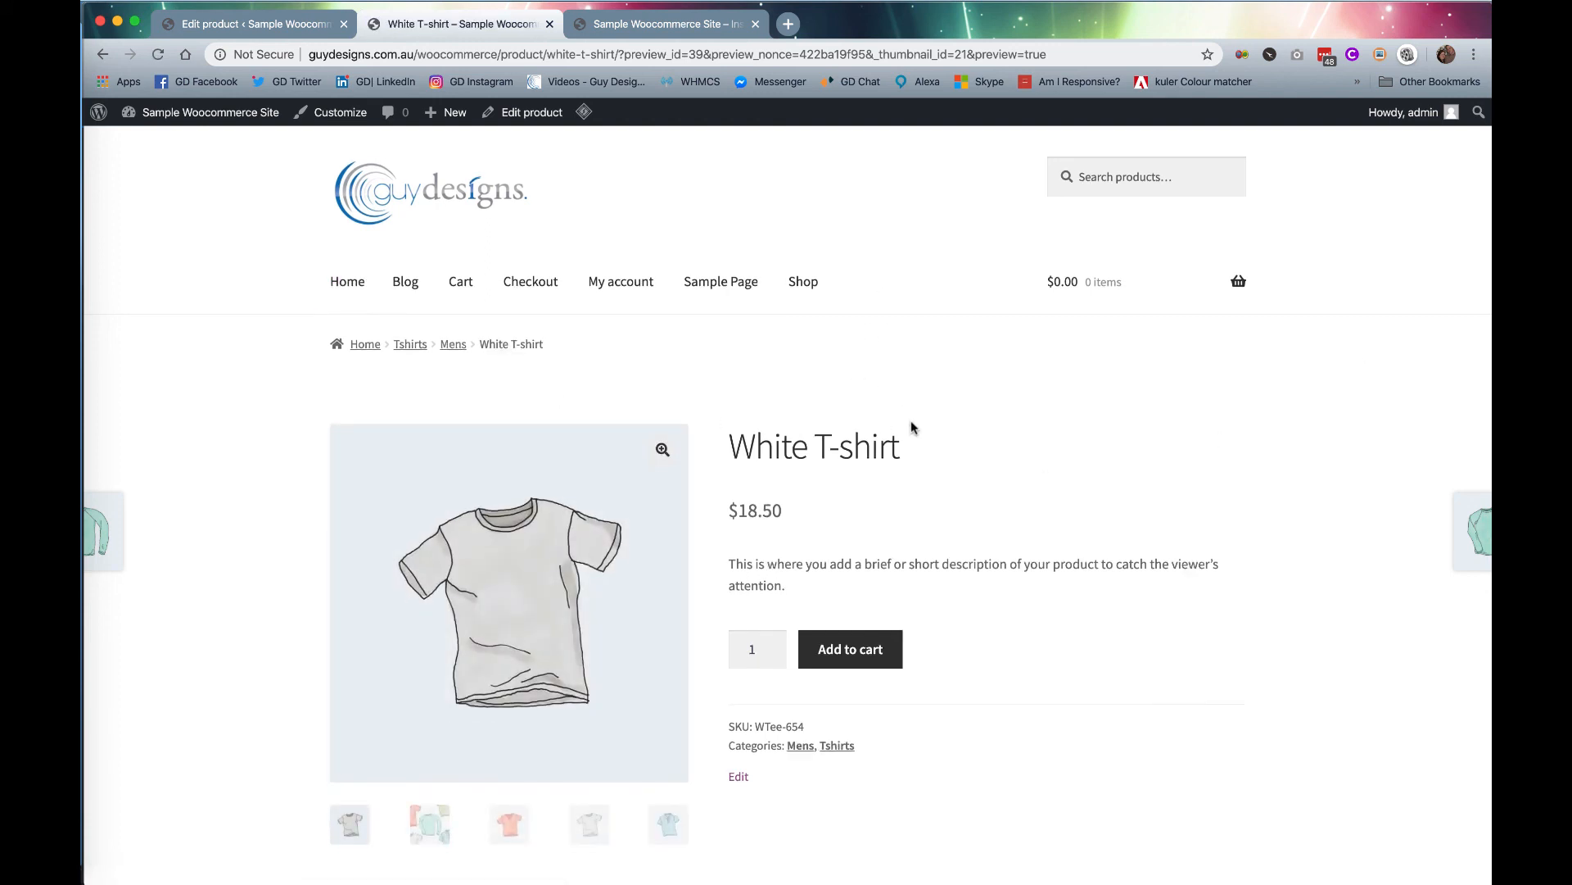
scroll(910, 420, "down", 3)
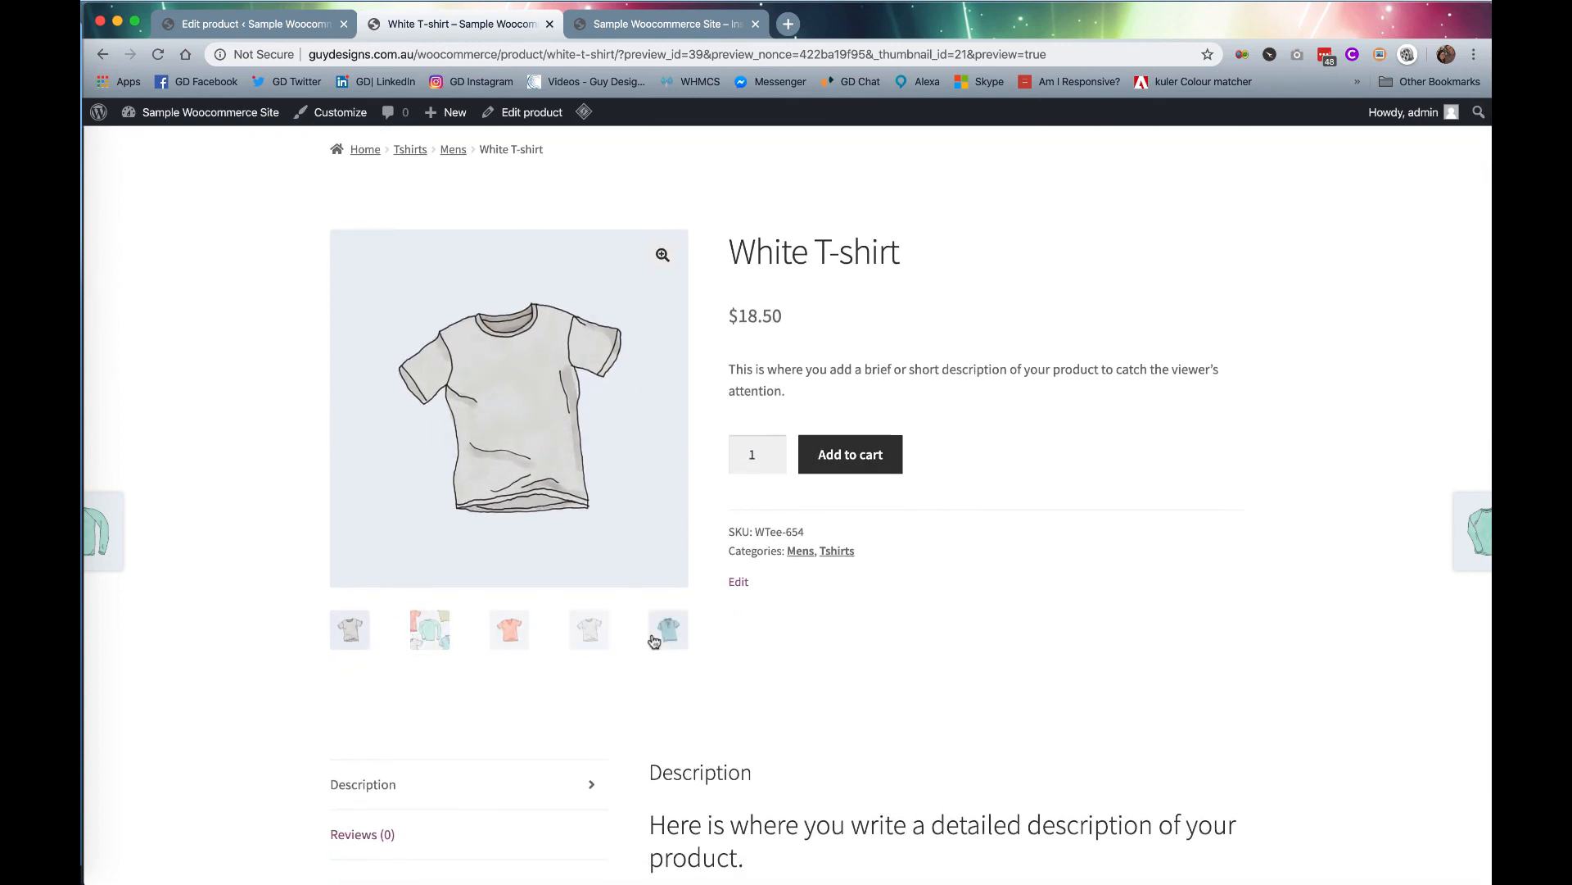
left_click(420, 634)
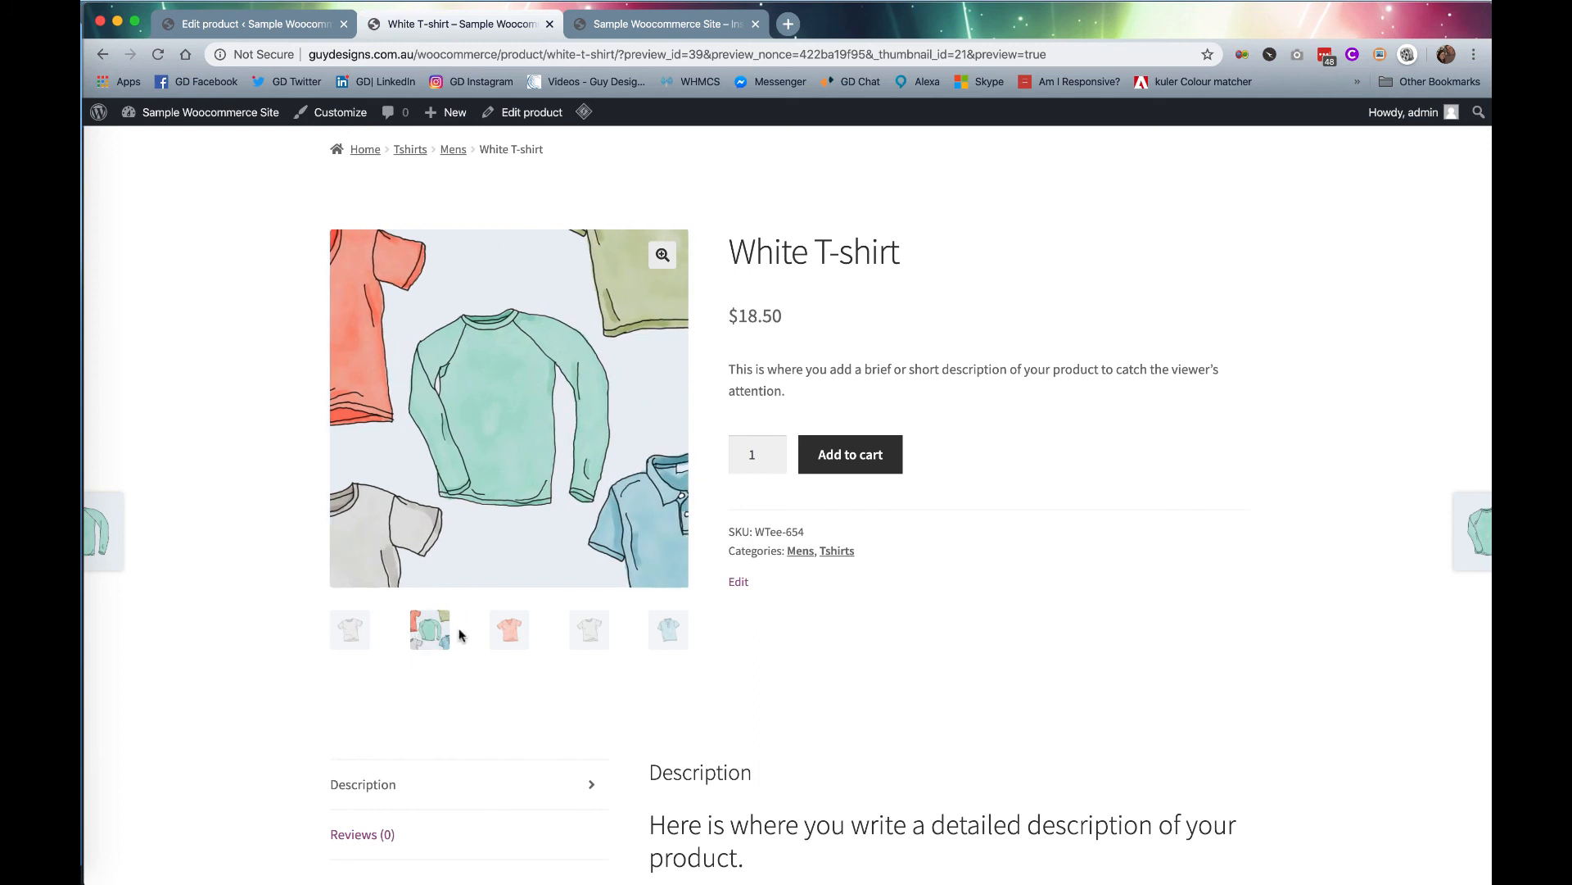
left_click(500, 638)
left_click(588, 632)
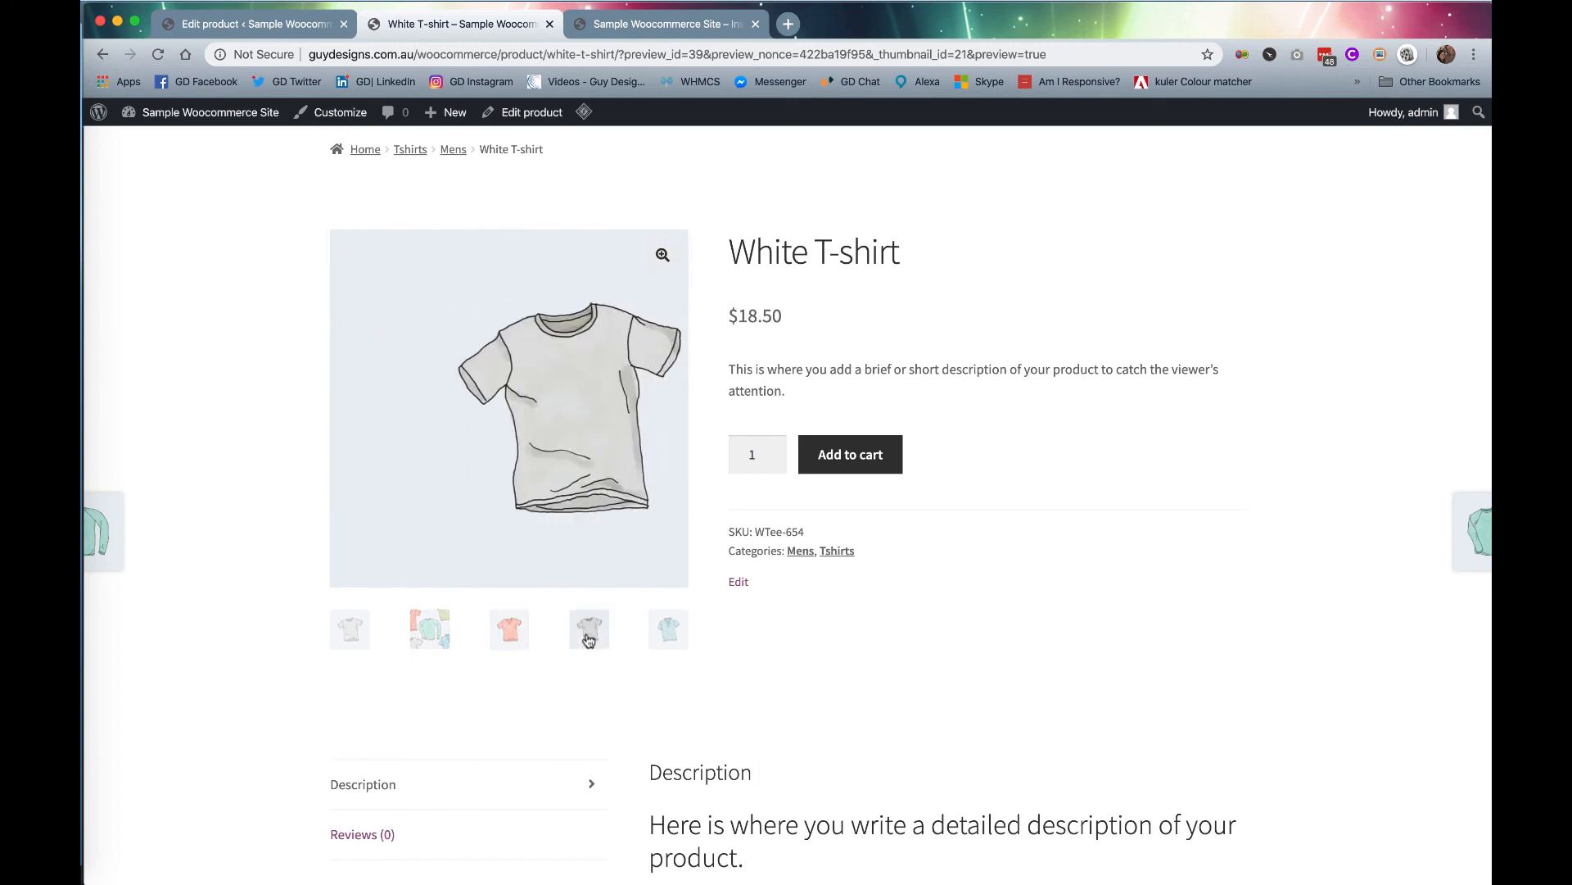
left_click(667, 633)
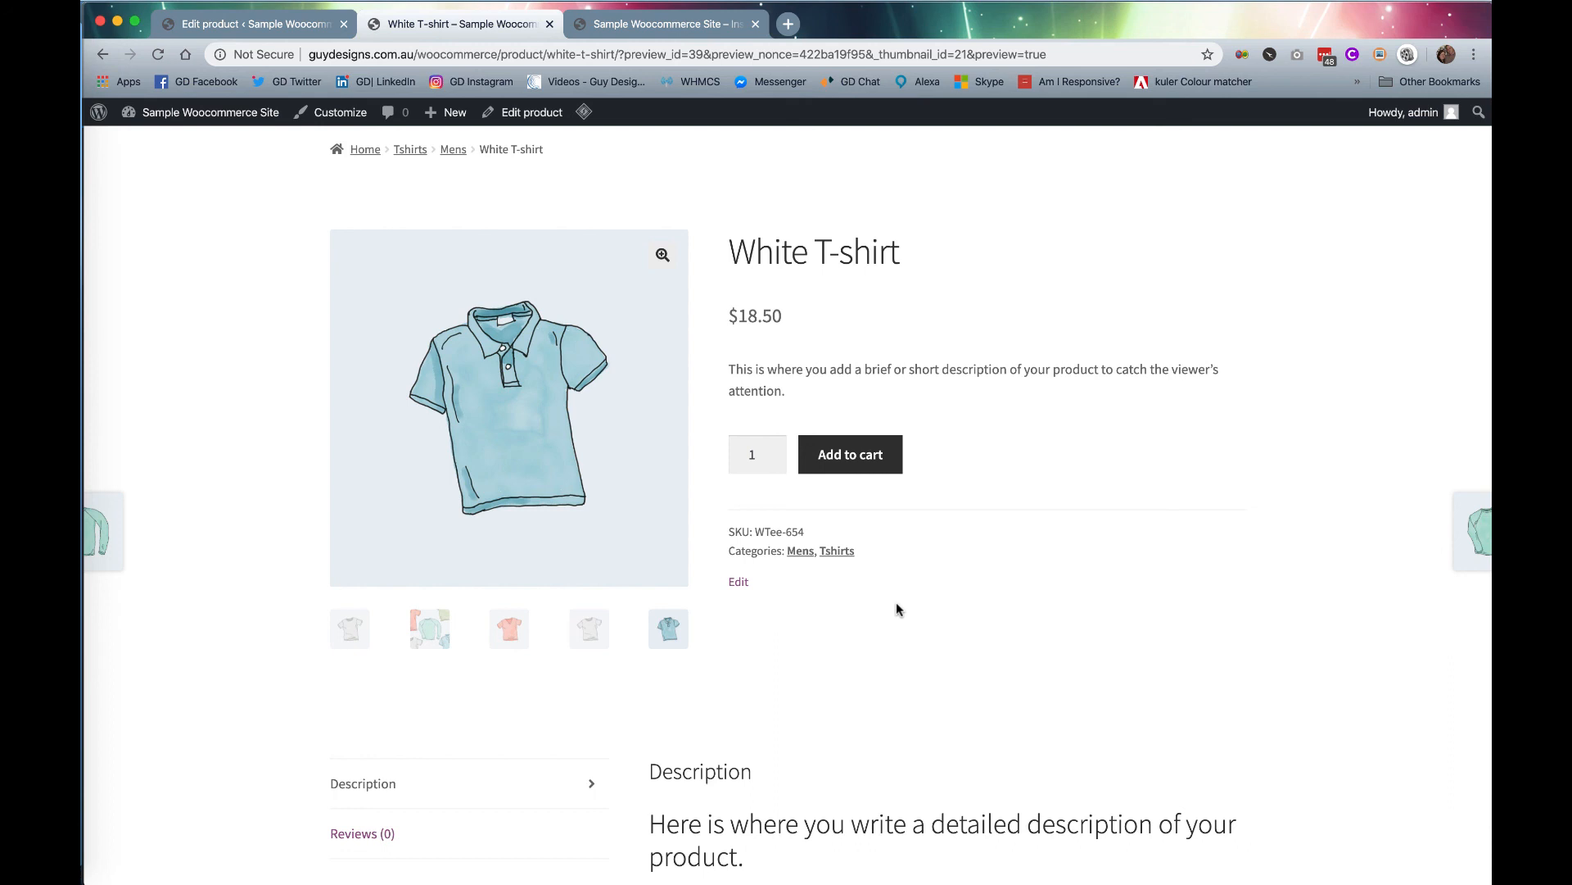
Review the product's categories, detailed description and summary on the preview page.
scroll(896, 603, "down", 1)
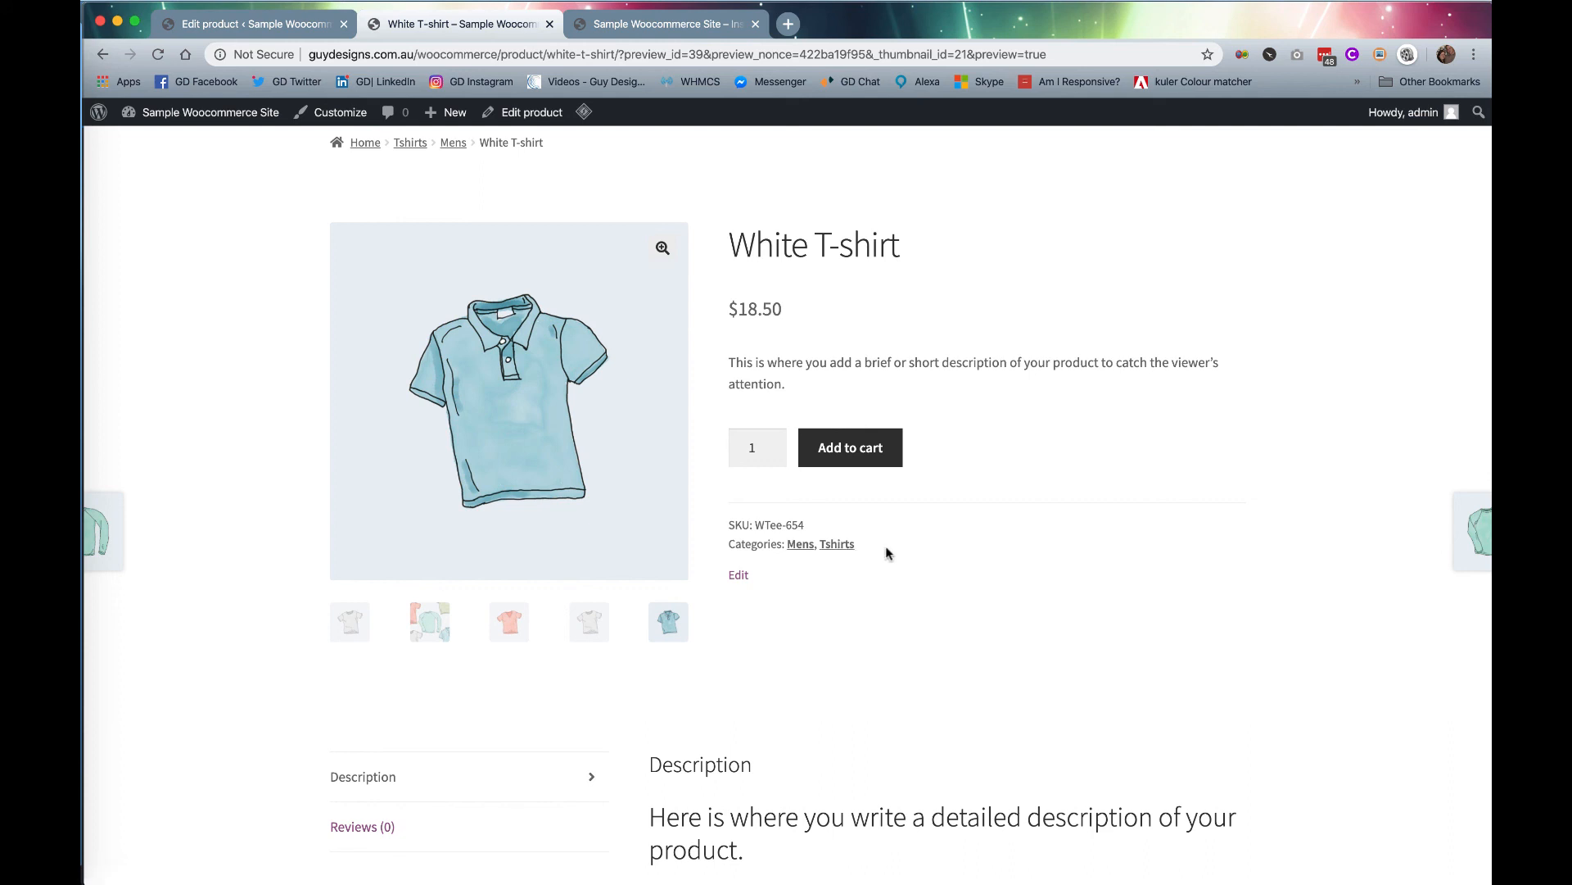
scroll(887, 549, "down", 5)
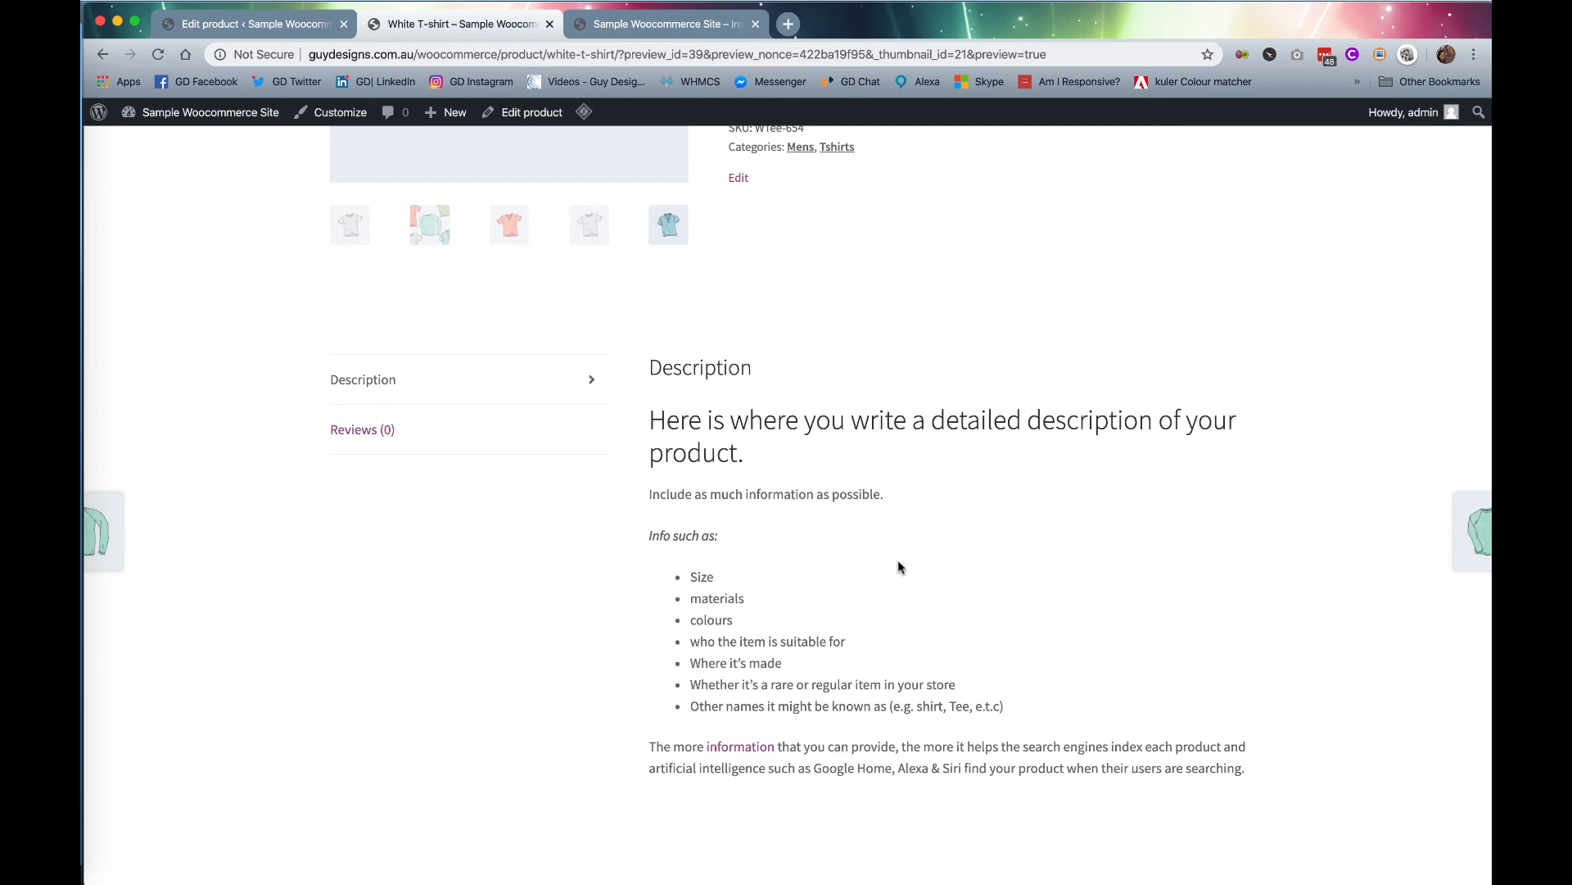
scroll(930, 361, "up", 2)
scroll(930, 367, "up", 5)
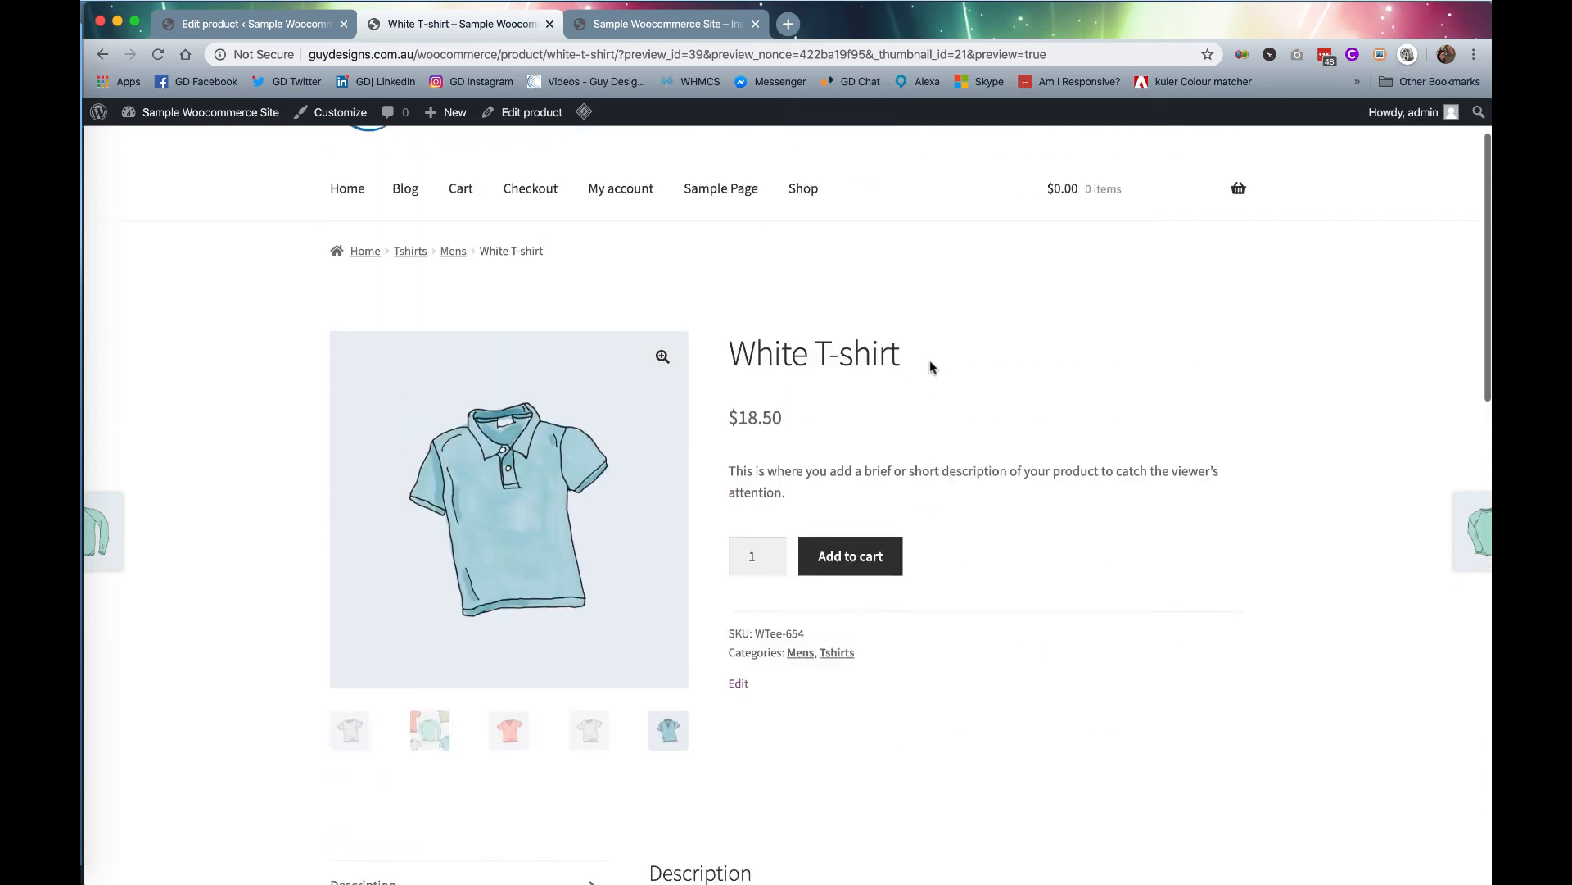